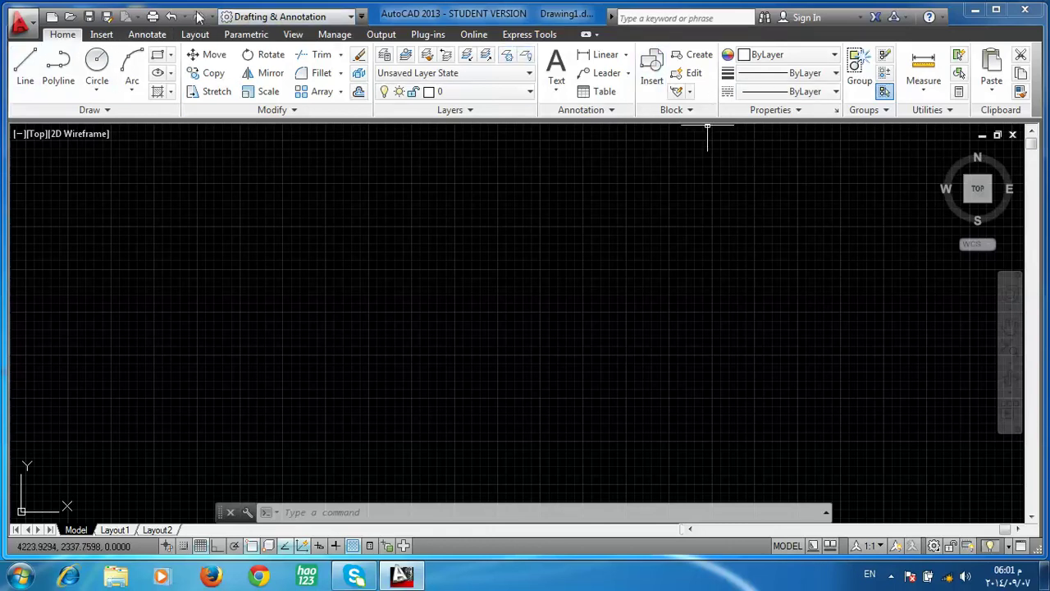
Show the Quick Access Toolbar customization list with its nine default commands, New through Workspace
{"action": "left_click", "coordinate": [362, 18]}
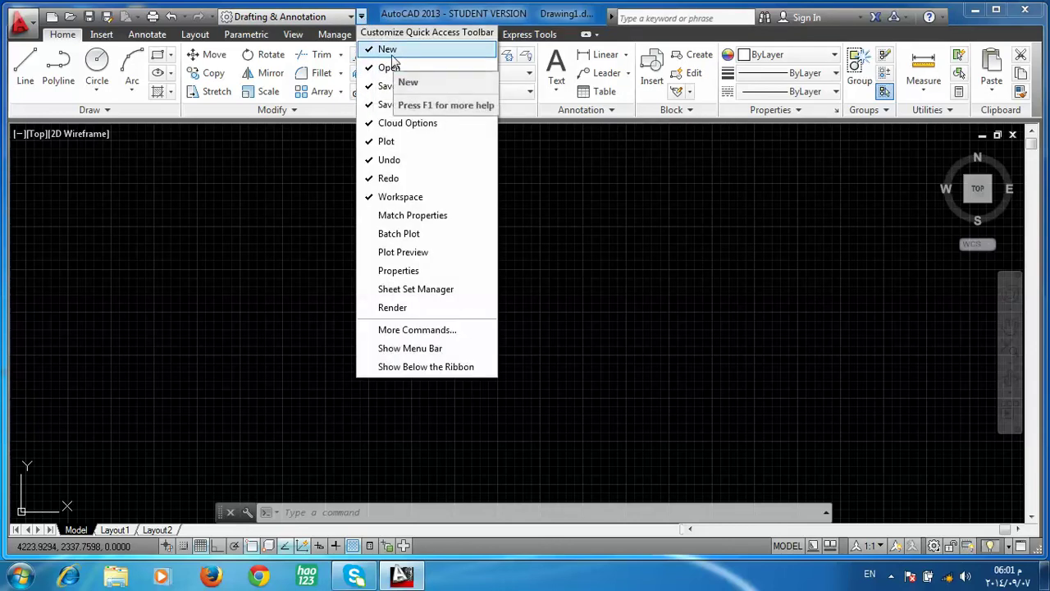
{"action": "left_click", "coordinate": [30, 28]}
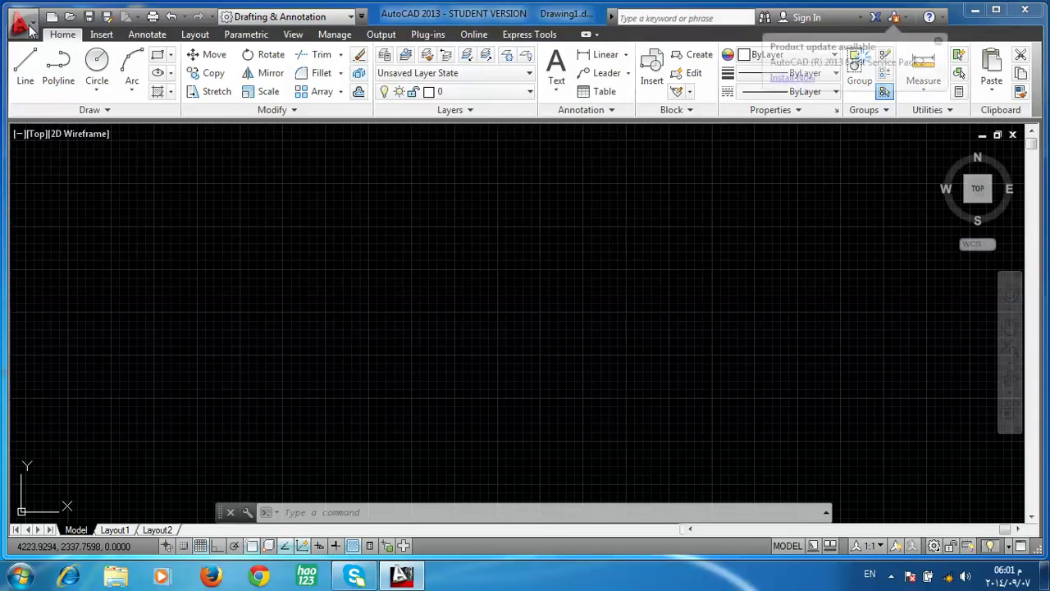
{"action": "left_click", "coordinate": [30, 27]}
{"action": "mouse_move", "coordinate": [57, 101]}
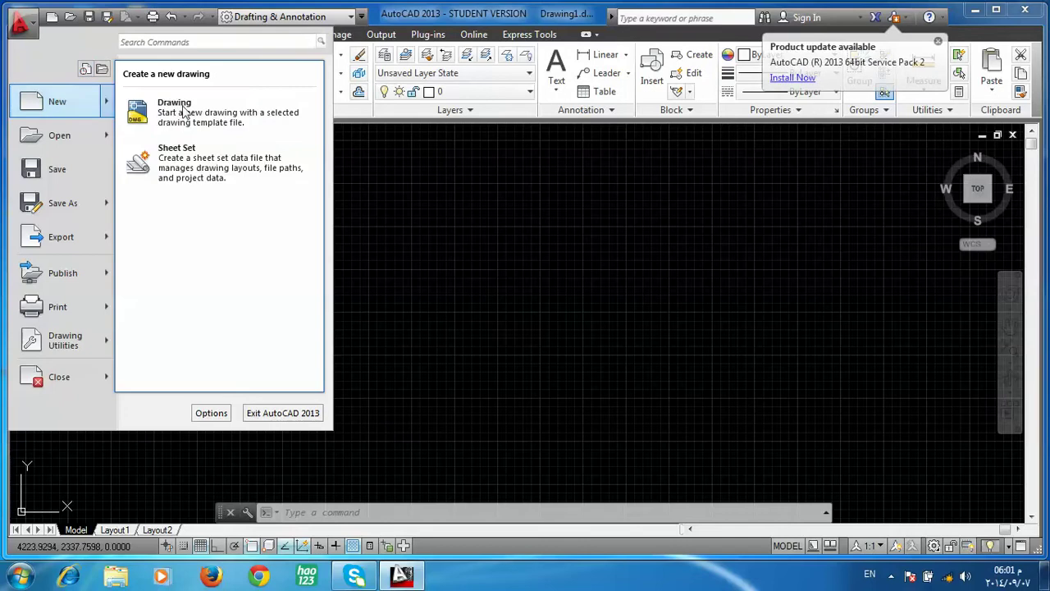
{"action": "left_click", "coordinate": [363, 19]}
{"action": "left_click", "coordinate": [362, 18]}
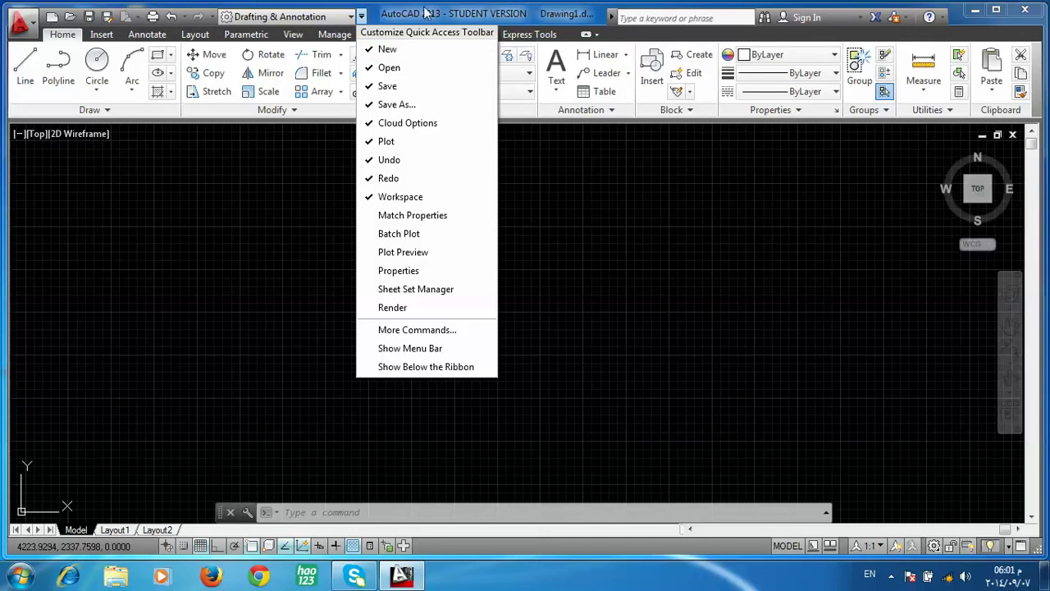
{"action": "left_click", "coordinate": [52, 20]}
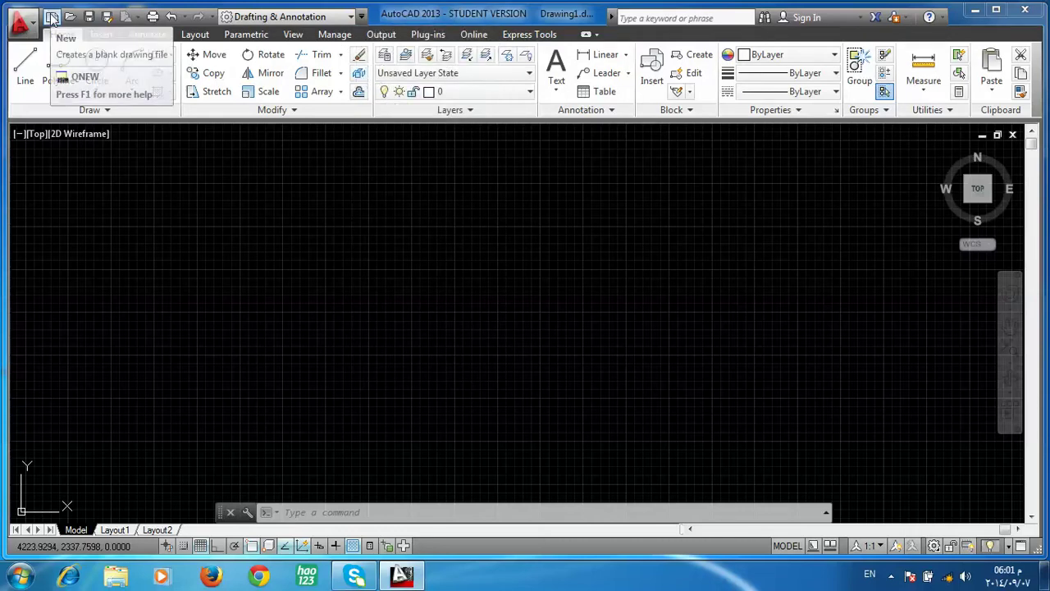
{"action": "left_click", "coordinate": [361, 17]}
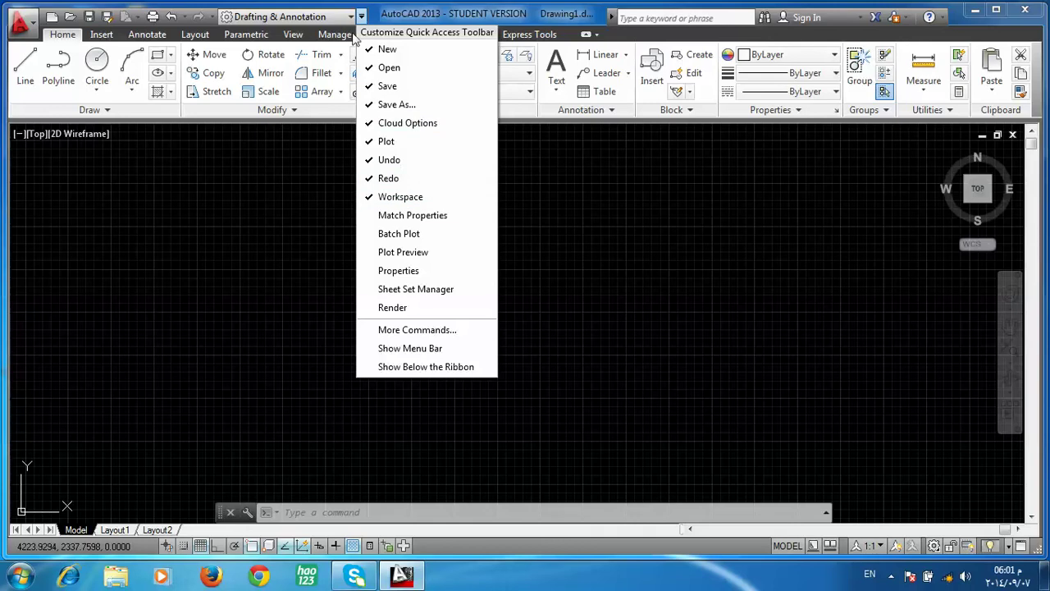
{"action": "left_click", "coordinate": [410, 197]}
{"action": "left_click", "coordinate": [223, 15]}
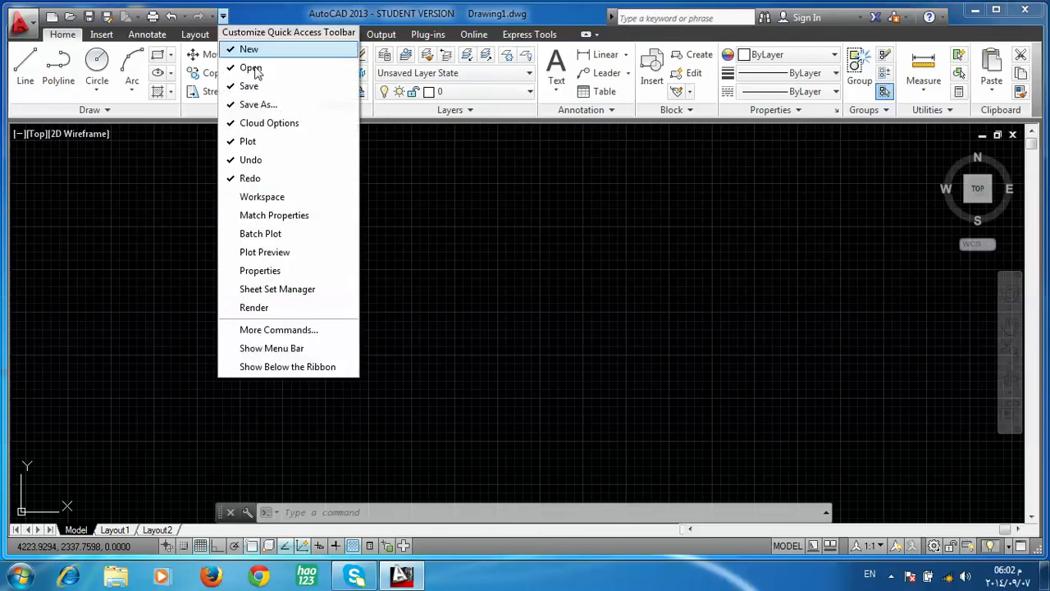
{"action": "left_click", "coordinate": [281, 200]}
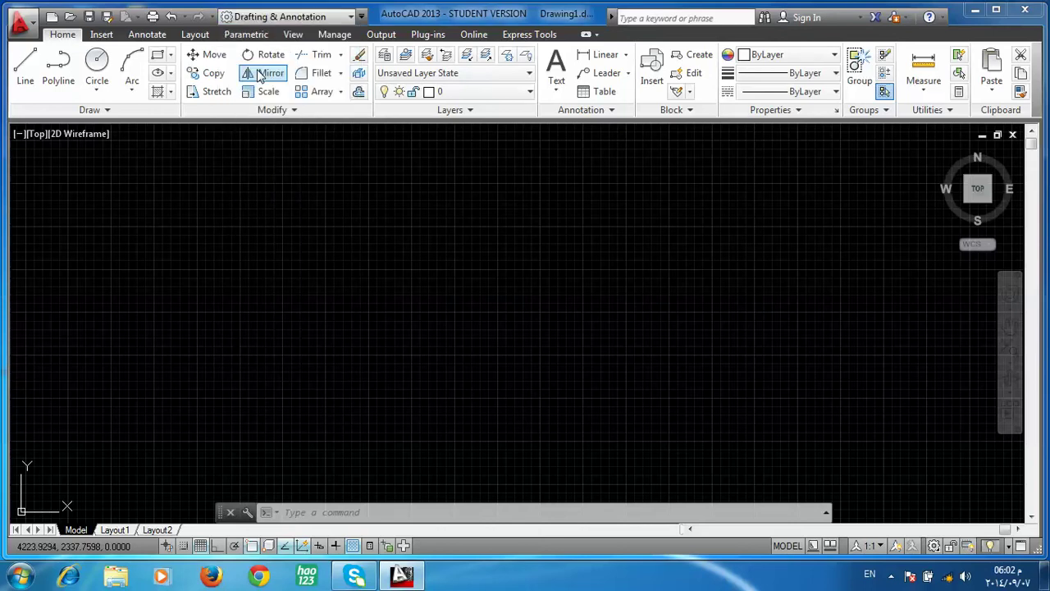
{"action": "left_click", "coordinate": [349, 17]}
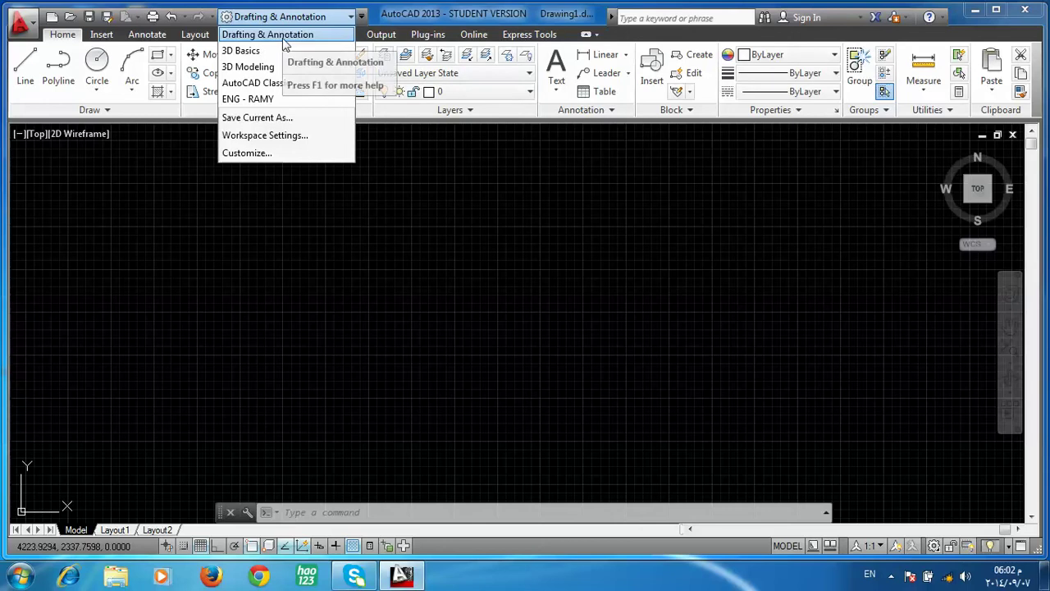
{"action": "left_click", "coordinate": [284, 30]}
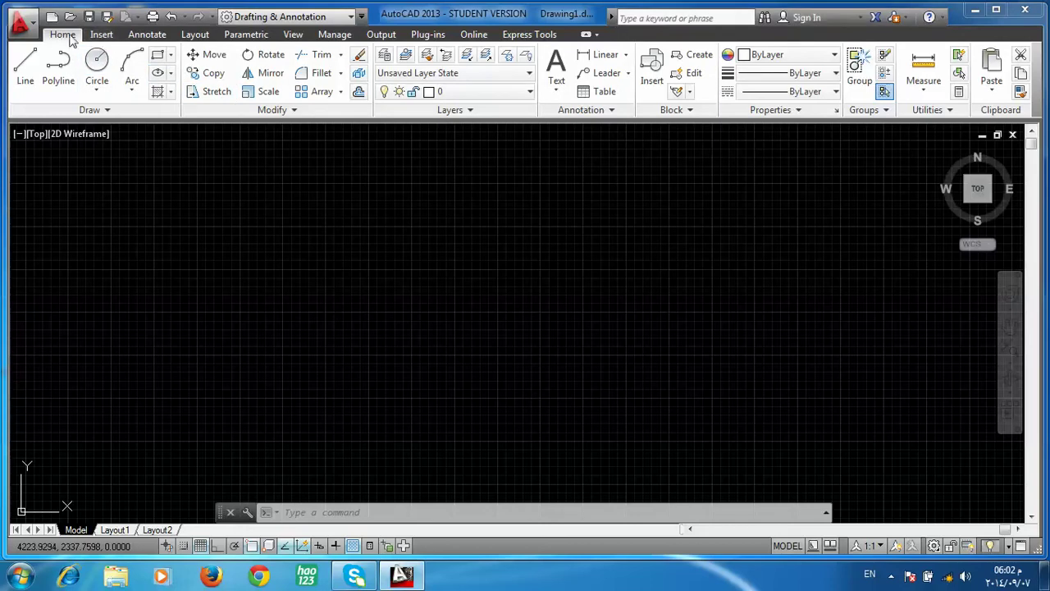
{"action": "left_click", "coordinate": [110, 35]}
{"action": "left_click", "coordinate": [156, 36]}
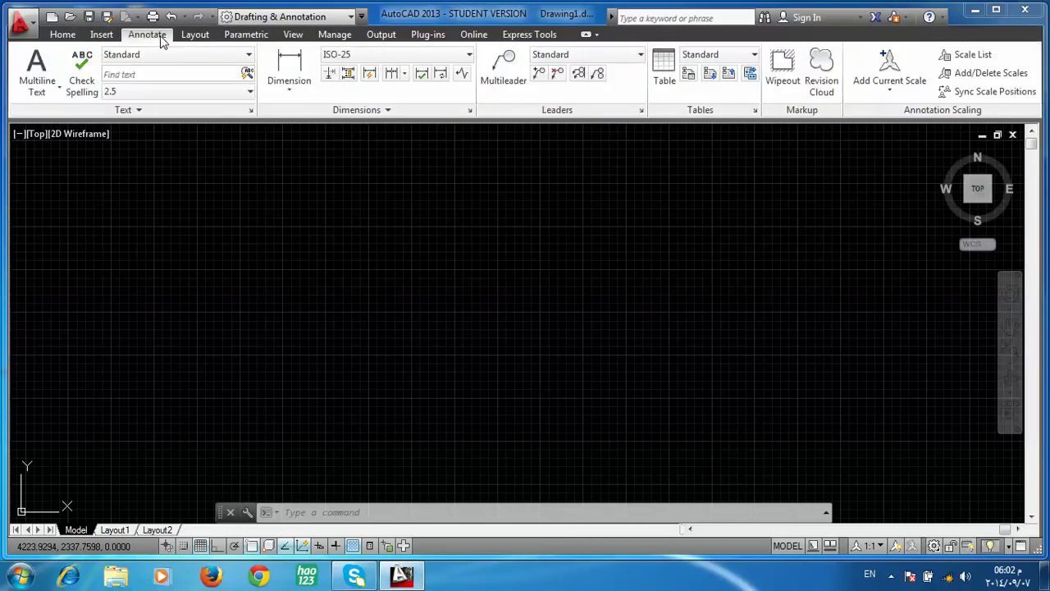
{"action": "left_click", "coordinate": [194, 35]}
{"action": "left_click", "coordinate": [248, 37]}
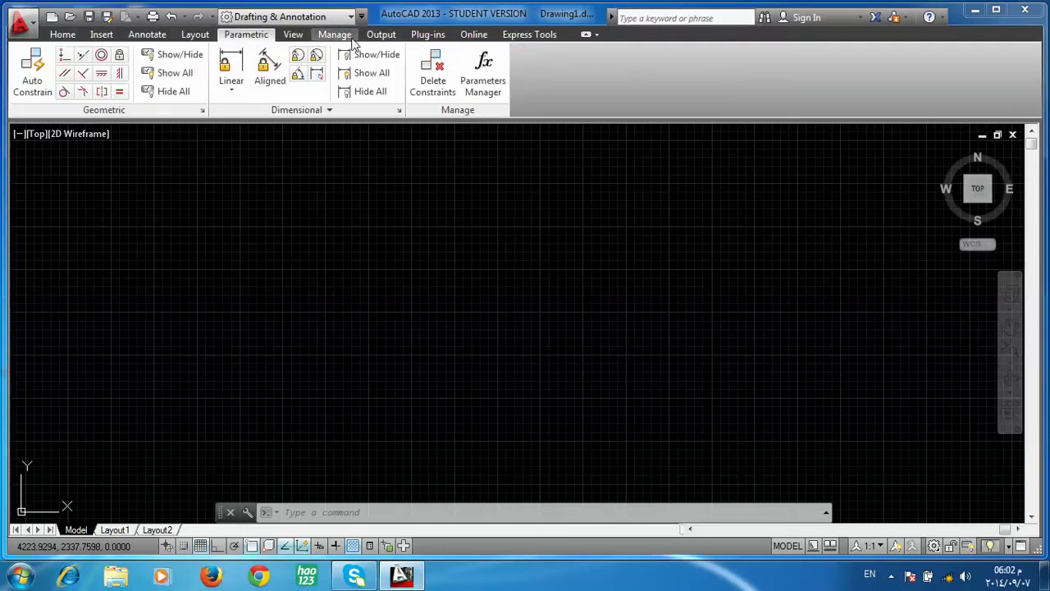
{"action": "left_click", "coordinate": [334, 34]}
{"action": "left_click", "coordinate": [63, 35]}
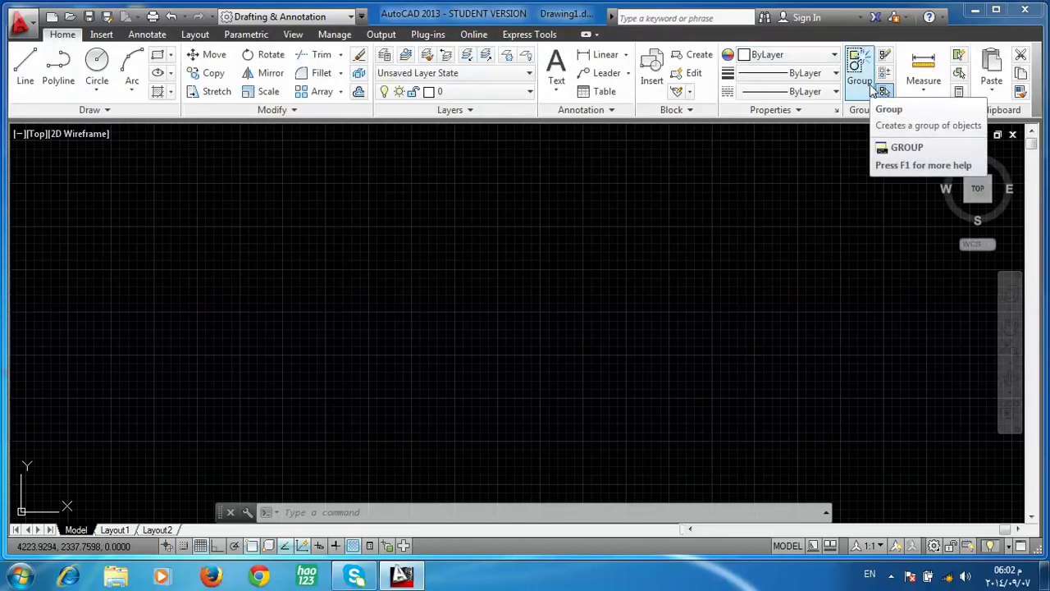
{"action": "left_click", "coordinate": [352, 17]}
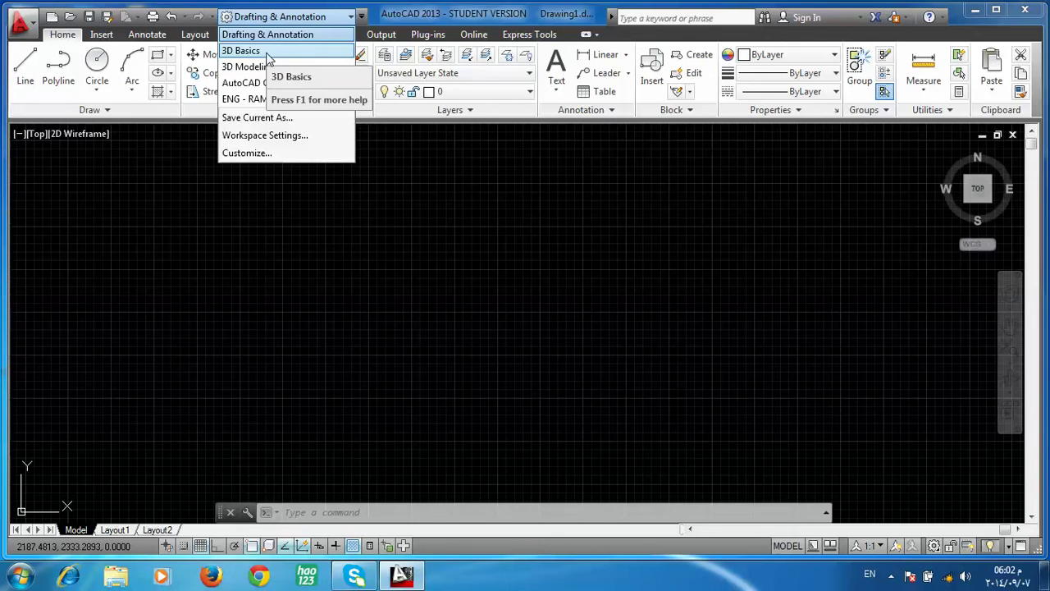
{"action": "left_click", "coordinate": [269, 86]}
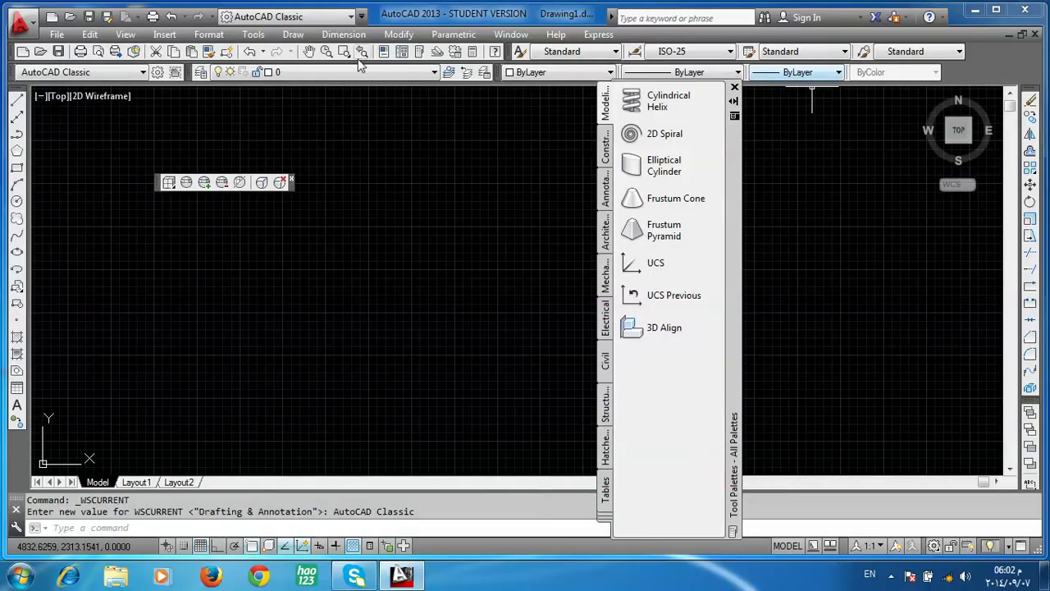
Confirm AutoCAD Classic is the current workspace and close the Tool Palettes window
{"action": "left_click", "coordinate": [361, 17]}
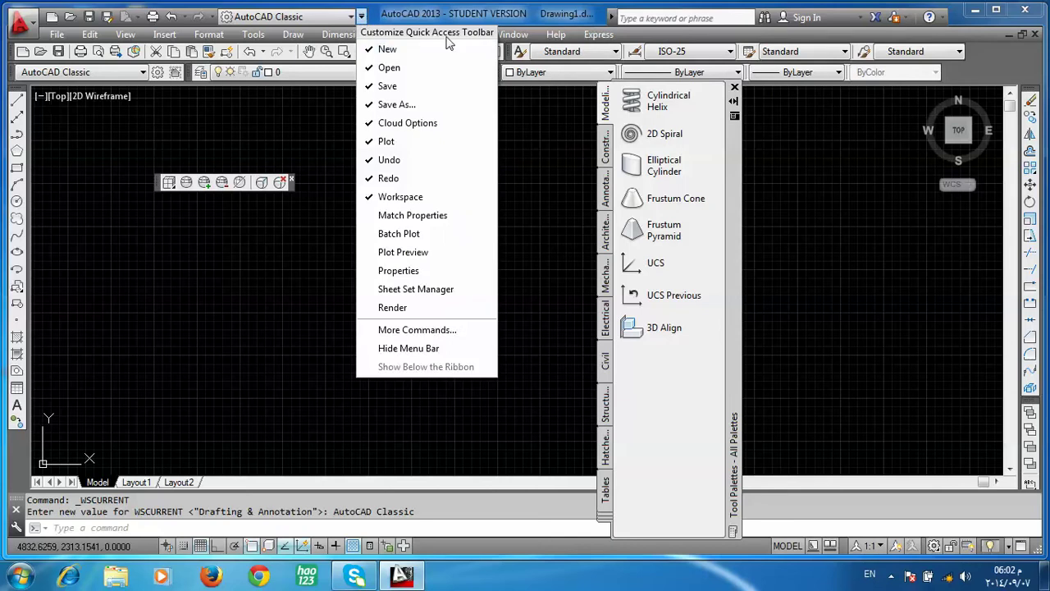
{"action": "left_click", "coordinate": [323, 17]}
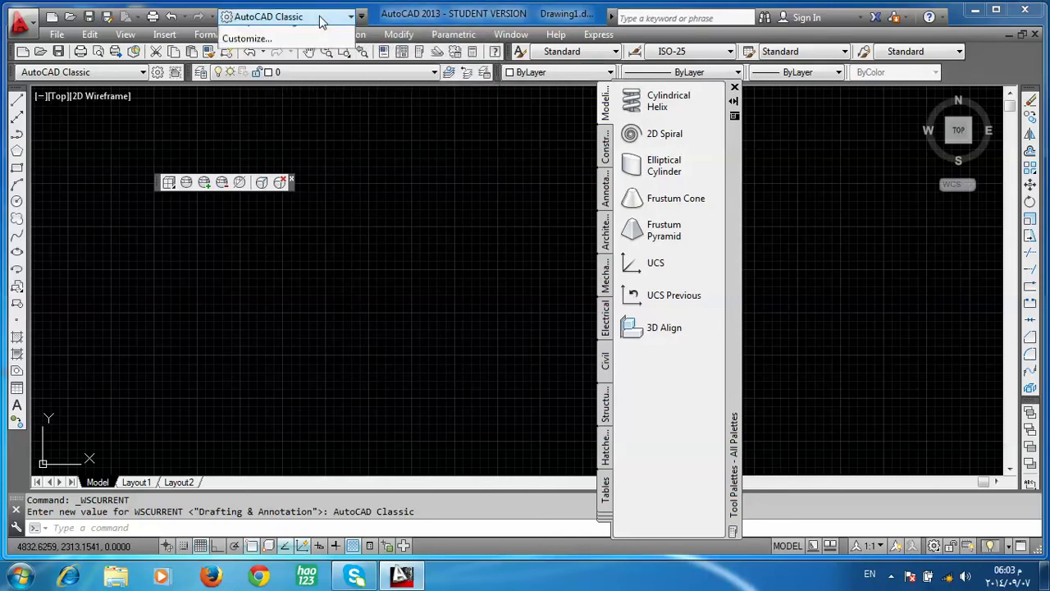
{"action": "left_click", "coordinate": [312, 16]}
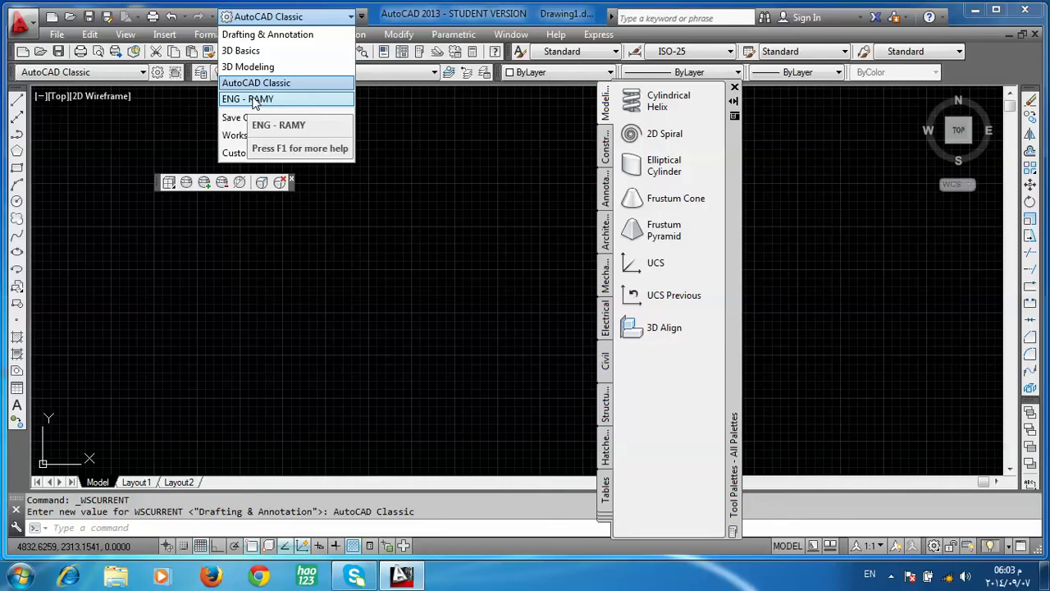
{"action": "left_click", "coordinate": [266, 86]}
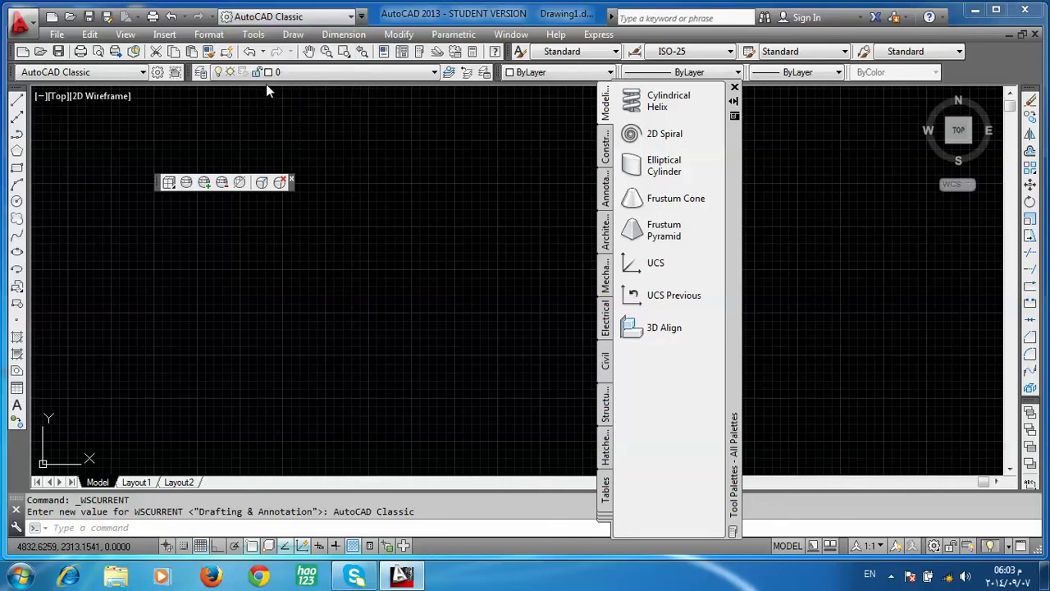
{"action": "left_click", "coordinate": [735, 89]}
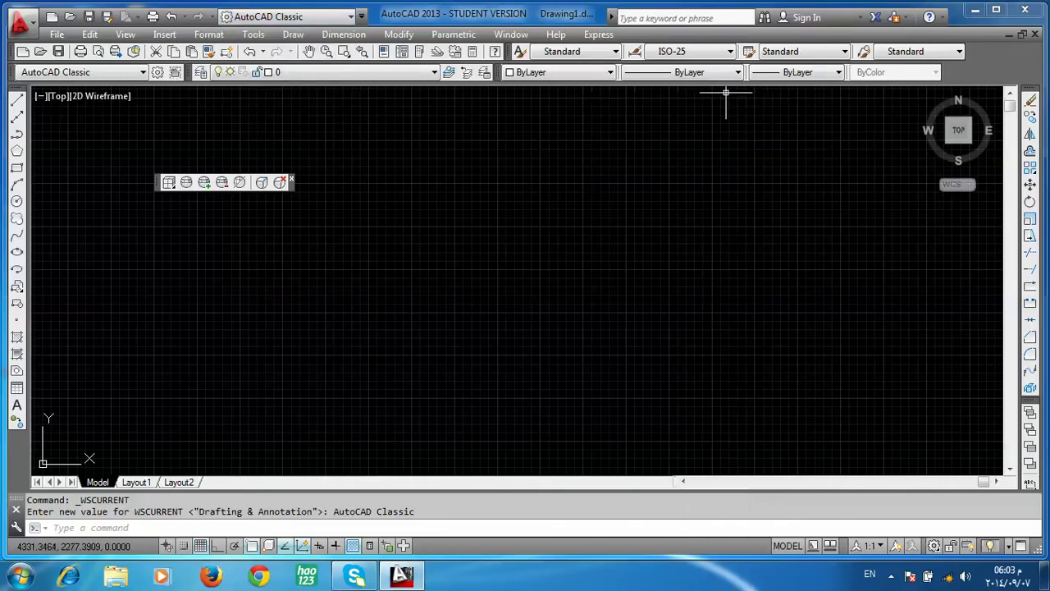
Close the 3D Navigation toolbar and float the Properties, Styles and Workspaces toolbars over the canvas
{"action": "left_click", "coordinate": [291, 179]}
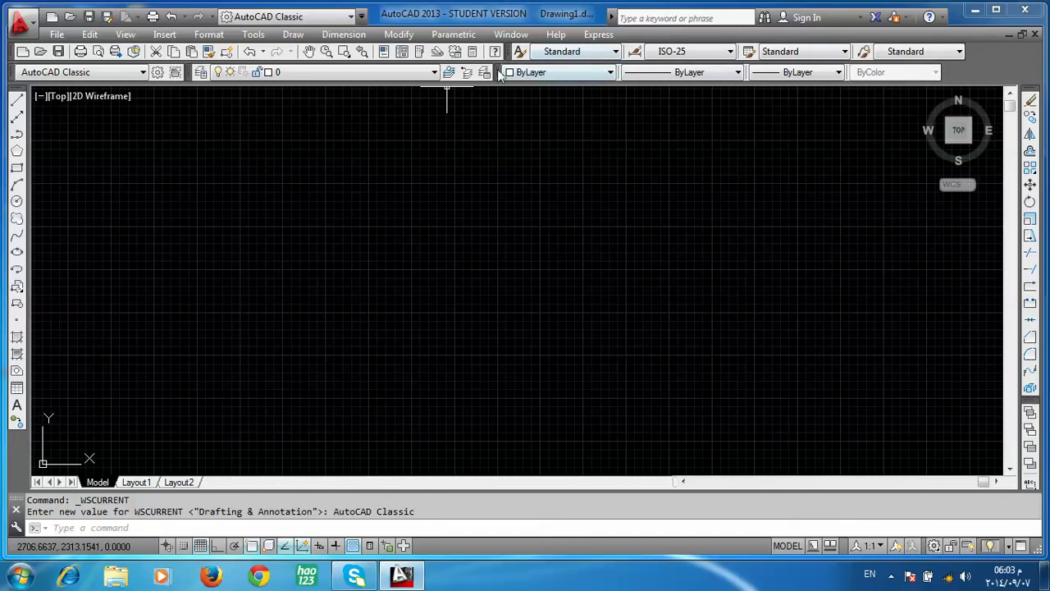
{"action": "left_click_drag", "start_coordinate": [502, 72], "coordinate": [440, 262]}
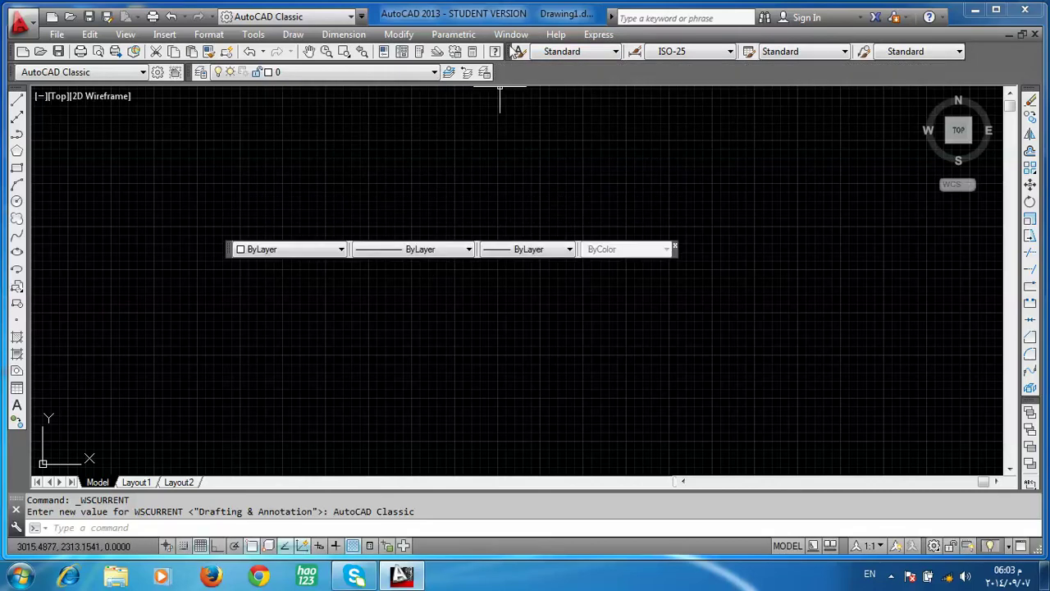
{"action": "left_click_drag", "start_coordinate": [507, 51], "coordinate": [505, 160]}
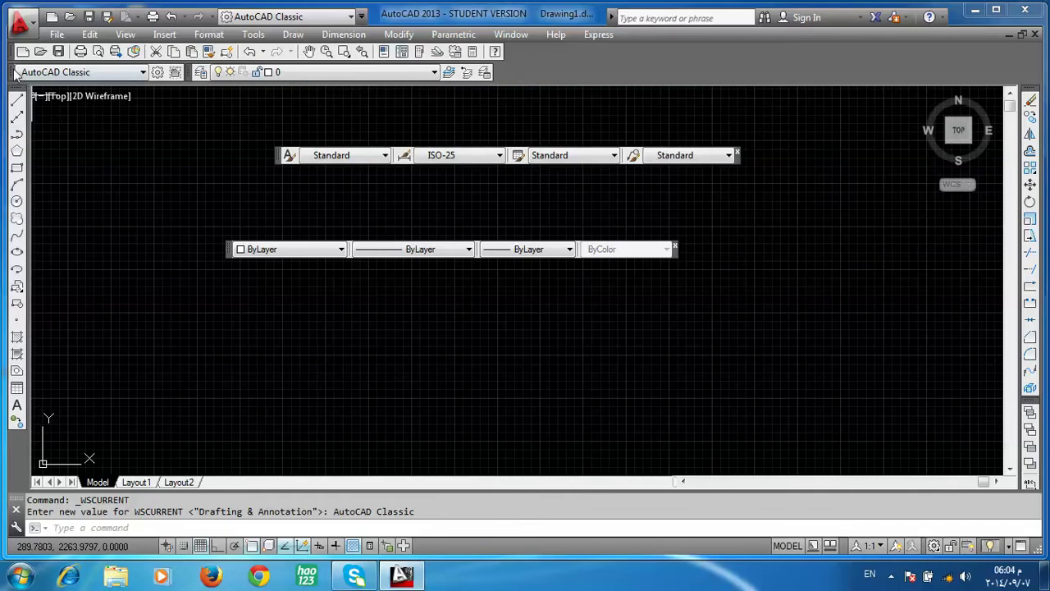
{"action": "left_click_drag", "start_coordinate": [279, 155], "coordinate": [248, 185]}
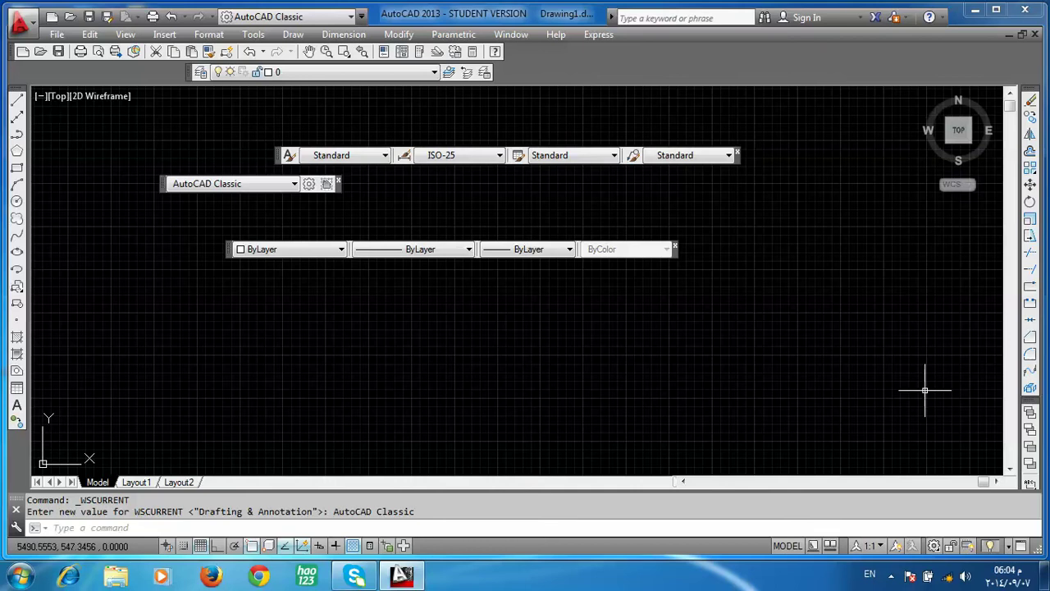
{"action": "left_click", "coordinate": [322, 20]}
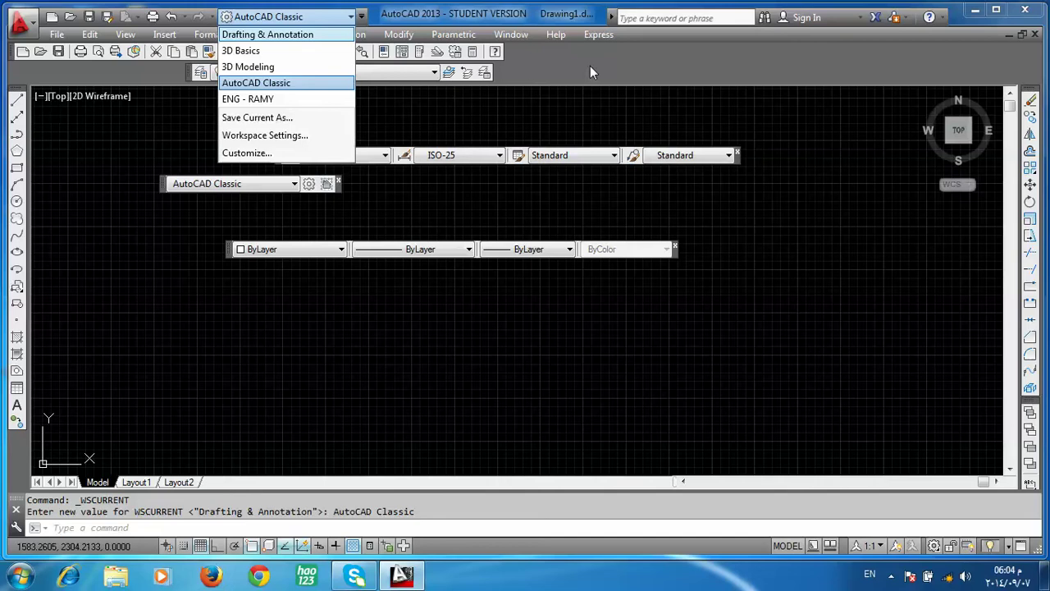
Turn on the Dimension toolbar from the AutoCAD toolbar list, docking it below Layers
{"action": "left_click", "coordinate": [552, 68]}
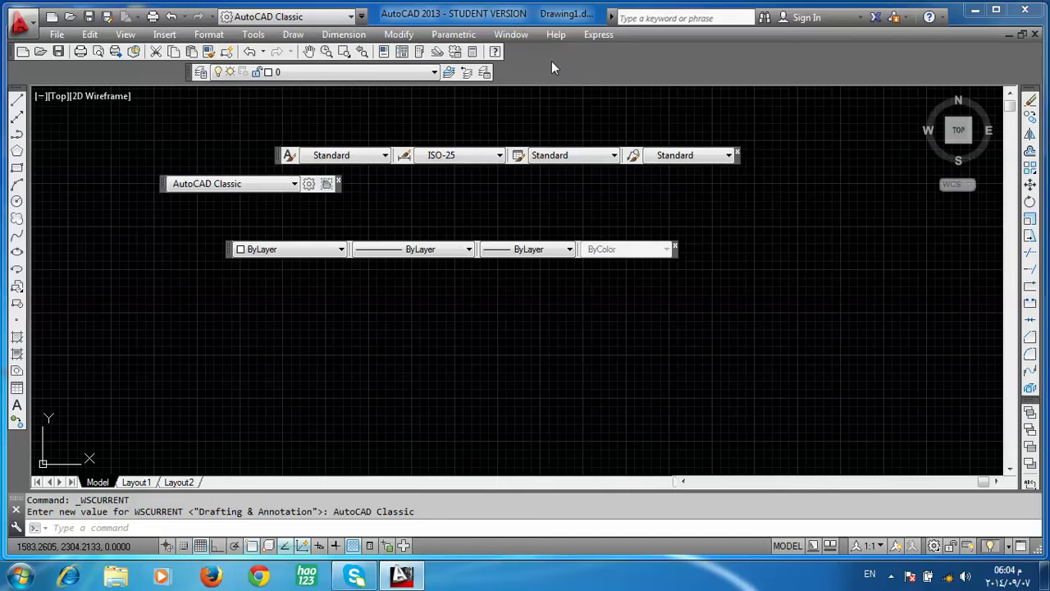
{"action": "right_click", "coordinate": [551, 62]}
{"action": "right_click", "coordinate": [520, 52]}
{"action": "right_click", "coordinate": [718, 56]}
{"action": "right_click", "coordinate": [590, 55]}
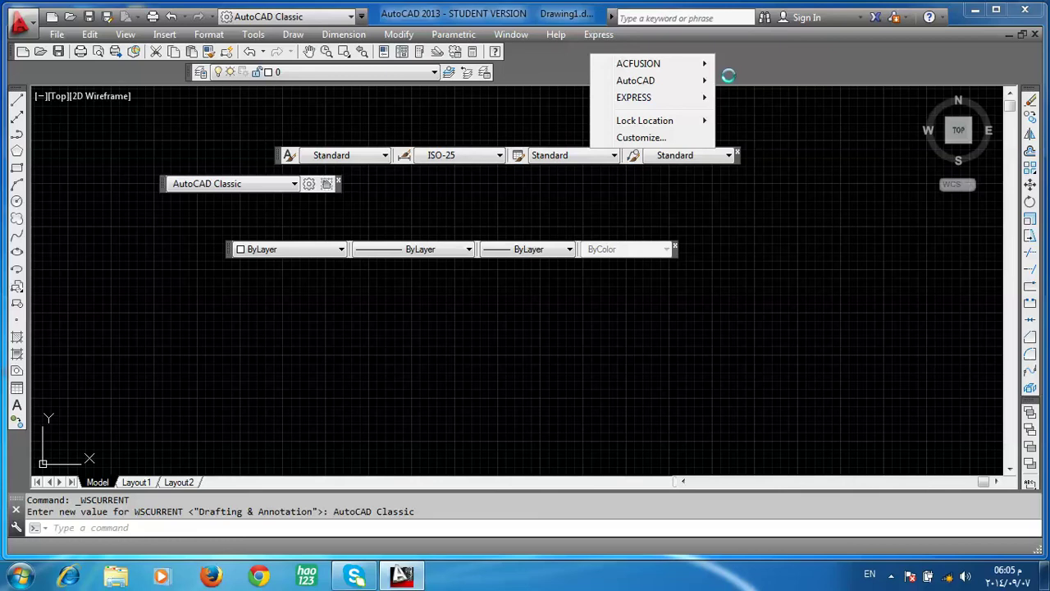
{"action": "left_click", "coordinate": [727, 59]}
{"action": "right_click", "coordinate": [705, 60]}
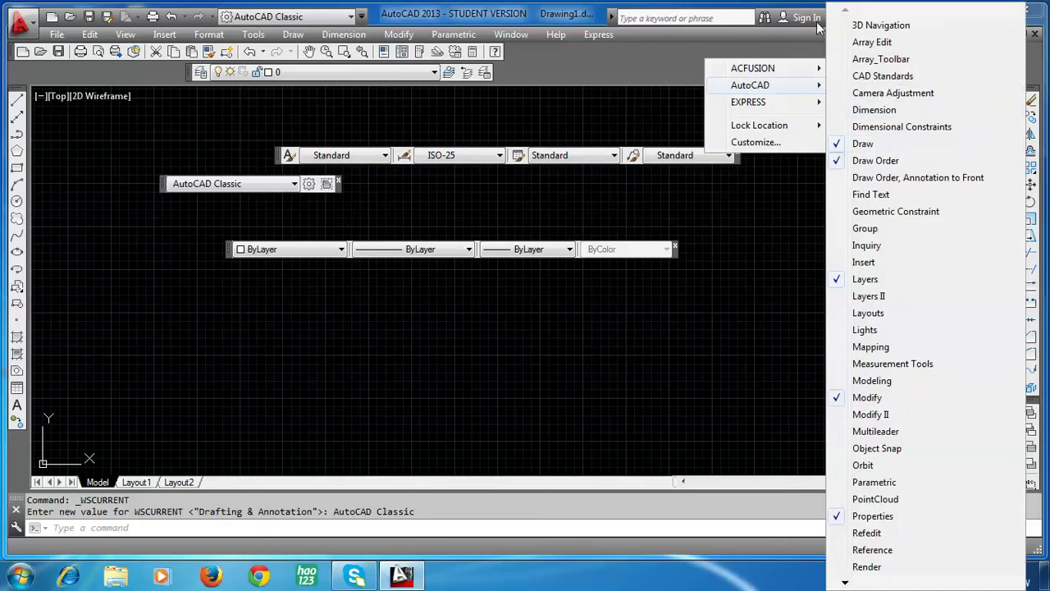
{"action": "left_click", "coordinate": [891, 115]}
{"action": "right_click", "coordinate": [591, 70]}
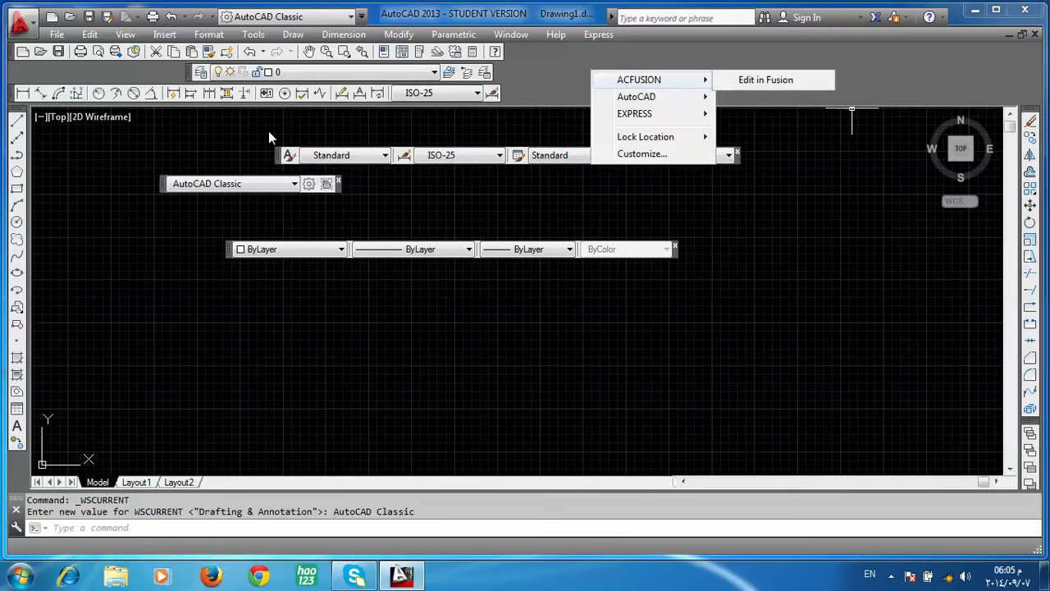
Hide the Draw Order toolbar and show the Layers II toolbar
{"action": "left_click", "coordinate": [542, 82]}
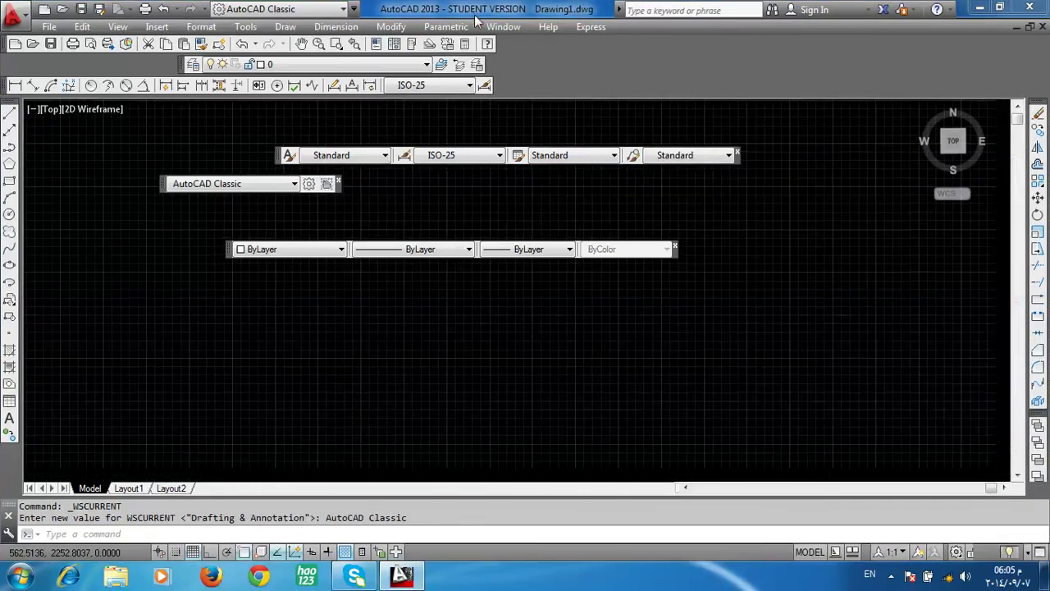
{"action": "right_click", "coordinate": [547, 72]}
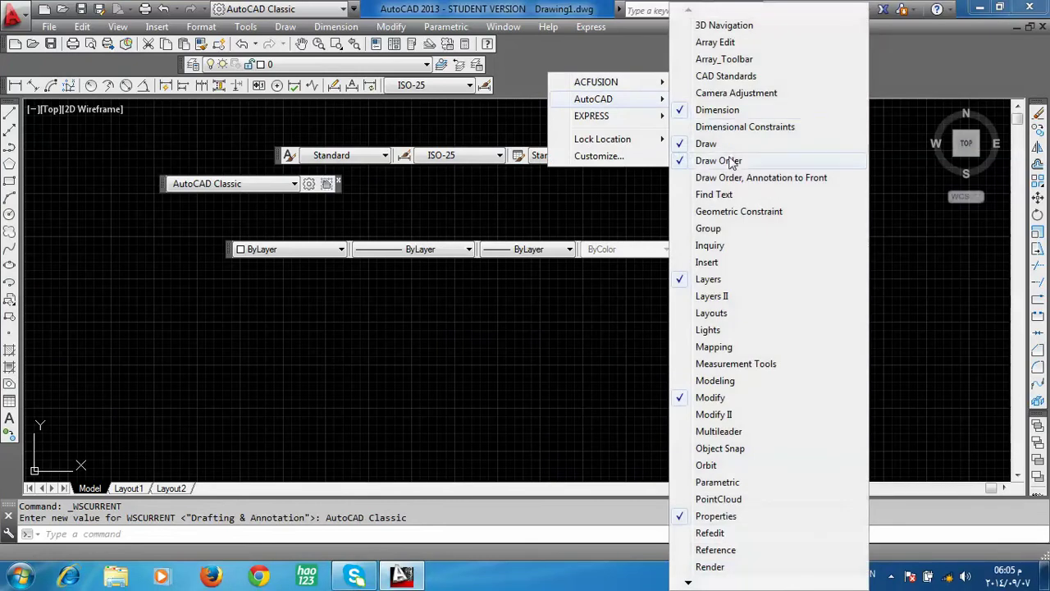
{"action": "mouse_move", "coordinate": [593, 99]}
{"action": "left_click", "coordinate": [716, 162]}
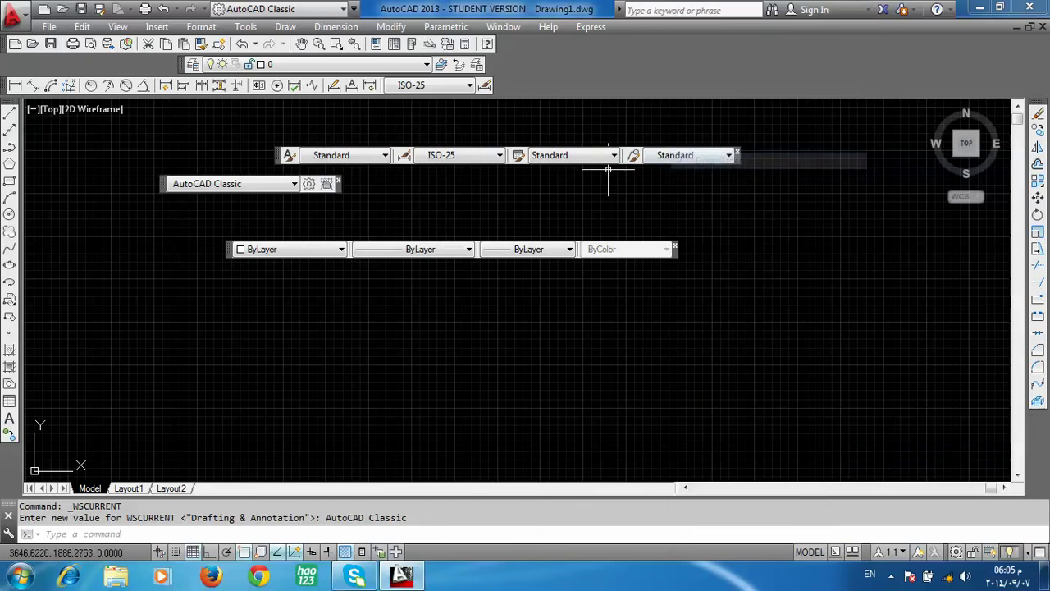
{"action": "right_click", "coordinate": [602, 66]}
{"action": "mouse_move", "coordinate": [648, 93]}
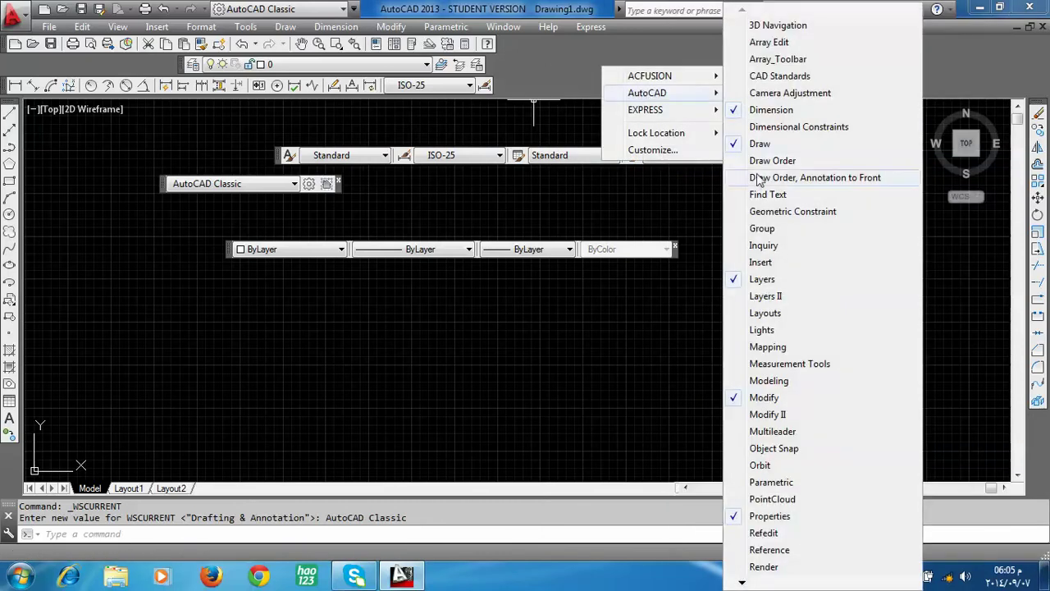
{"action": "left_click", "coordinate": [762, 297]}
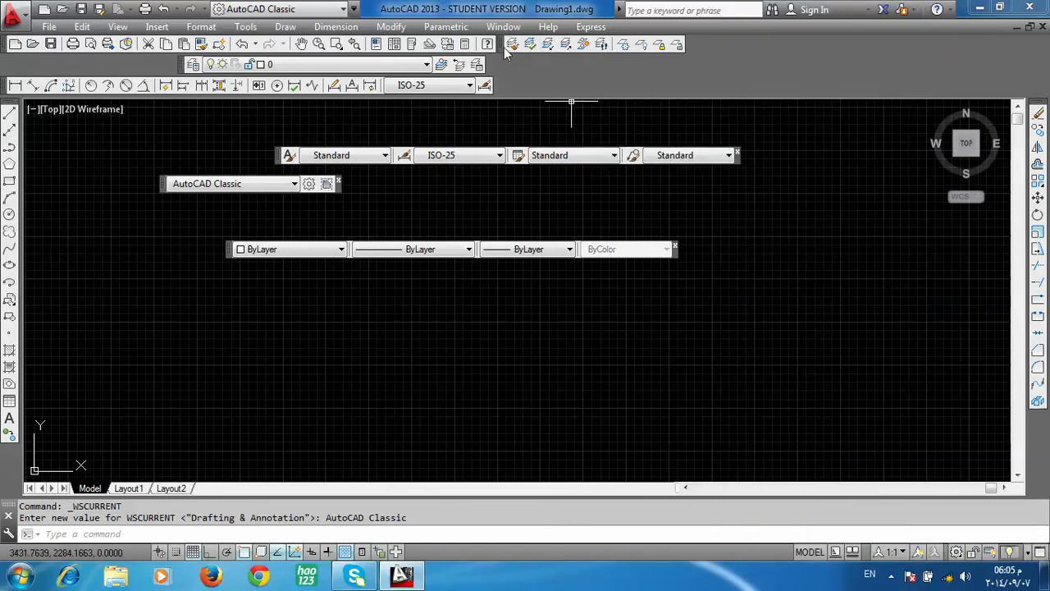
{"action": "right_click", "coordinate": [555, 66]}
{"action": "mouse_move", "coordinate": [600, 93]}
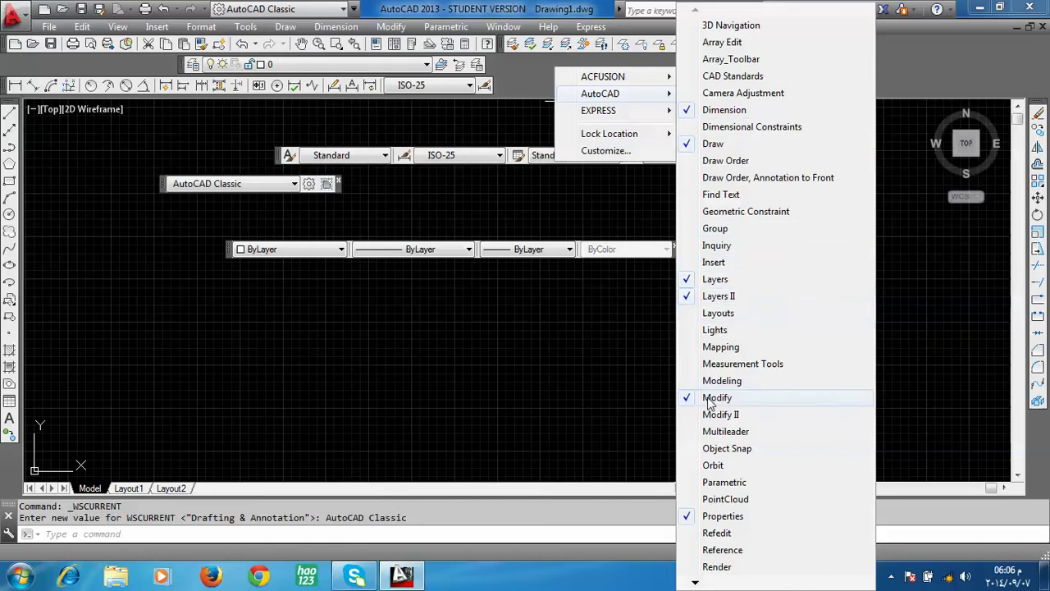
Show the Object Snap and View toolbars; hide the floating Styles and Workspaces toolbars
{"action": "left_click", "coordinate": [735, 449]}
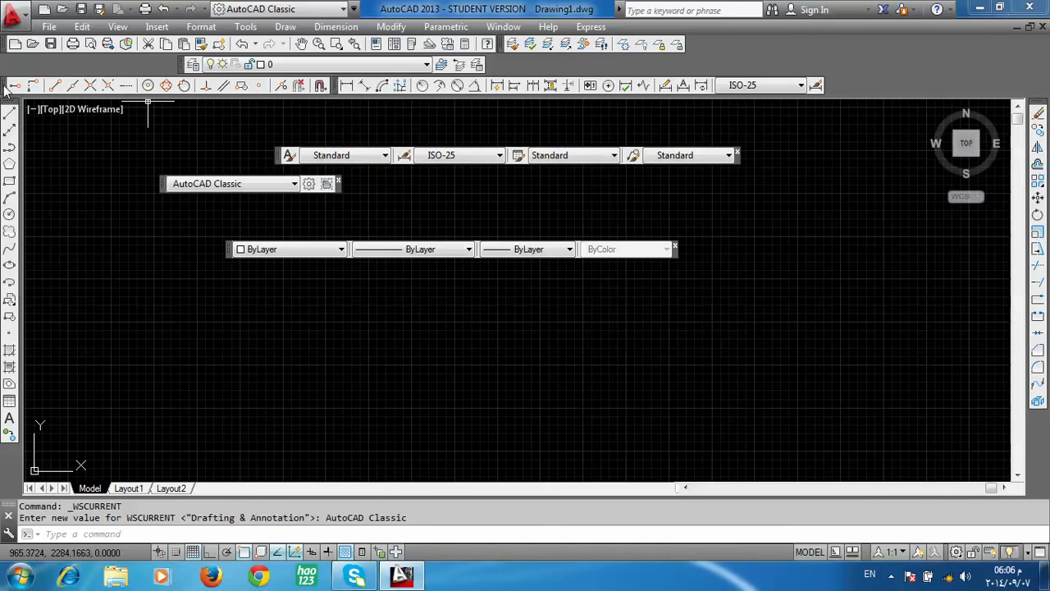
{"action": "right_click", "coordinate": [605, 85]}
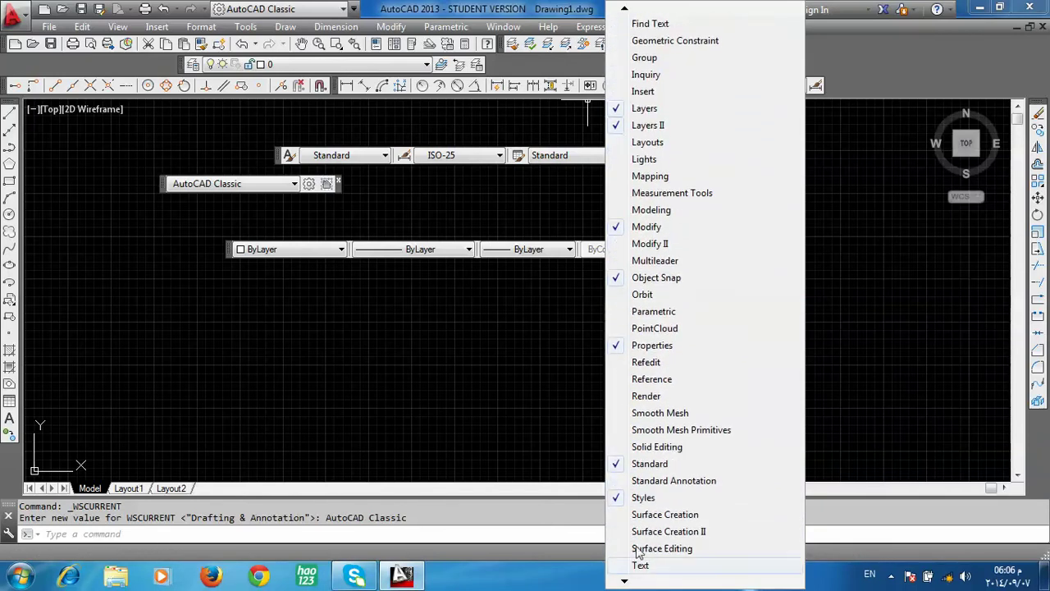
{"action": "left_click", "coordinate": [637, 497]}
{"action": "right_click", "coordinate": [481, 85]}
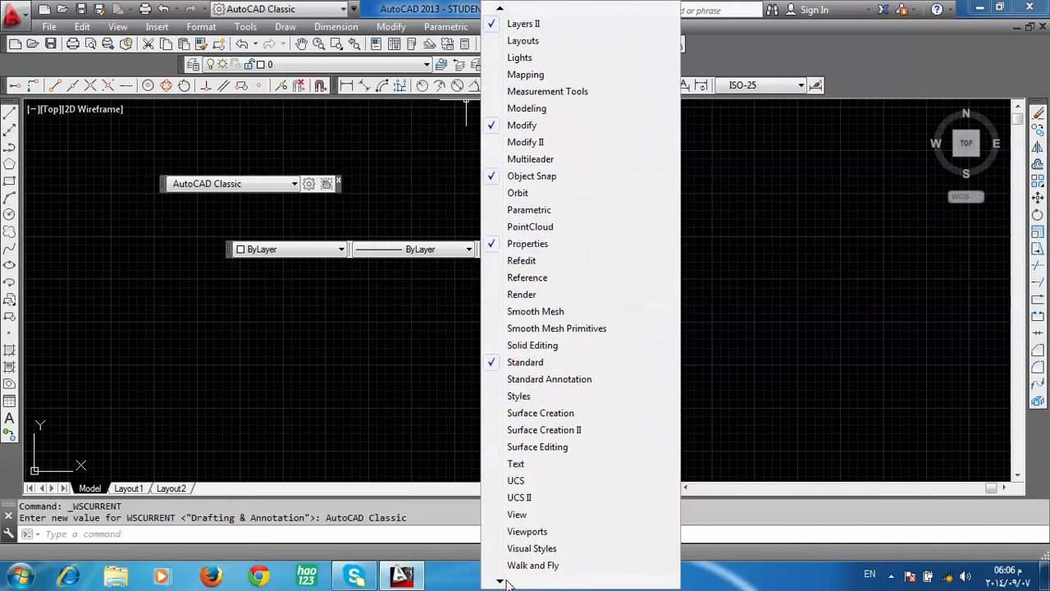
{"action": "mouse_move", "coordinate": [500, 581]}
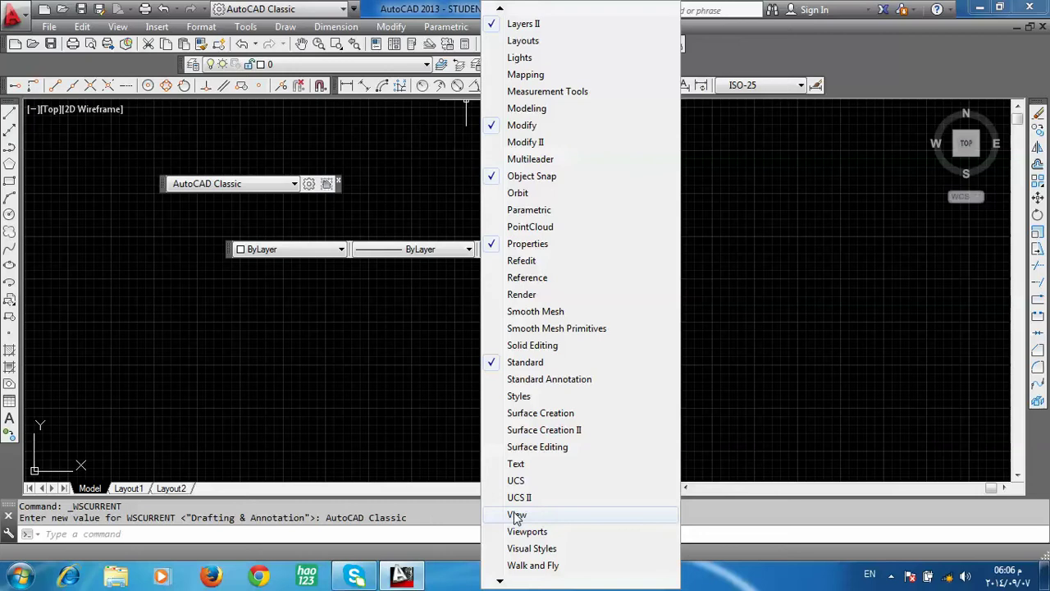
{"action": "left_click", "coordinate": [516, 514]}
{"action": "right_click", "coordinate": [649, 62]}
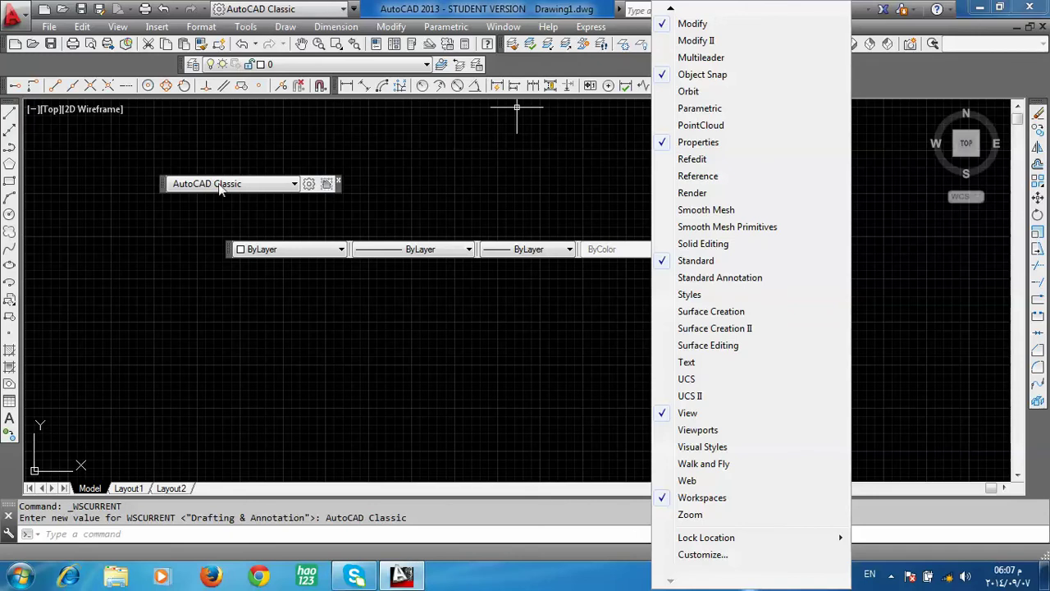
{"action": "left_click", "coordinate": [694, 497]}
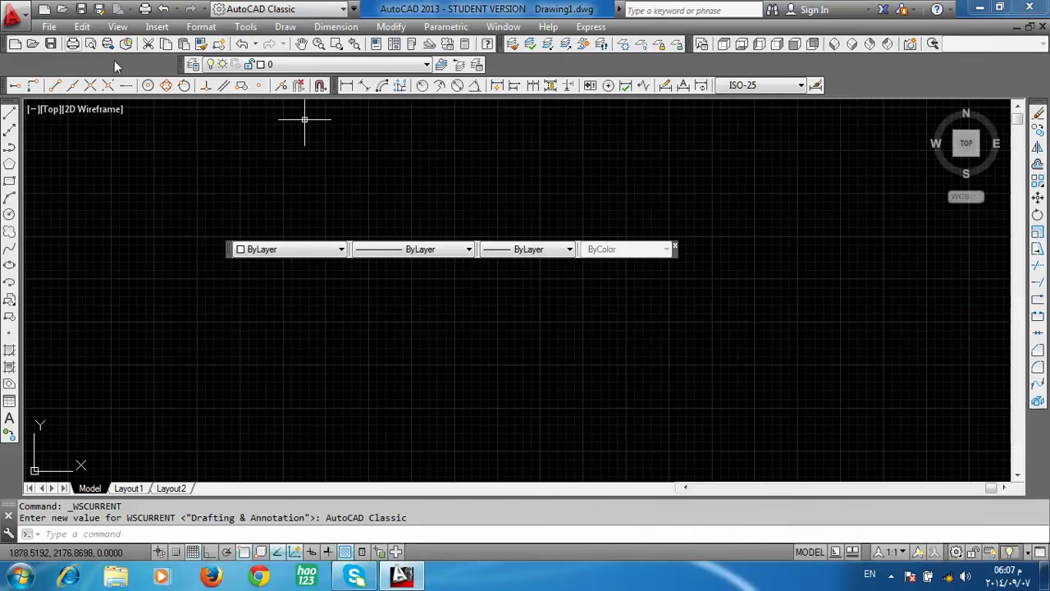
Dock Layers, Layers II and Properties in one row, and move View beside Standard
{"action": "left_click_drag", "start_coordinate": [187, 65], "coordinate": [5, 64]}
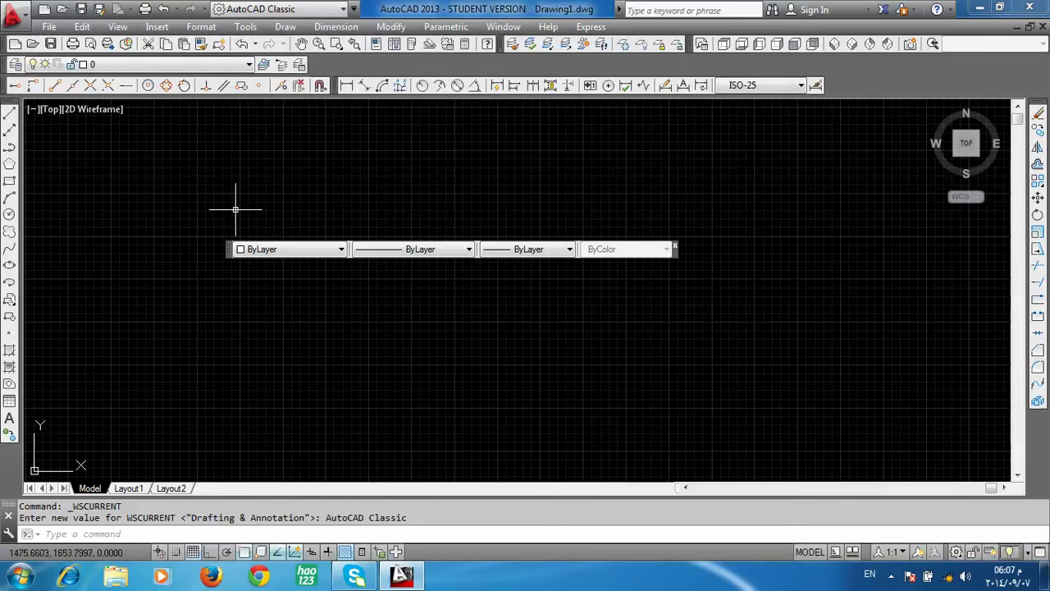
{"action": "left_click_drag", "start_coordinate": [230, 251], "coordinate": [318, 66]}
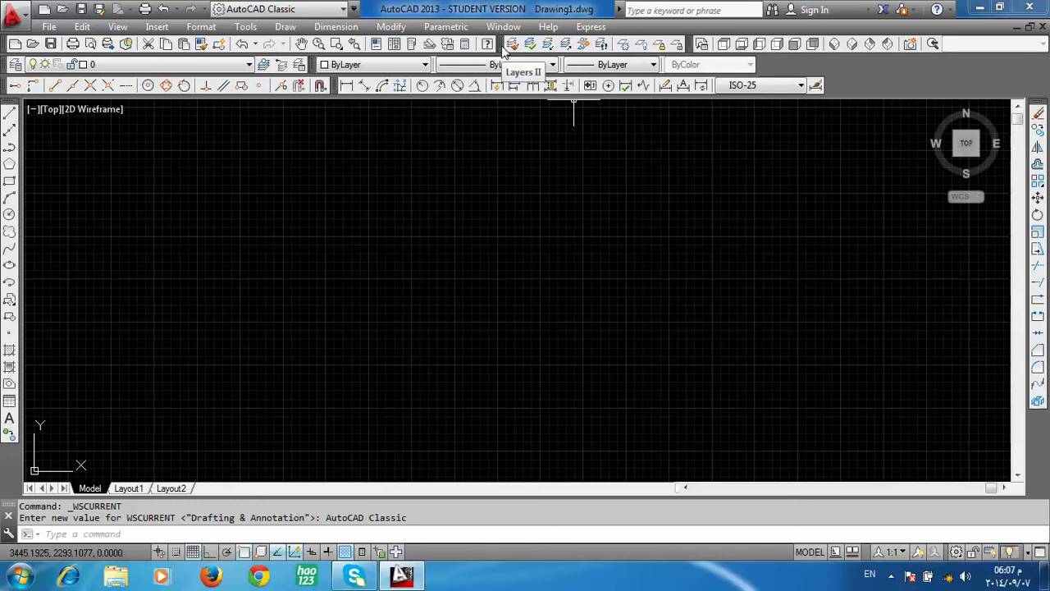
{"action": "mouse_move", "coordinate": [504, 49]}
{"action": "left_mouse_down"}
{"action": "mouse_move", "coordinate": [490, 74]}
{"action": "mouse_move", "coordinate": [558, 72]}
{"action": "left_mouse_up"}
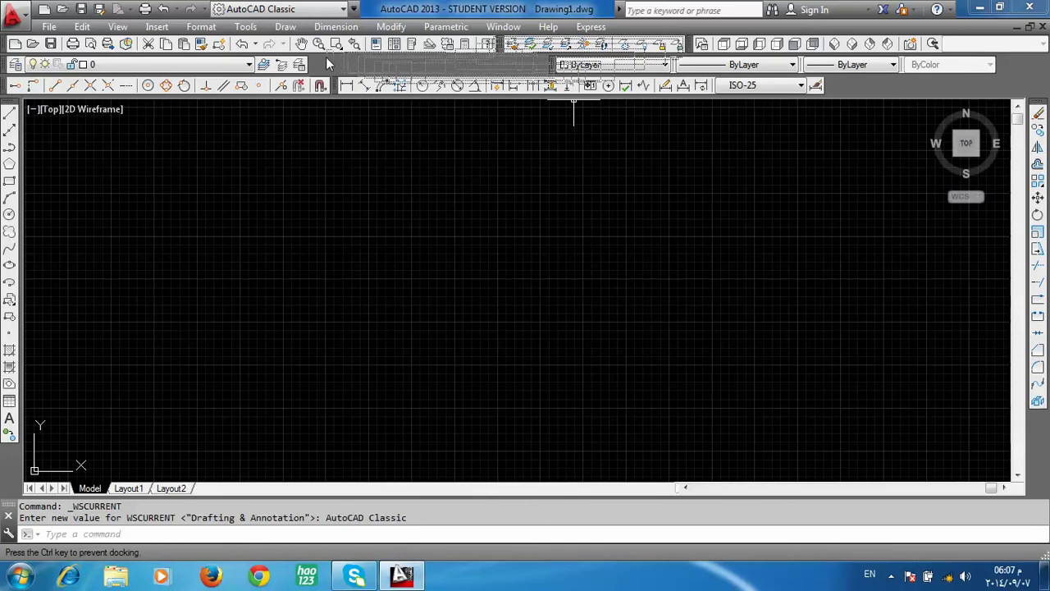
{"action": "left_click_drag", "start_coordinate": [503, 48], "coordinate": [358, 79]}
{"action": "left_click_drag", "start_coordinate": [551, 64], "coordinate": [506, 65]}
{"action": "mouse_move", "coordinate": [694, 45]}
{"action": "left_mouse_down"}
{"action": "mouse_move", "coordinate": [508, 41]}
{"action": "mouse_move", "coordinate": [512, 47]}
{"action": "left_mouse_up"}
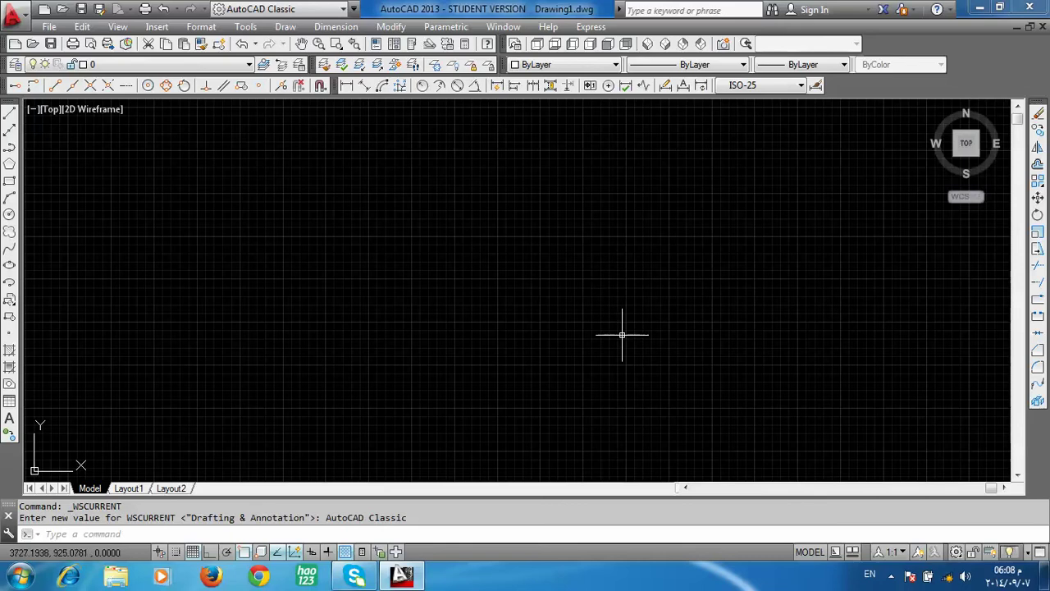
Save the layout with Save Current As under a new workspace name, then switch to 3D Modeling
{"action": "left_click", "coordinate": [347, 13]}
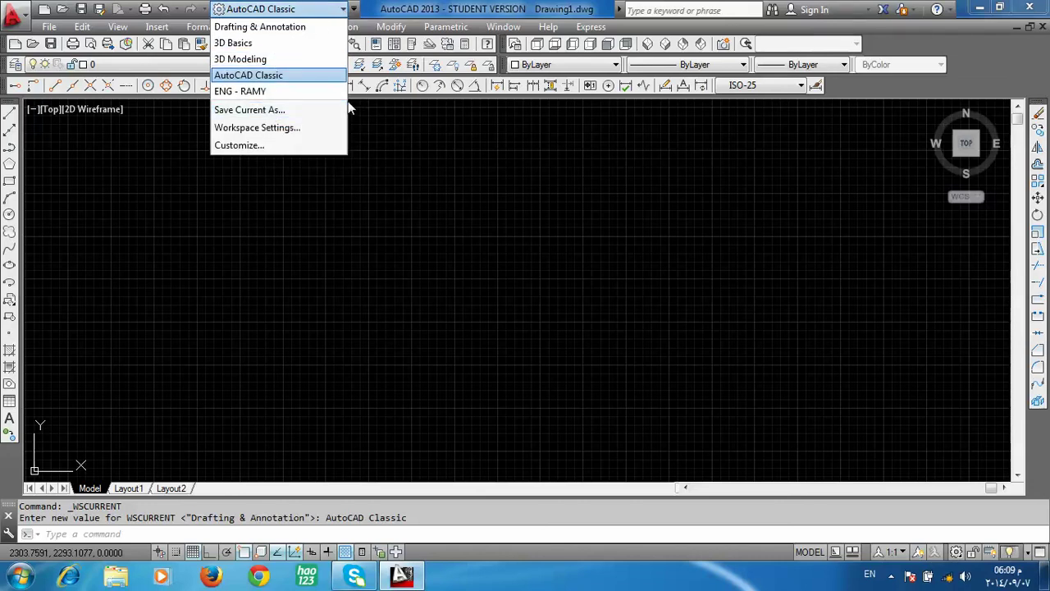
{"action": "left_click", "coordinate": [325, 110]}
{"action": "type", "text": "tarek & tito"}
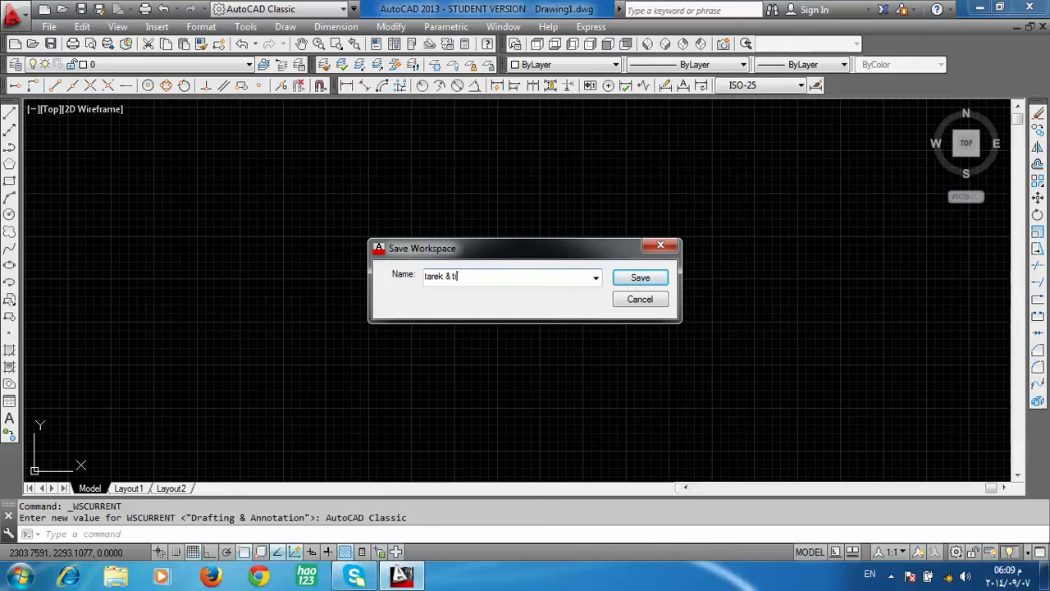
{"action": "left_click", "coordinate": [641, 281]}
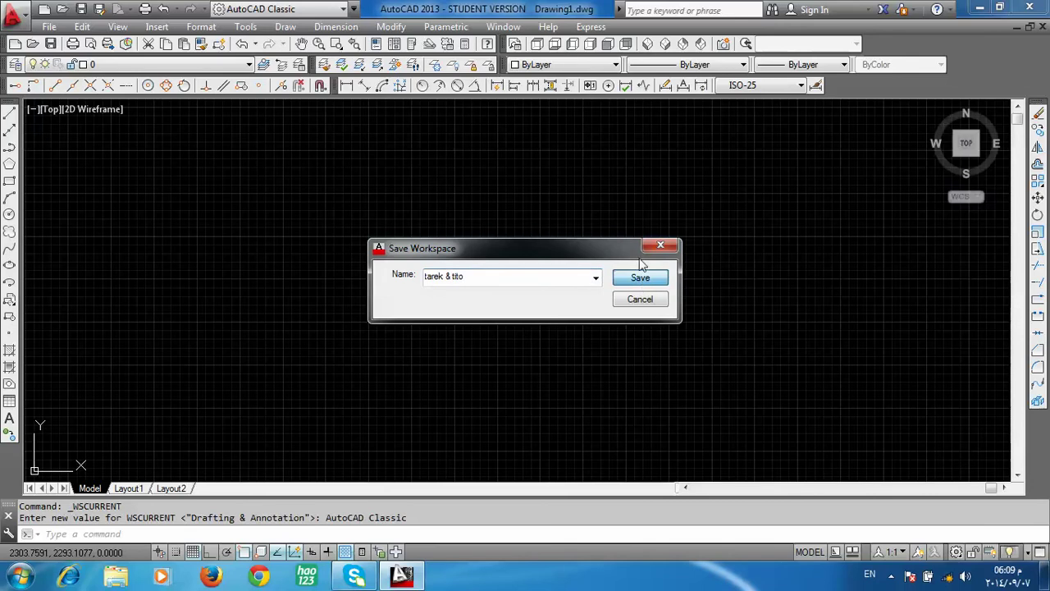
{"action": "left_click", "coordinate": [282, 9]}
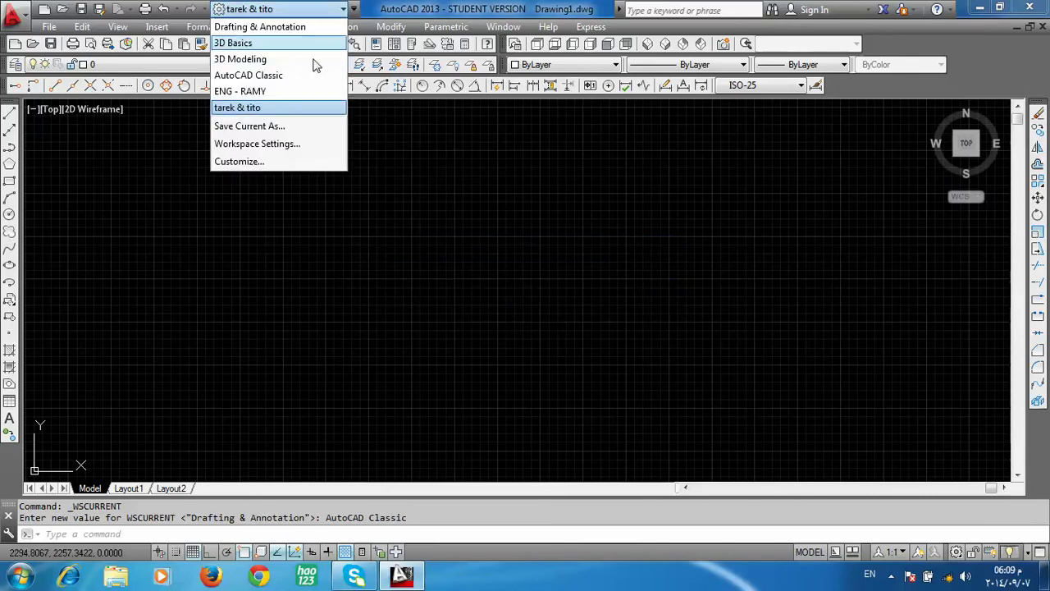
{"action": "left_click", "coordinate": [261, 66]}
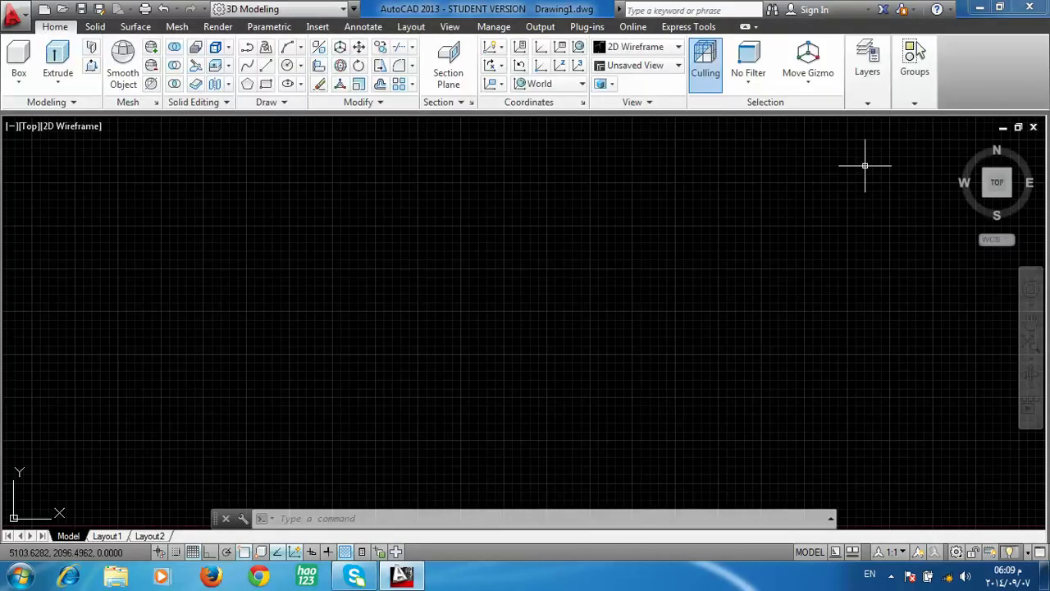
Pick the saved custom workspace from the Workspace list to restore the classic toolbars
{"action": "left_click", "coordinate": [300, 8]}
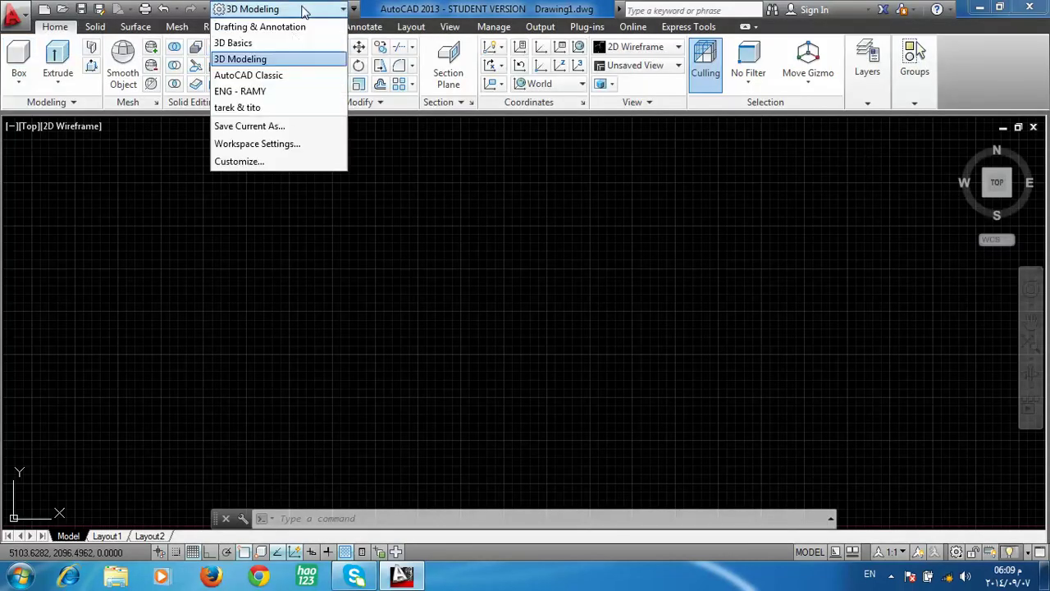
{"action": "left_click", "coordinate": [246, 107]}
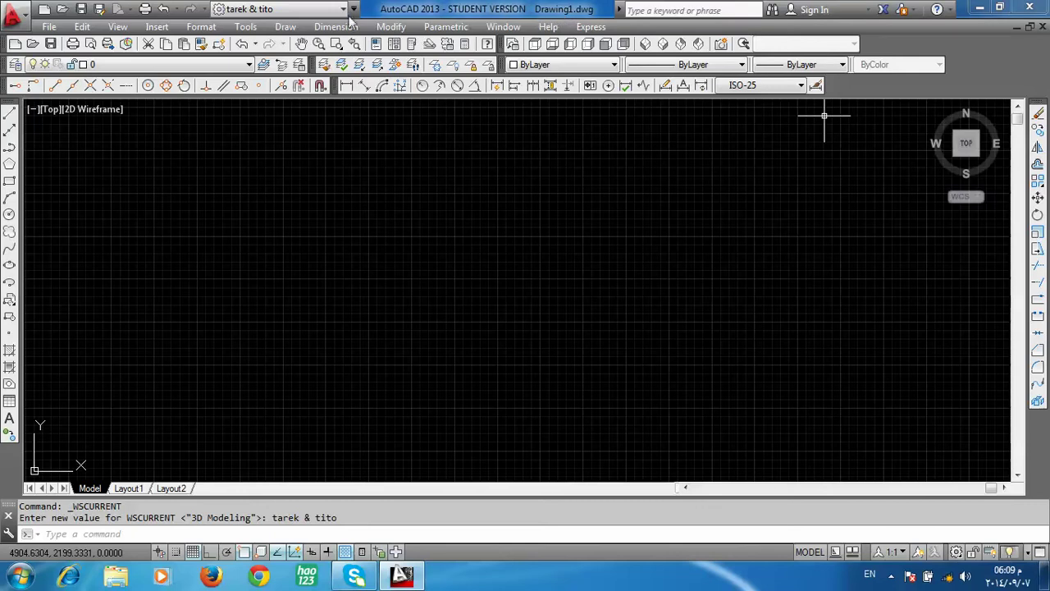
{"action": "left_click", "coordinate": [275, 15]}
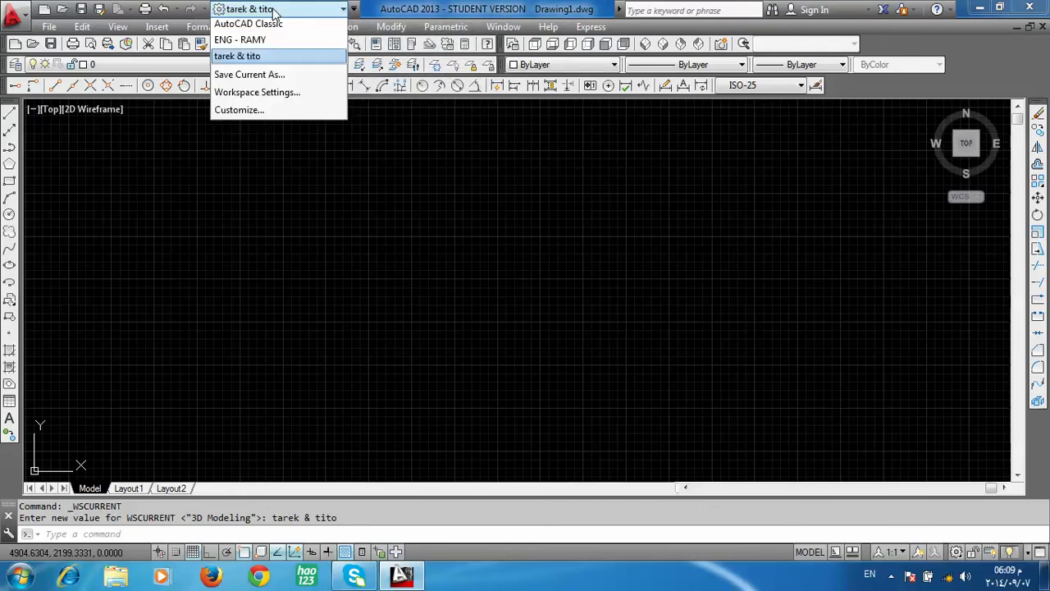
{"action": "left_click", "coordinate": [427, 6]}
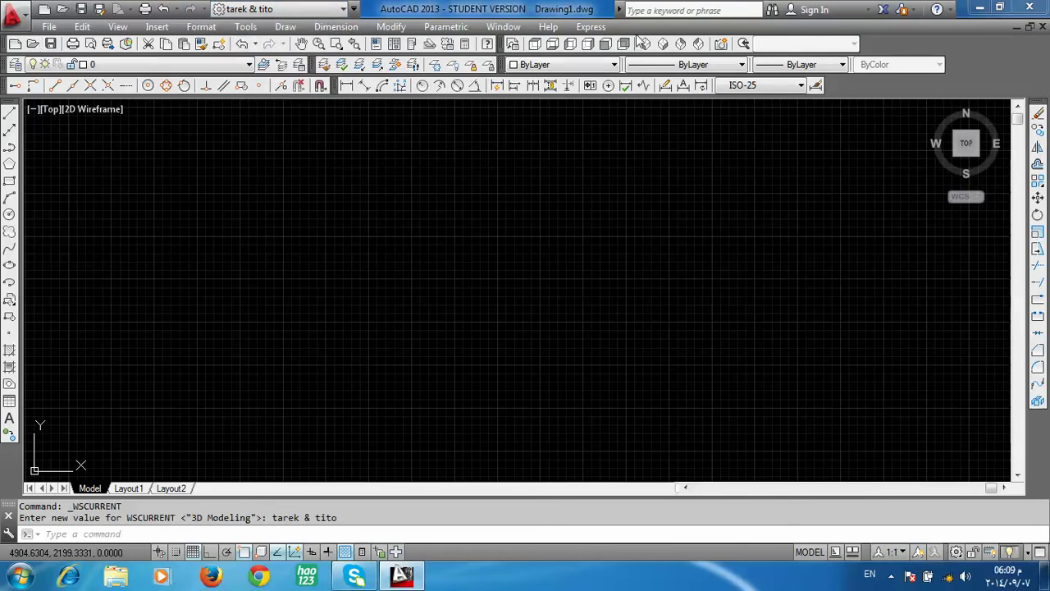
{"action": "left_click", "coordinate": [50, 26]}
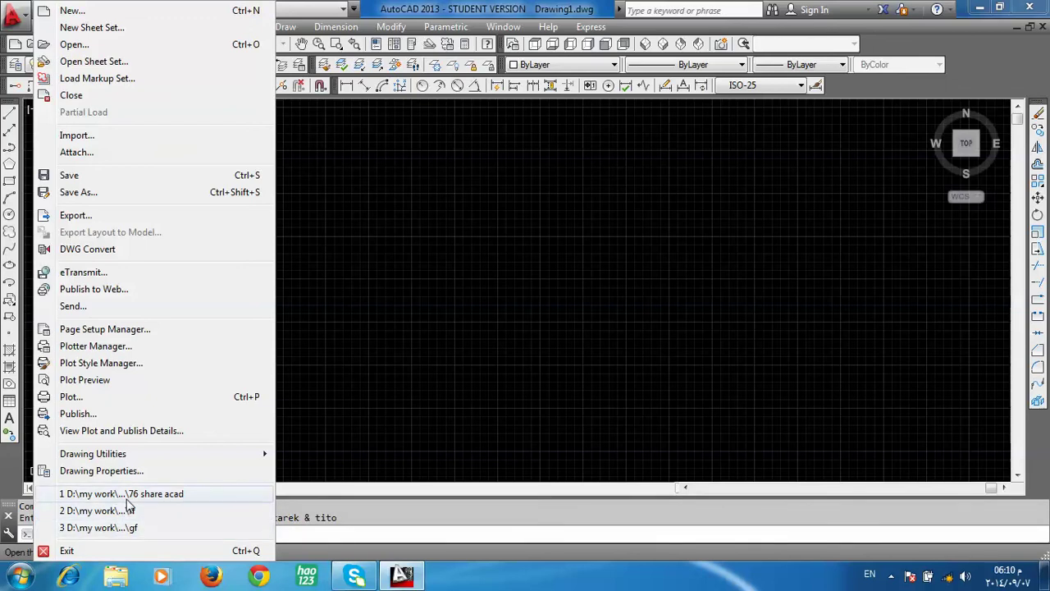
Open the Modify menu listing Erase, Copy, Move, Trim and Fillet
{"action": "left_click", "coordinate": [391, 26]}
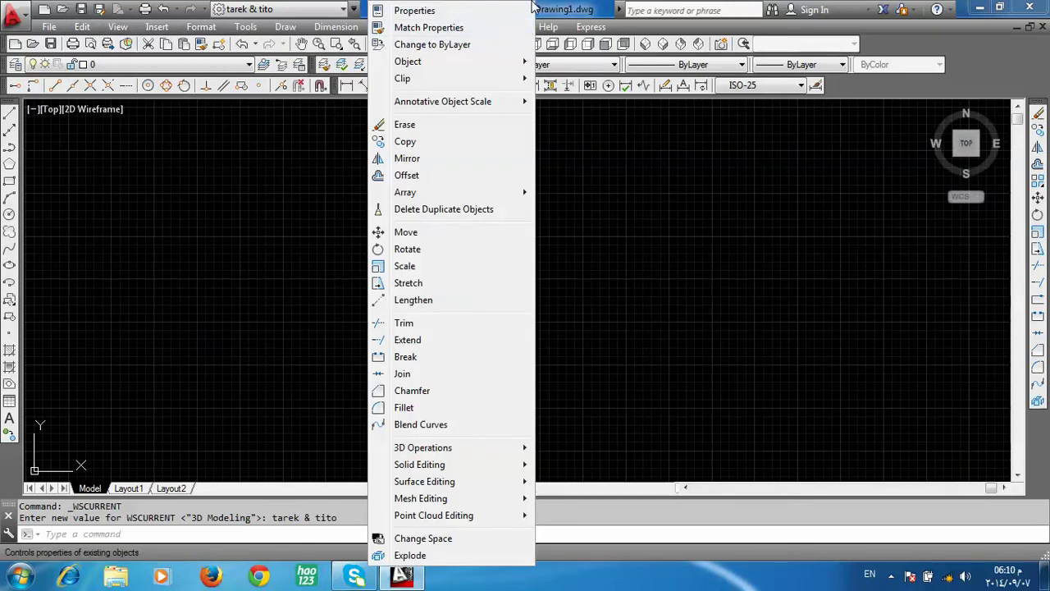
{"action": "left_click", "coordinate": [568, 9]}
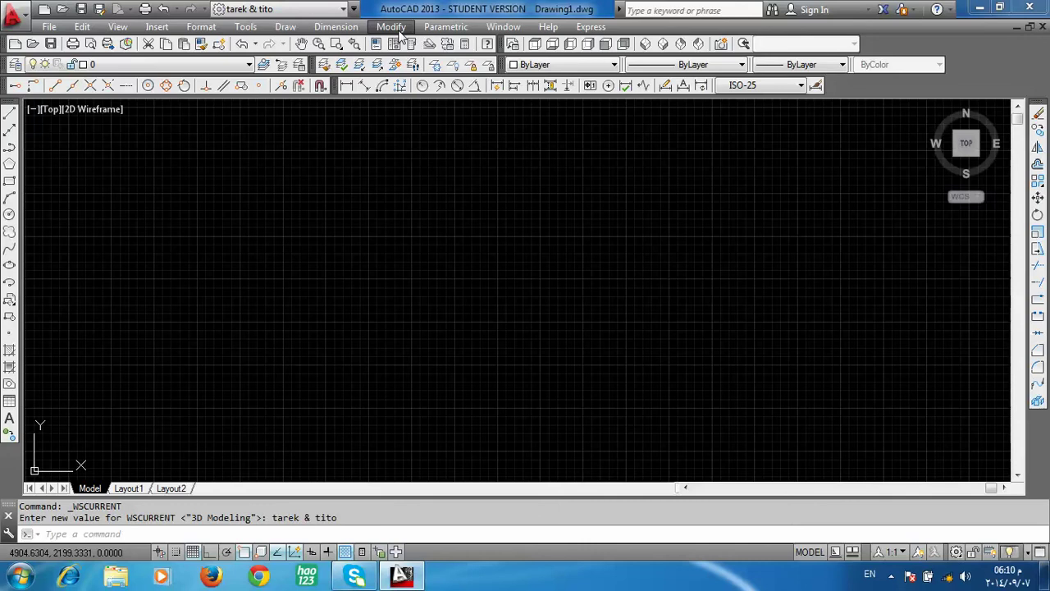
{"action": "left_click", "coordinate": [399, 31]}
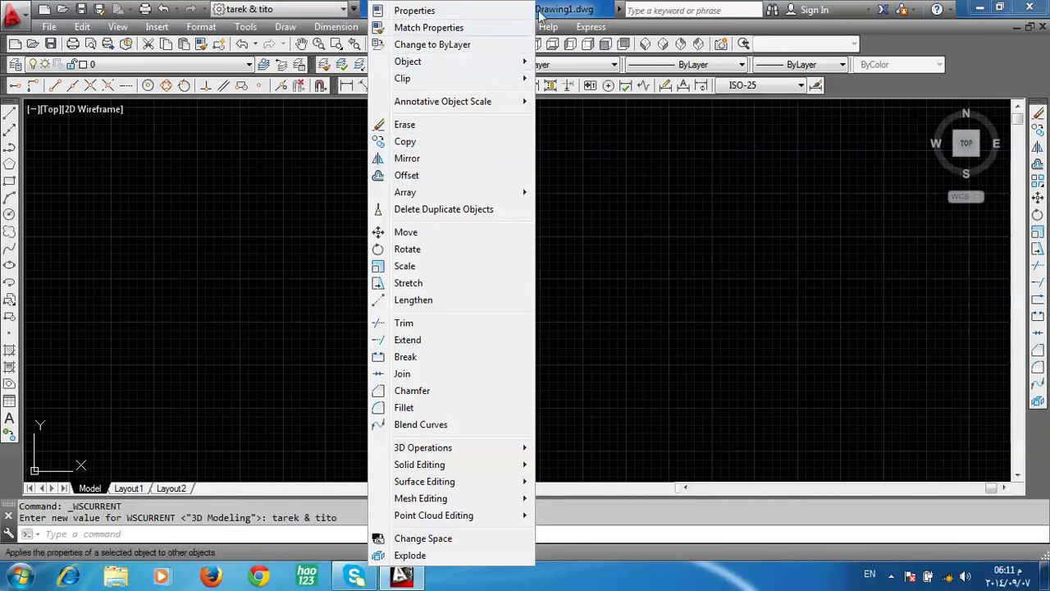
{"action": "left_click", "coordinate": [568, 12]}
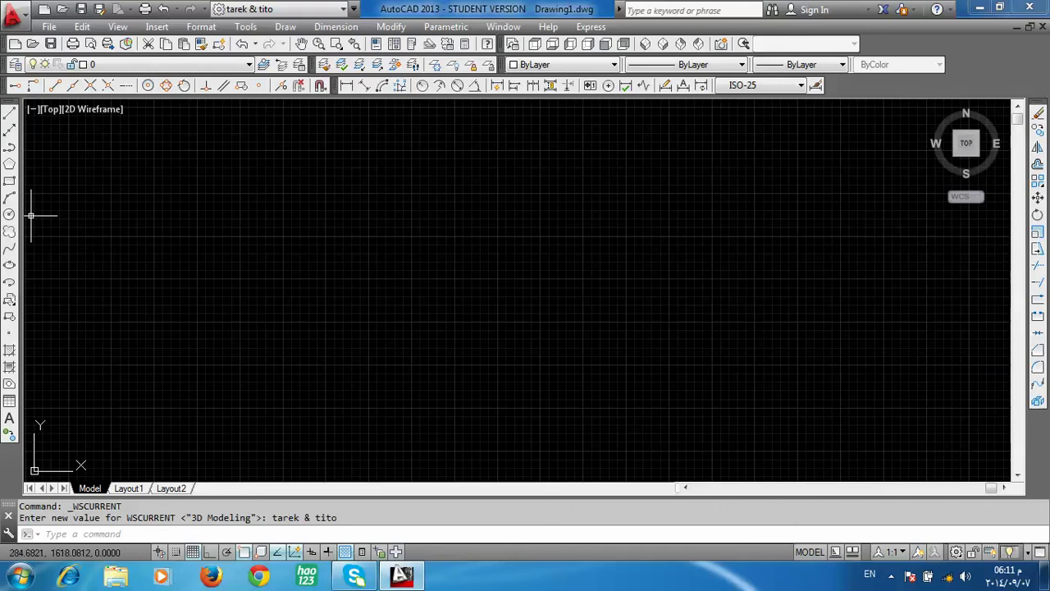
Draw a rectangle with RECTANG by picking two opposite corners
{"action": "left_click", "coordinate": [9, 180]}
{"action": "left_click", "coordinate": [400, 260]}
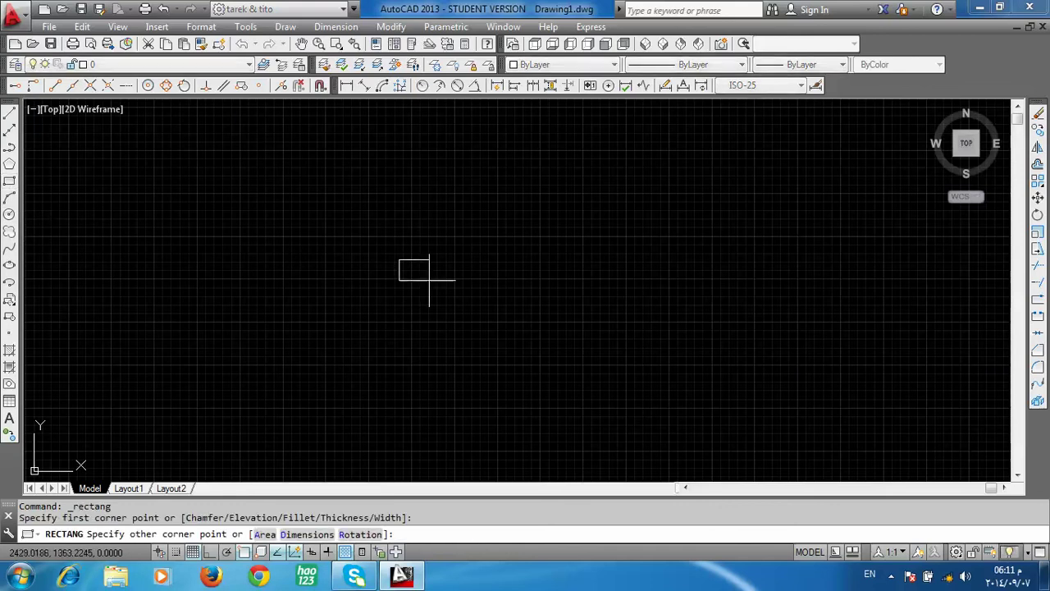
{"action": "left_click", "coordinate": [487, 304]}
Array the rectangle with ARRAYRECT into a 3-row by 4-column grid
{"action": "left_click", "coordinate": [1038, 180]}
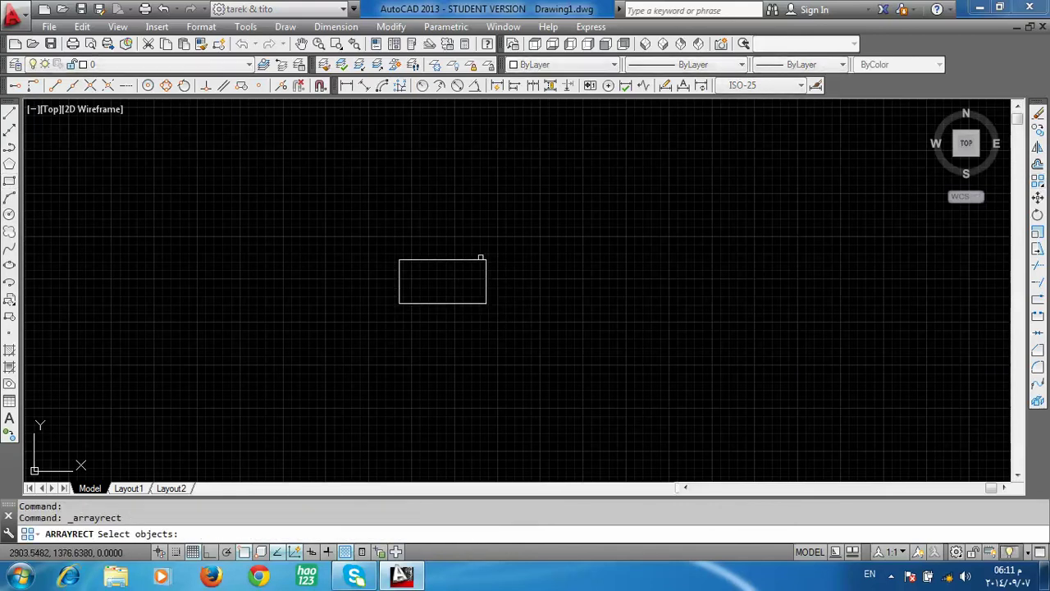
{"action": "left_click", "coordinate": [481, 259]}
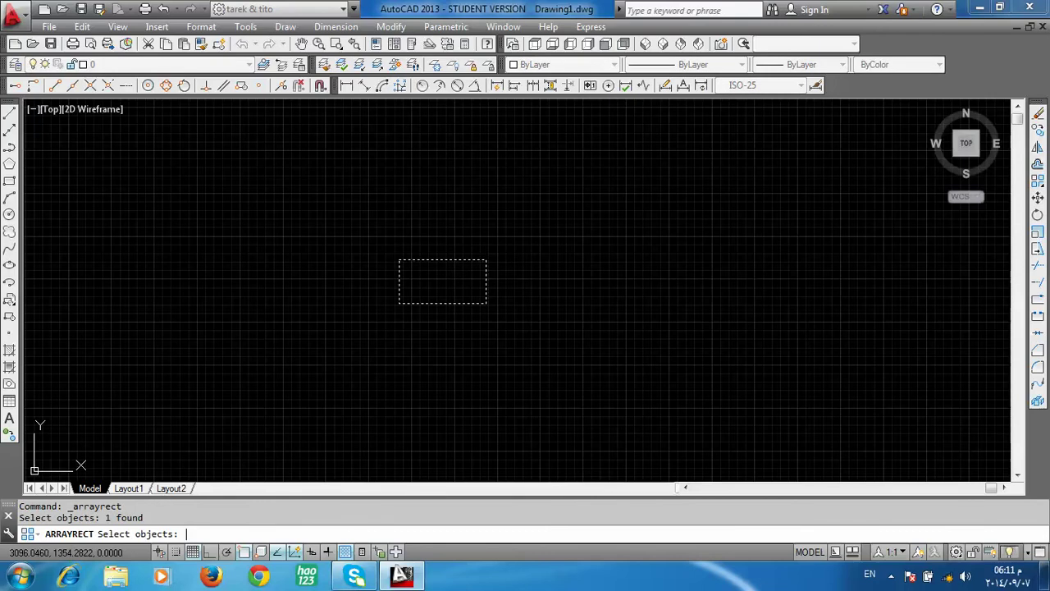
{"action": "key", "text": "Return"}
{"action": "middle_click_drag", "start_coordinate": [485, 344], "coordinate": [418, 387]}
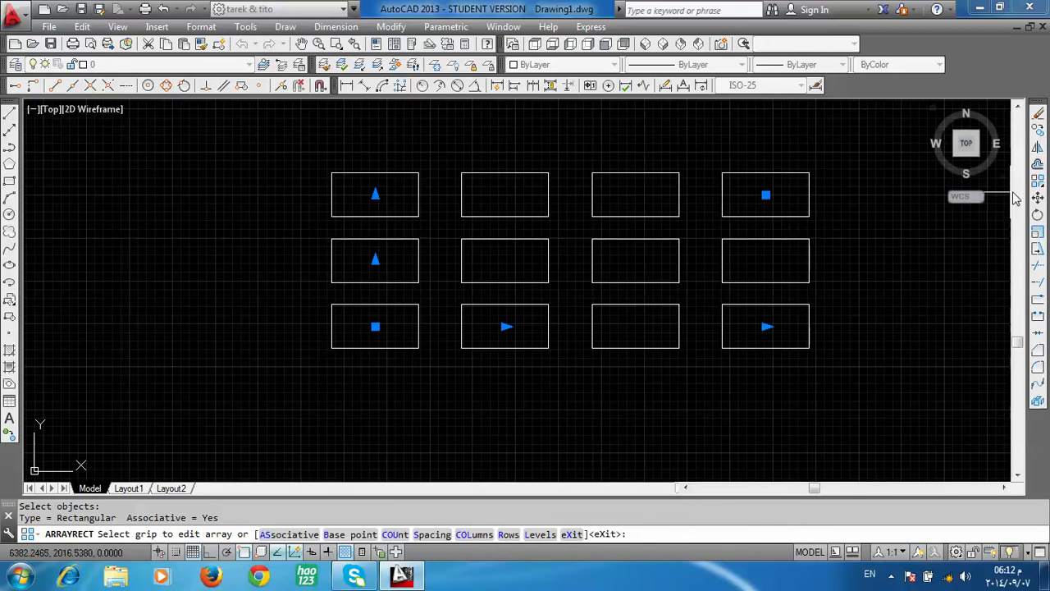
{"action": "key", "text": "Escape"}
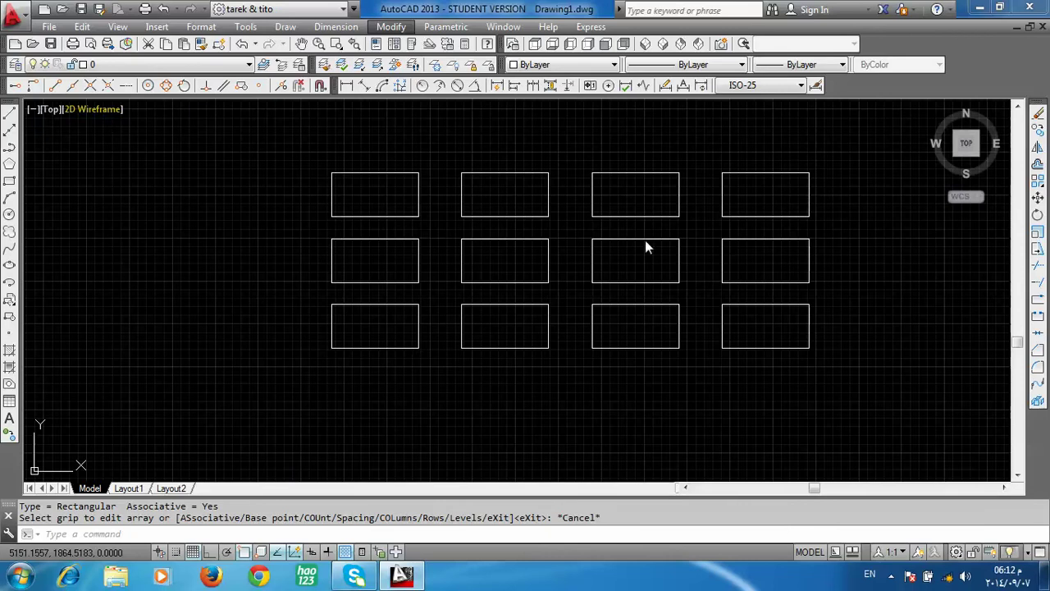
{"action": "mouse_move", "coordinate": [966, 144]}
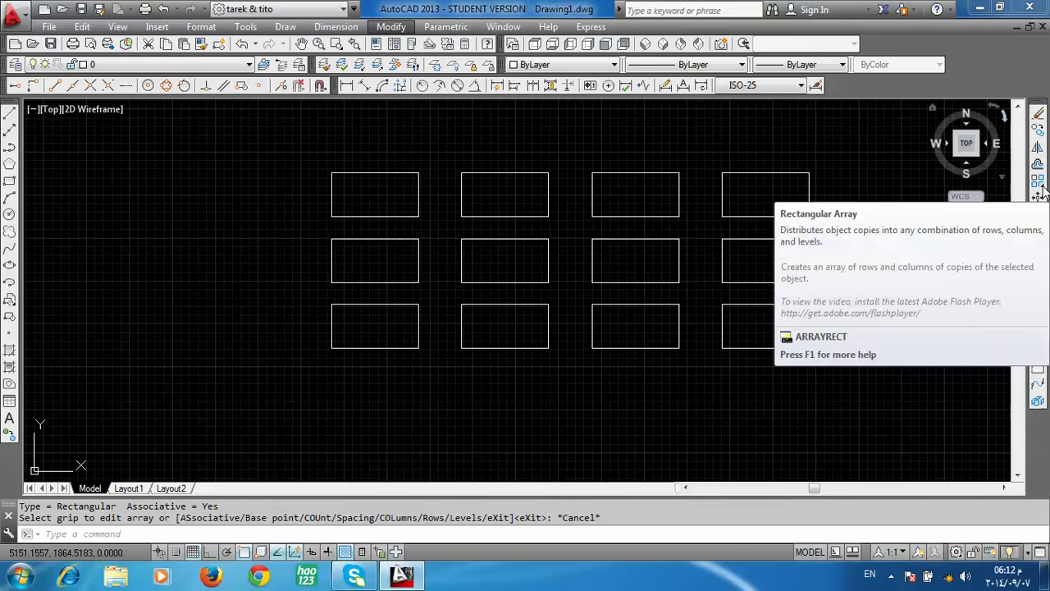
{"action": "left_click", "coordinate": [391, 26]}
{"action": "mouse_move", "coordinate": [405, 192]}
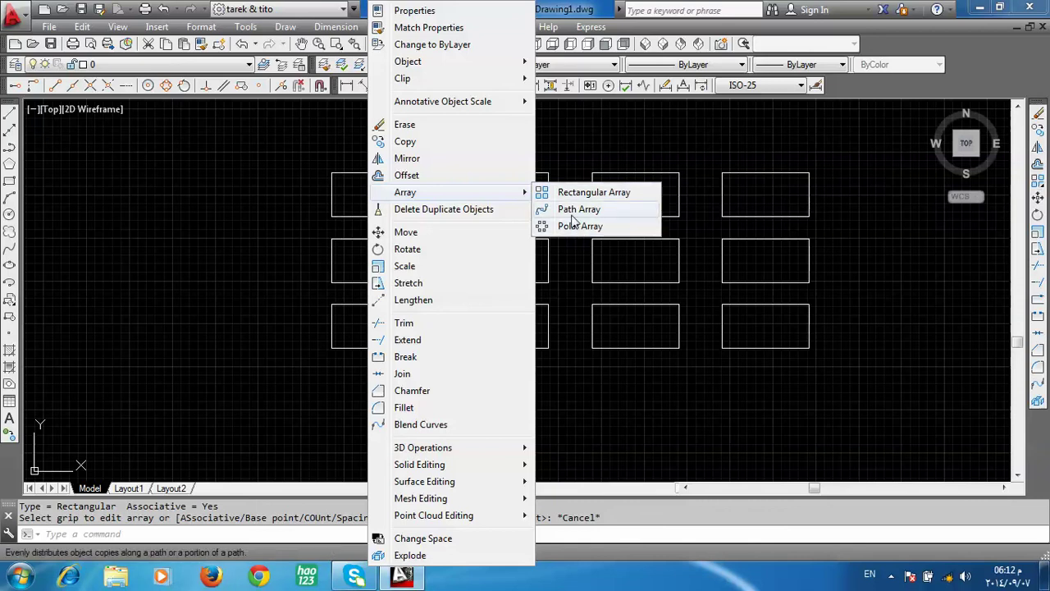
{"action": "left_click", "coordinate": [690, 125]}
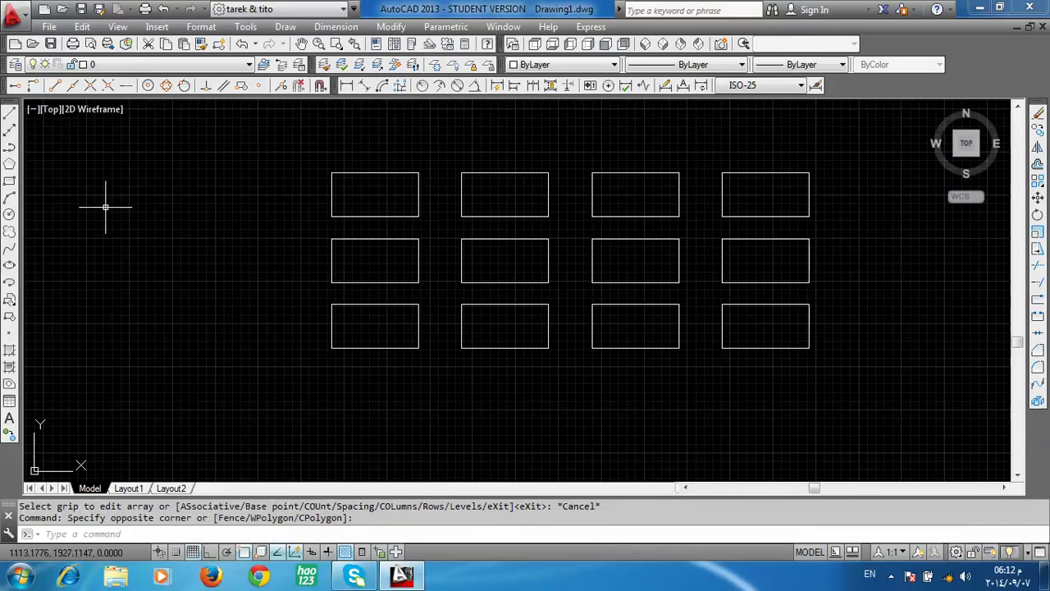
{"action": "left_click", "coordinate": [816, 156]}
Delete the rectangle array, then start and cancel a circle to leave the canvas blank
{"action": "key", "text": "Delete"}
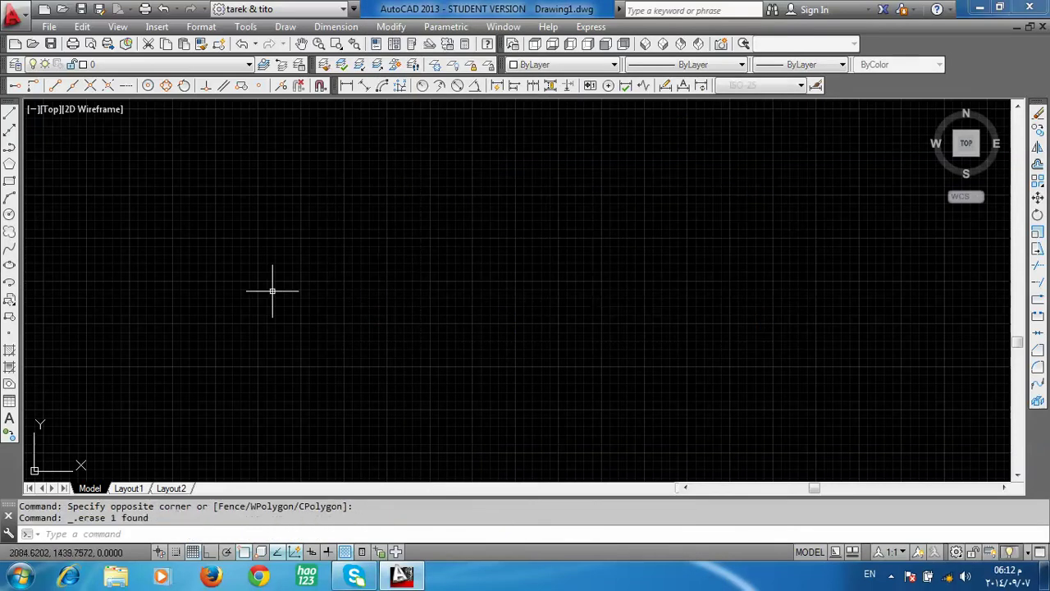
{"action": "left_click", "coordinate": [10, 215]}
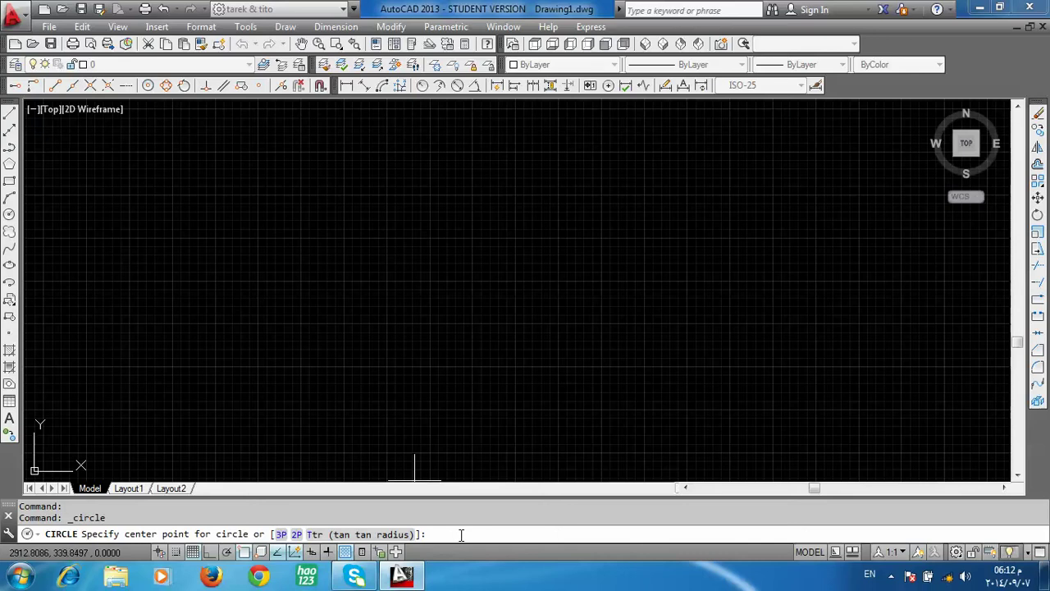
{"action": "key", "text": "Escape"}
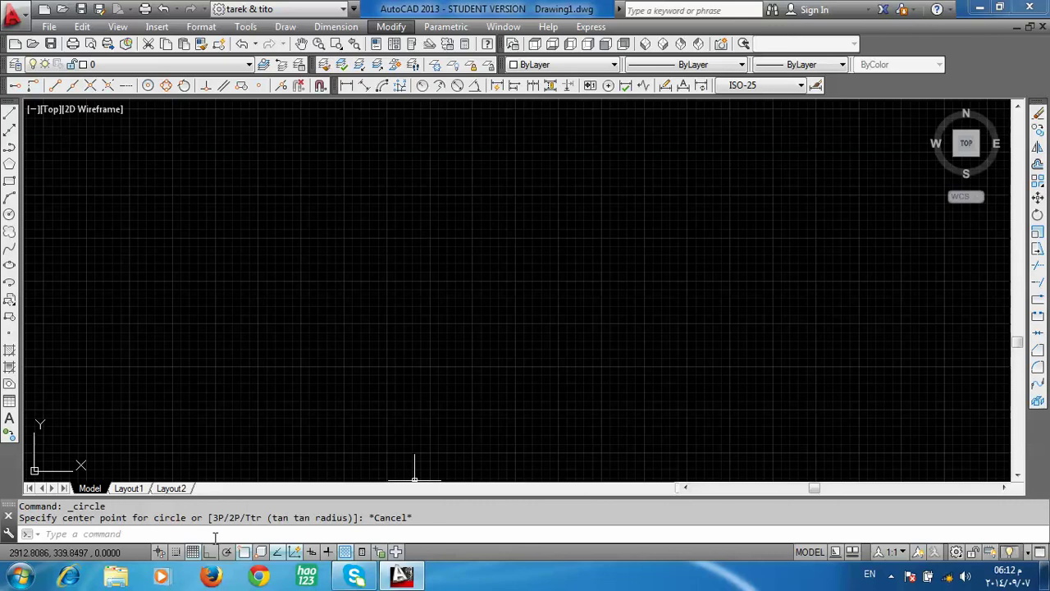
Draw a connected three-segment line chain using the L command
{"action": "left_click", "coordinate": [300, 537]}
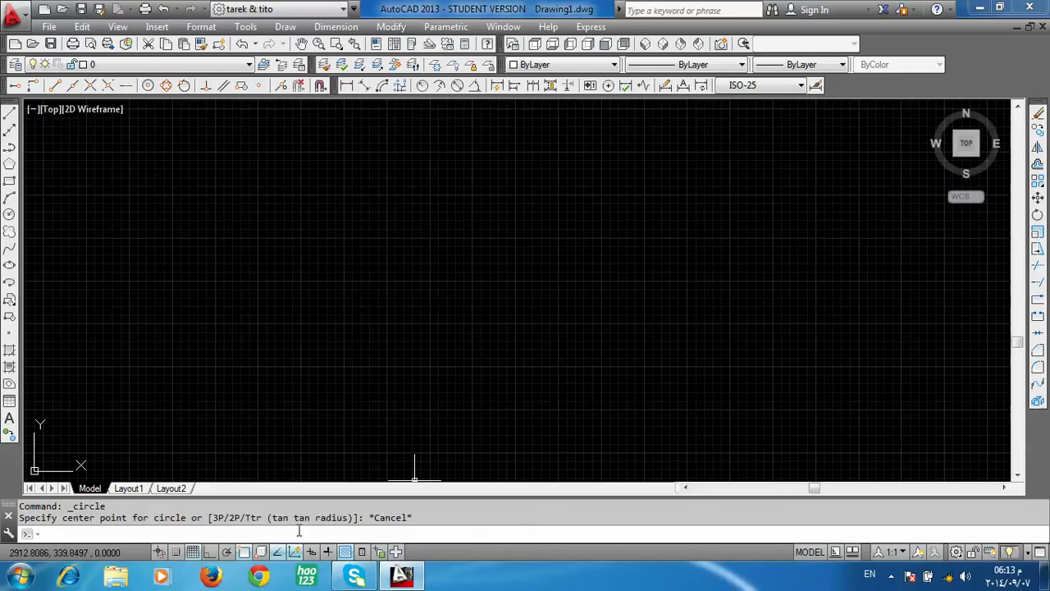
{"action": "type", "text": "l"}
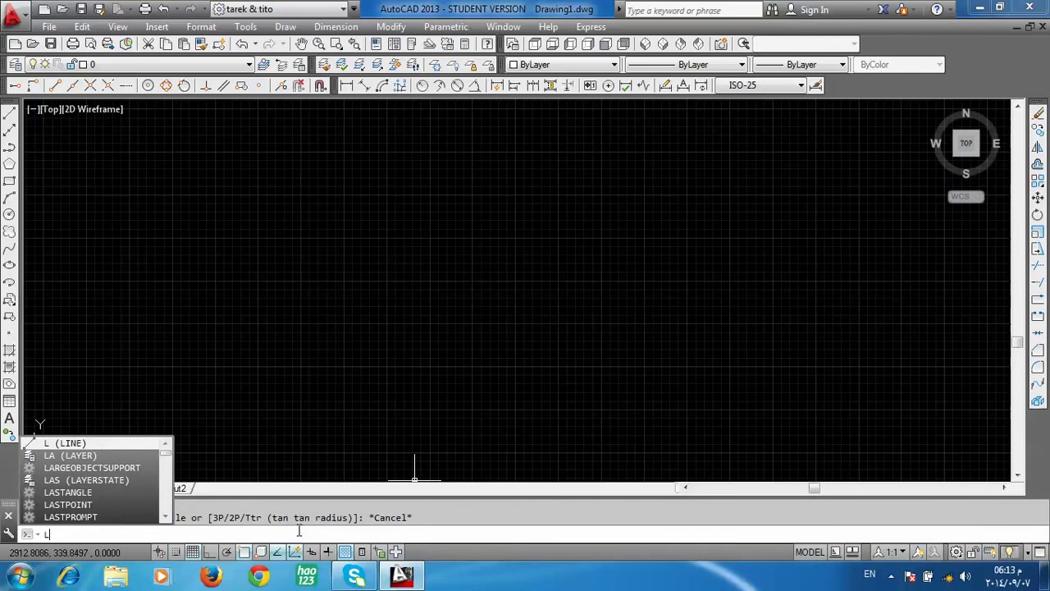
{"action": "key", "text": "Return"}
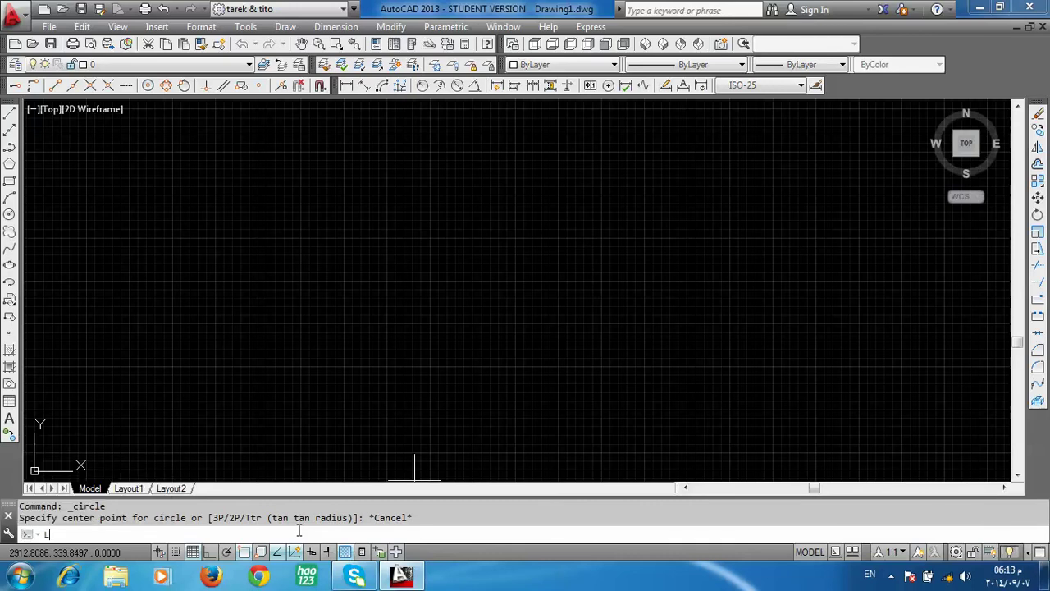
{"action": "left_click", "coordinate": [317, 290]}
{"action": "left_click", "coordinate": [683, 261]}
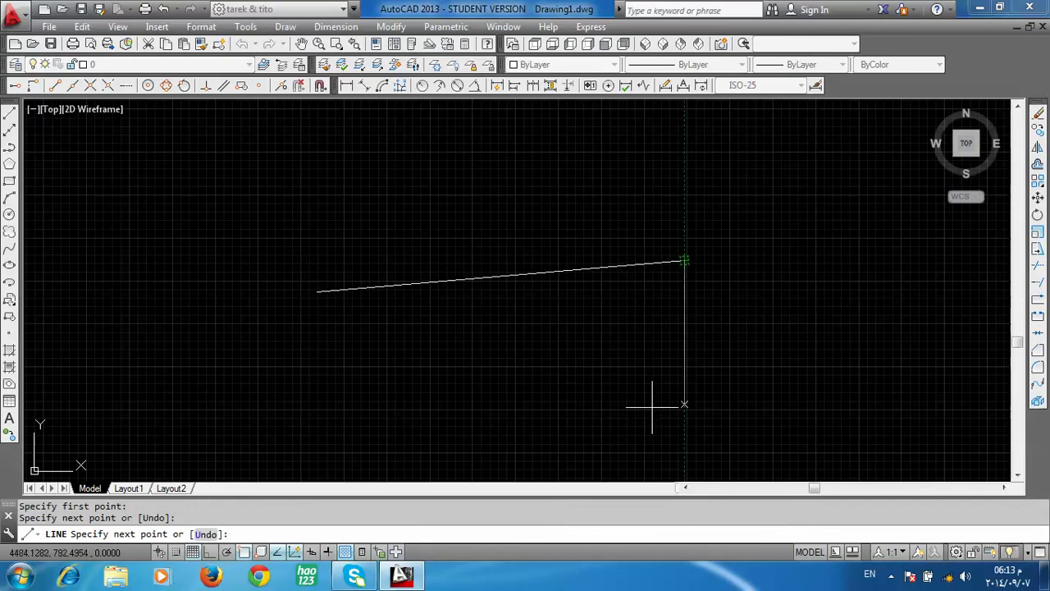
{"action": "left_click", "coordinate": [591, 383]}
{"action": "left_click", "coordinate": [364, 450]}
{"action": "key", "text": "Escape"}
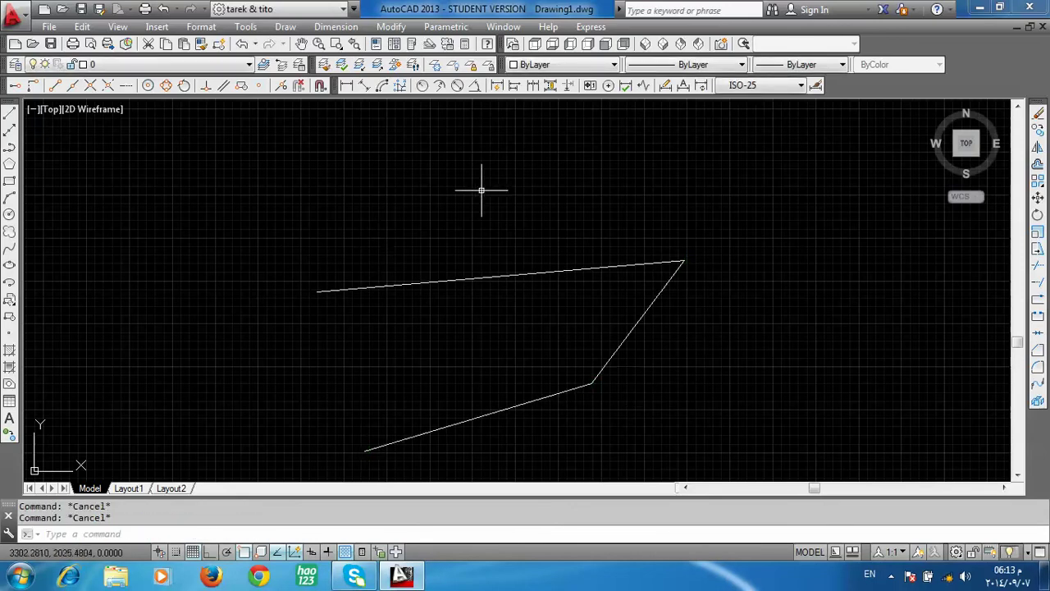
Draw a separate short horizontal line above the chain with the Line tool
{"action": "left_click", "coordinate": [9, 112]}
{"action": "left_click", "coordinate": [333, 162]}
{"action": "left_click", "coordinate": [459, 162]}
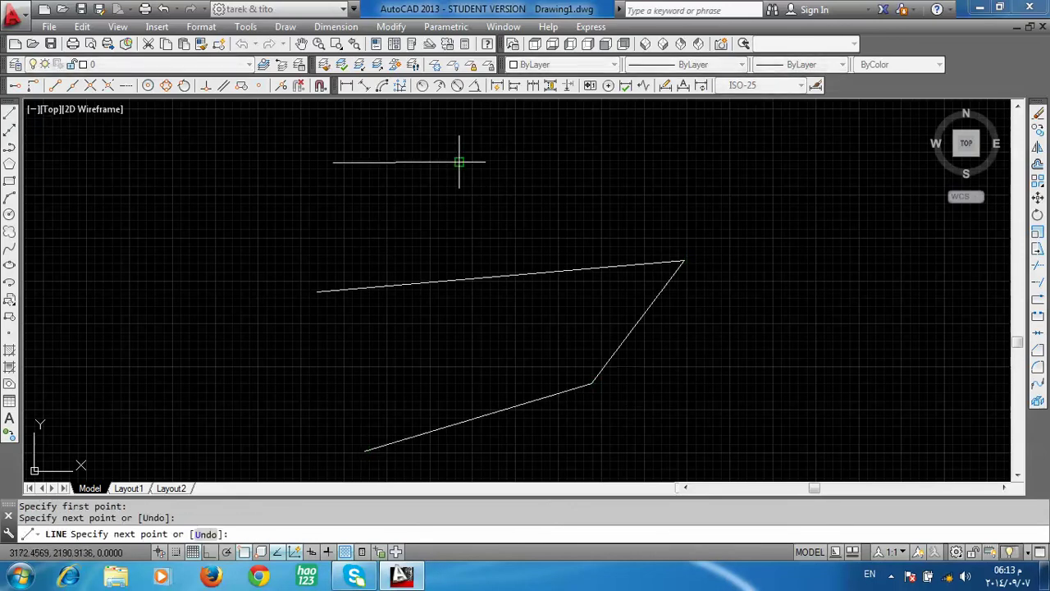
{"action": "key", "text": "Escape"}
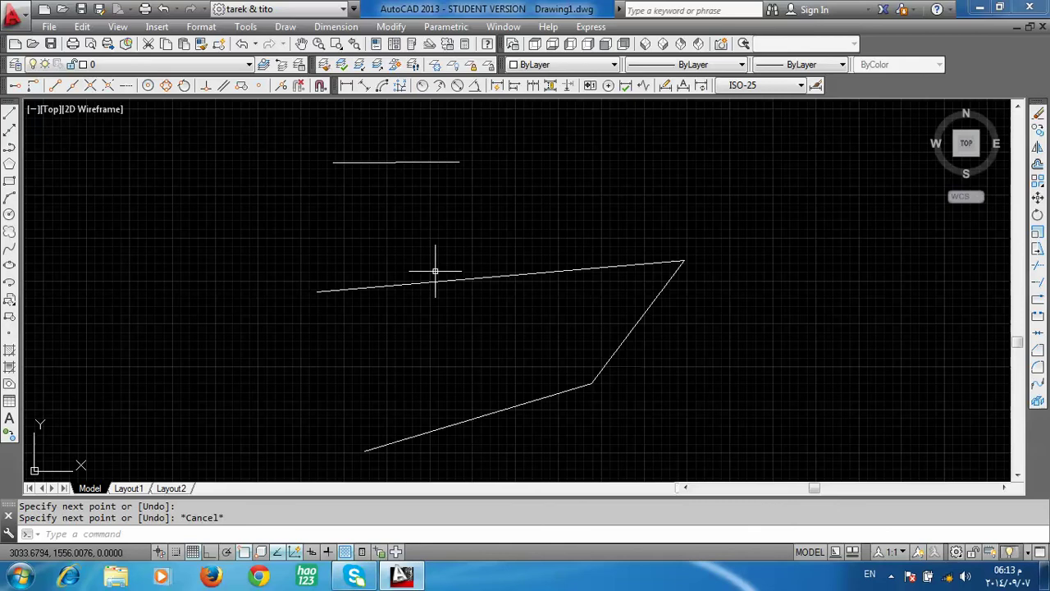
Minimize and restore AutoCAD, then bring up the Windows Start menu
{"action": "left_click", "coordinate": [977, 8]}
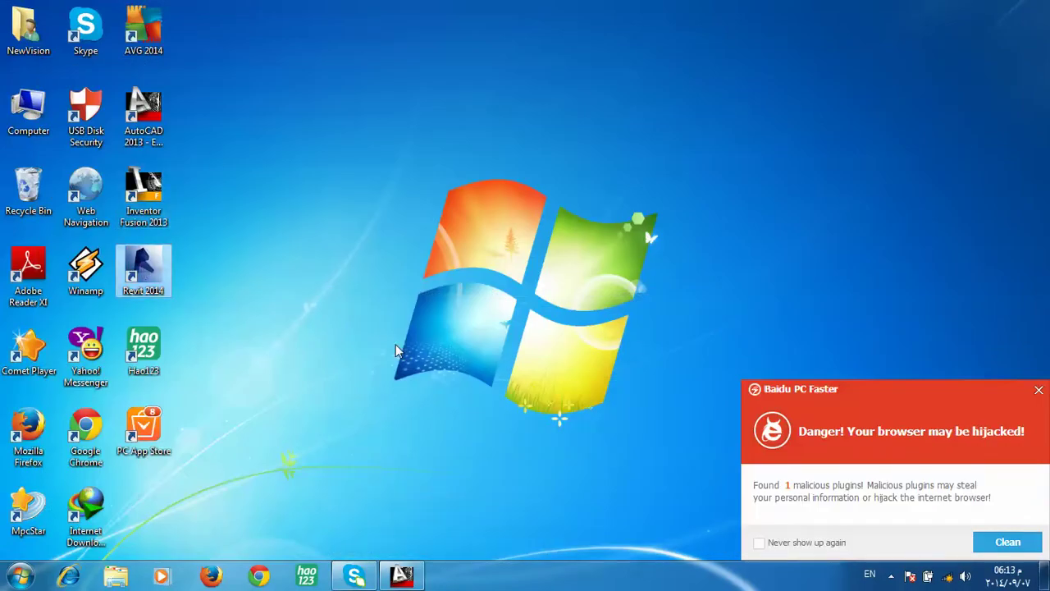
{"action": "left_click", "coordinate": [401, 576]}
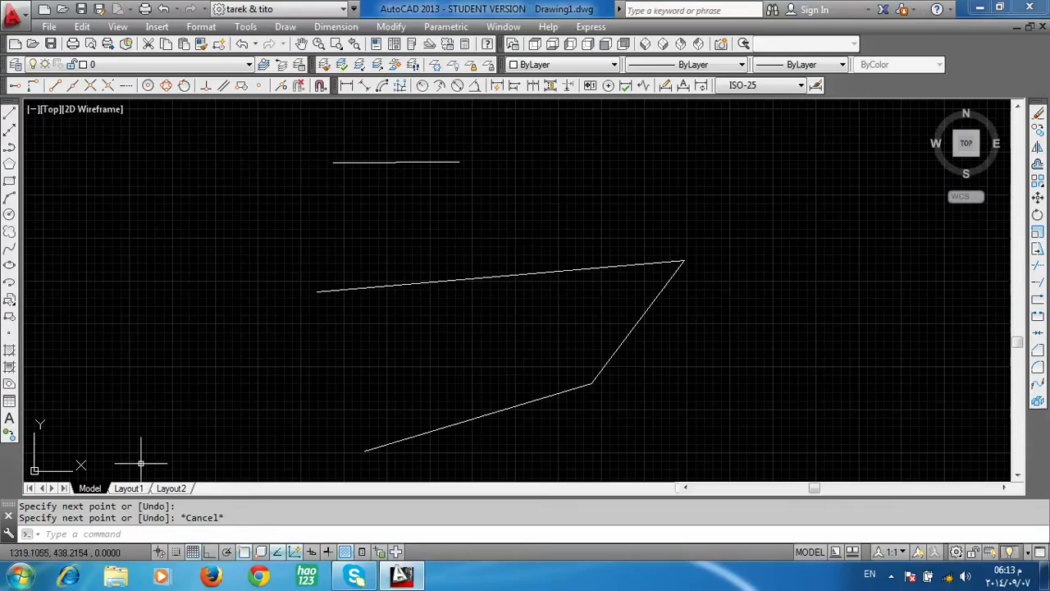
{"action": "left_click", "coordinate": [18, 576]}
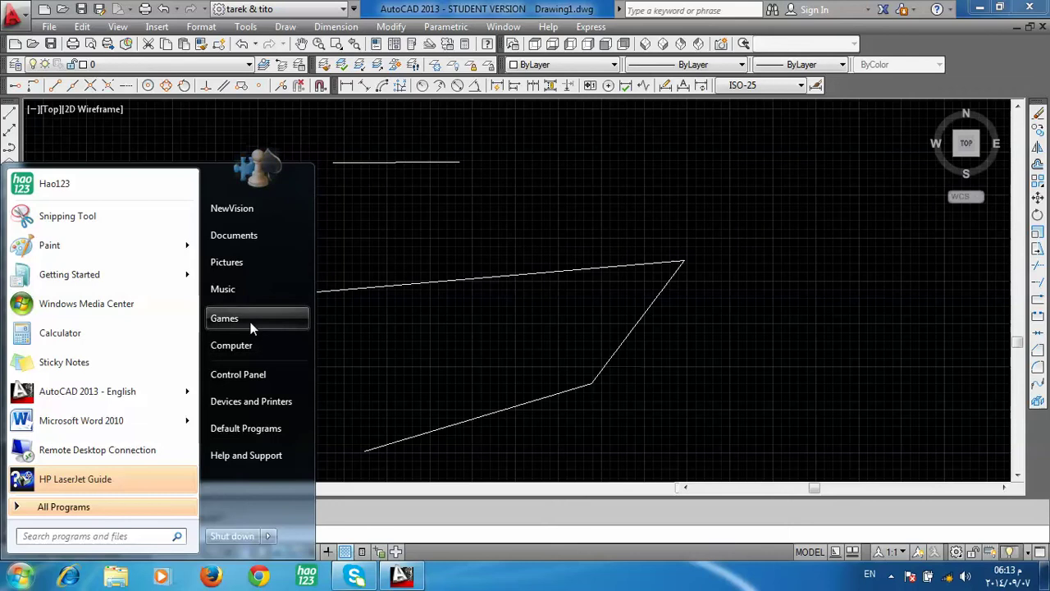
Dismiss the Start menu and show the Insert menu's block and reference options
{"action": "left_click", "coordinate": [381, 263]}
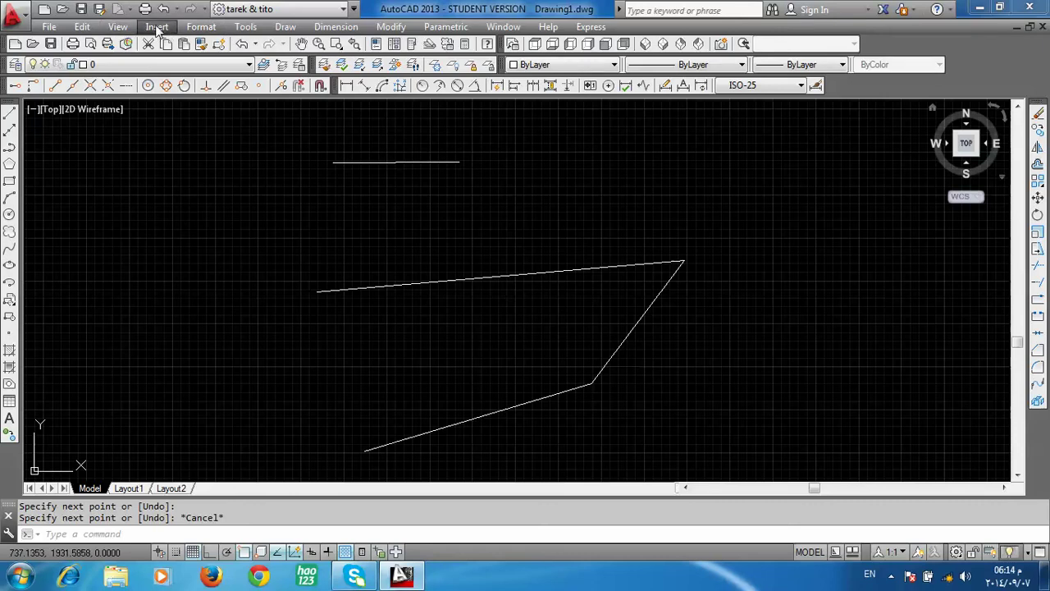
{"action": "left_click", "coordinate": [157, 28]}
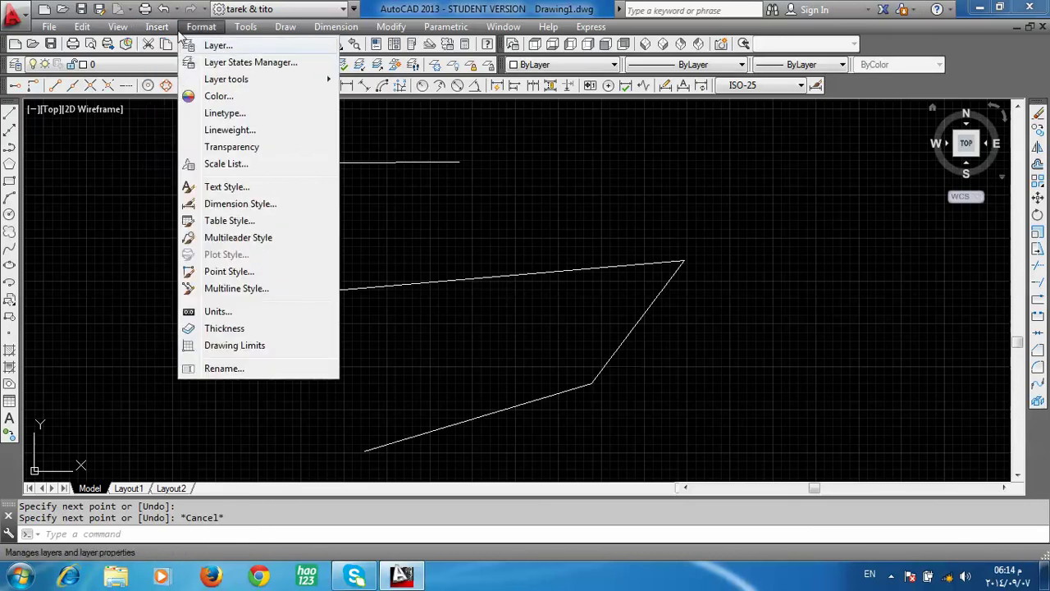
Browse the Format menu, then zoom in on the short horizontal line
{"action": "left_click", "coordinate": [201, 27]}
{"action": "left_click", "coordinate": [201, 28]}
{"action": "left_click", "coordinate": [497, 179]}
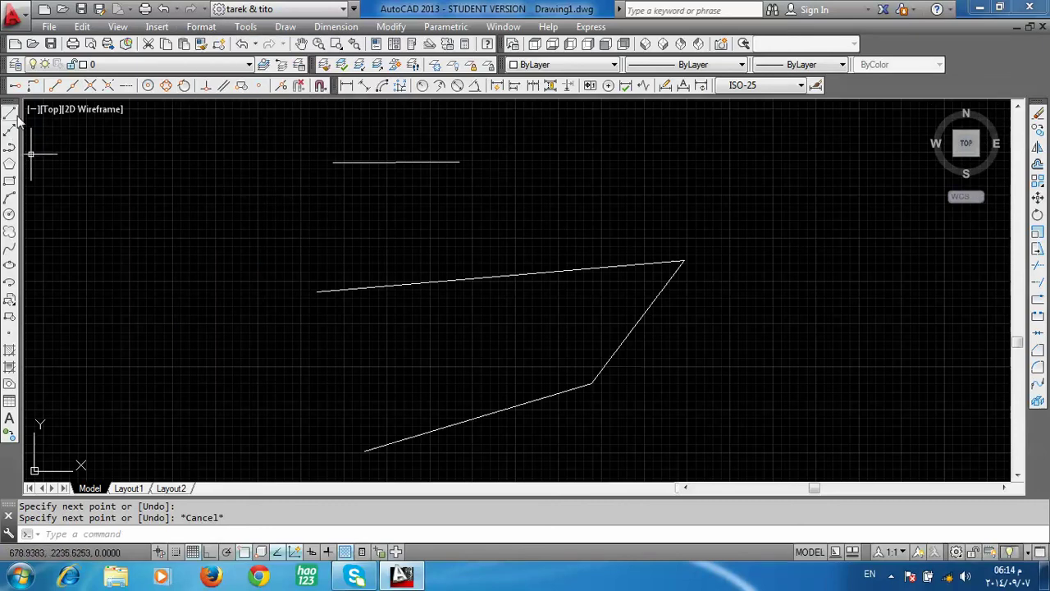
{"action": "scroll", "coordinate": [398, 152], "scroll_direction": "up", "scroll_amount": 2}
{"action": "middle_click_drag", "start_coordinate": [405, 206], "coordinate": [419, 263]}
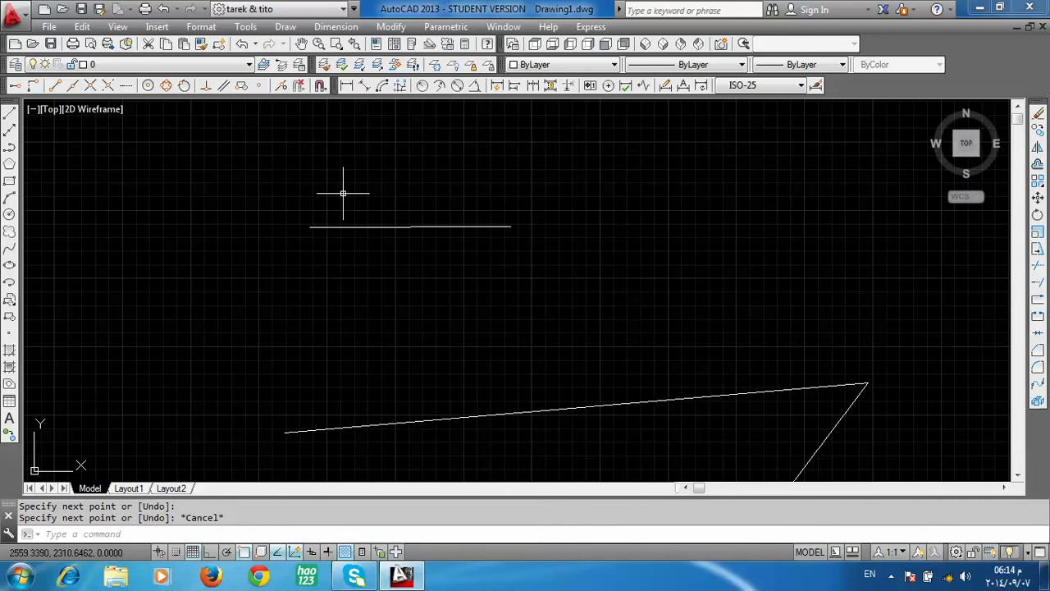
Add a 734.18 linear dimension above the short line's top edge
{"action": "left_click", "coordinate": [346, 85]}
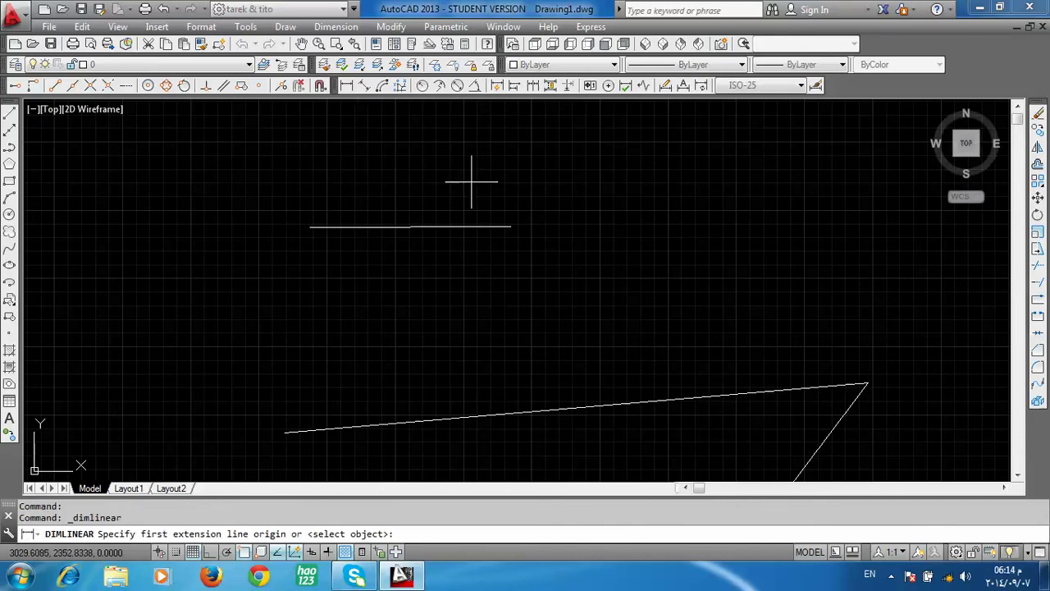
{"action": "left_click", "coordinate": [508, 221]}
{"action": "left_click", "coordinate": [311, 228]}
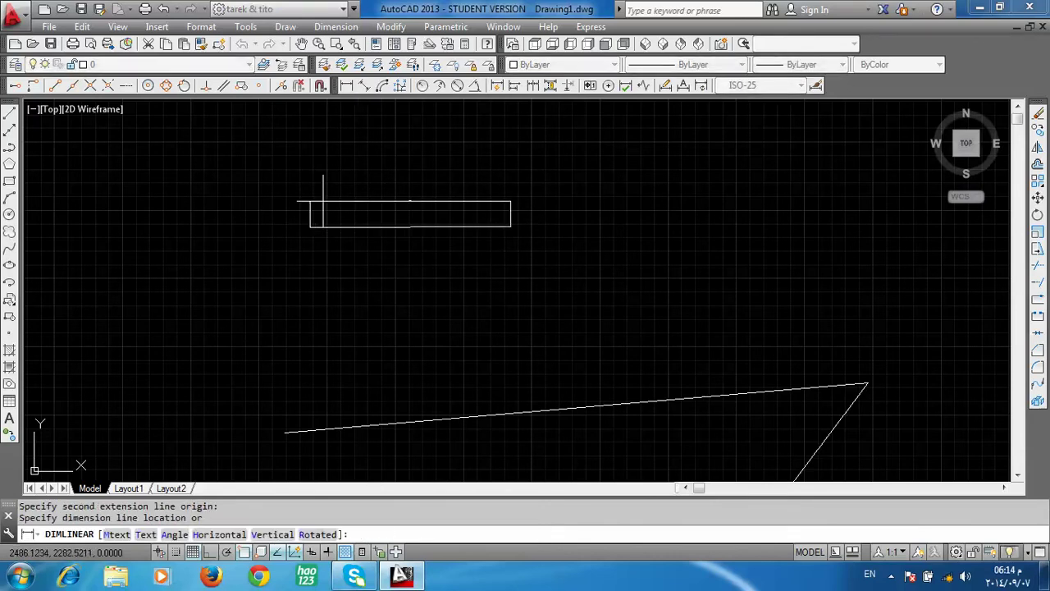
{"action": "left_click", "coordinate": [323, 202]}
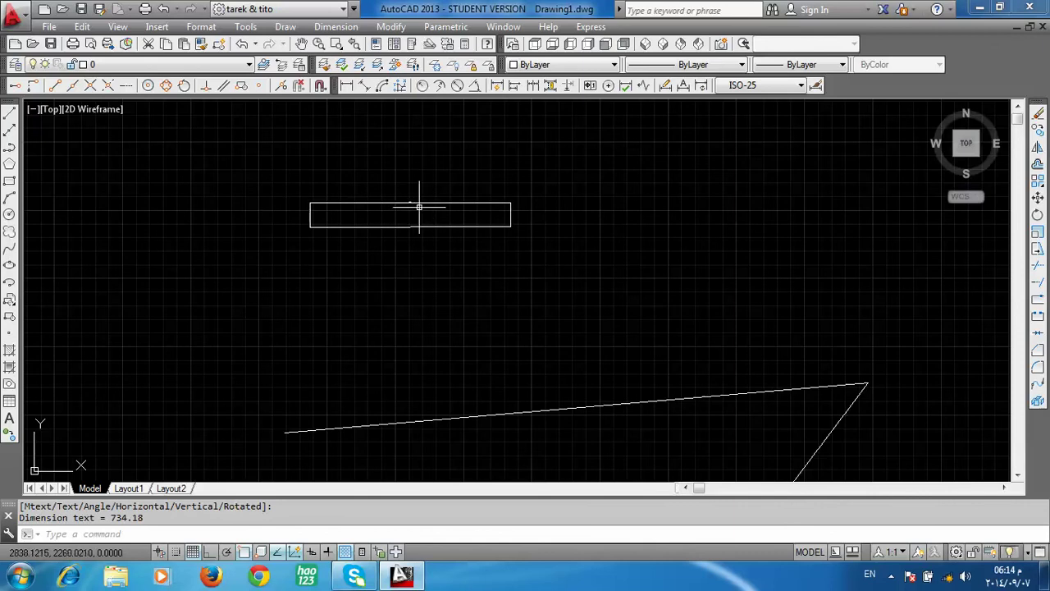
Zoom and pan to recentre the dimensioned line, then open the Format menu
{"action": "scroll", "coordinate": [414, 205], "scroll_direction": "up", "scroll_amount": 2}
{"action": "scroll", "coordinate": [405, 201], "scroll_direction": "up", "scroll_amount": 2}
{"action": "scroll", "coordinate": [403, 183], "scroll_direction": "down", "scroll_amount": 3}
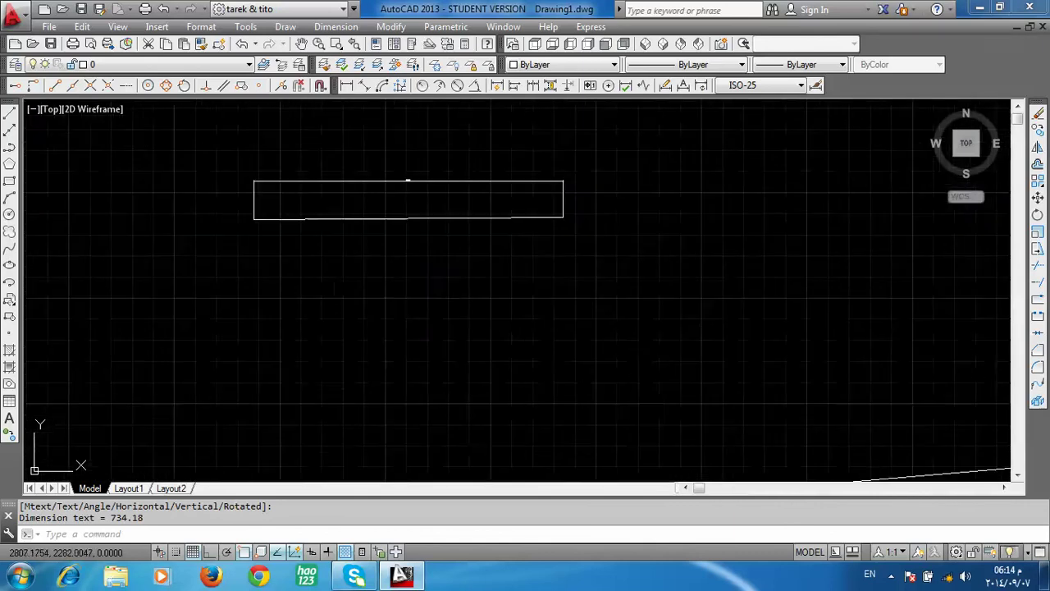
{"action": "scroll", "coordinate": [409, 177], "scroll_direction": "down", "scroll_amount": 4}
{"action": "scroll", "coordinate": [410, 177], "scroll_direction": "down", "scroll_amount": 2}
{"action": "scroll", "coordinate": [410, 181], "scroll_direction": "up", "scroll_amount": 5}
{"action": "scroll", "coordinate": [408, 183], "scroll_direction": "up", "scroll_amount": 5}
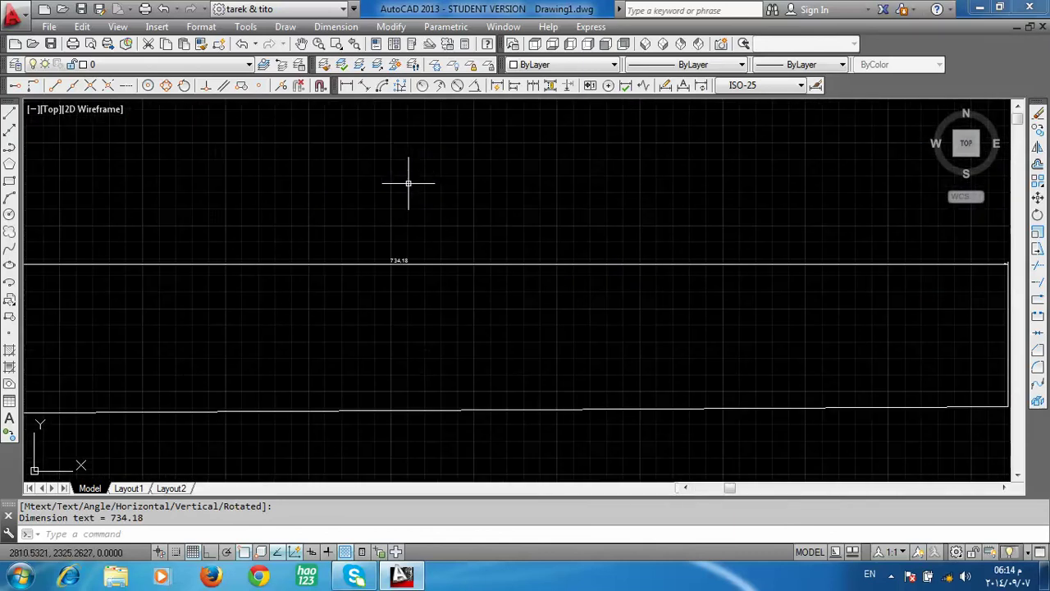
{"action": "scroll", "coordinate": [394, 241], "scroll_direction": "up", "scroll_amount": 5}
{"action": "scroll", "coordinate": [434, 206], "scroll_direction": "down", "scroll_amount": 8}
{"action": "scroll", "coordinate": [446, 235], "scroll_direction": "down", "scroll_amount": 6}
{"action": "middle_click_drag", "start_coordinate": [446, 235], "coordinate": [520, 283]}
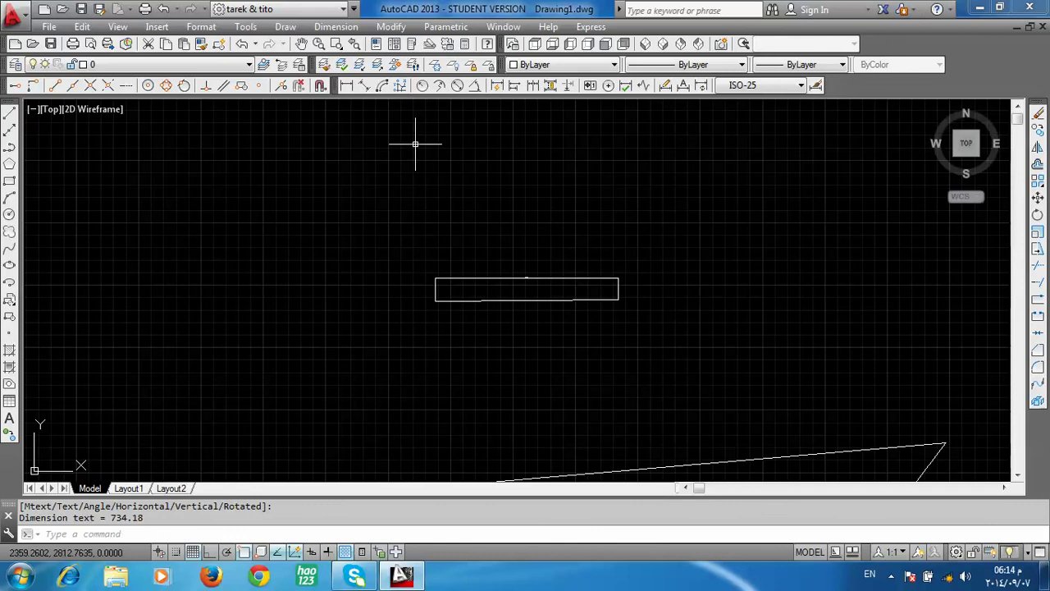
{"action": "left_click", "coordinate": [203, 28]}
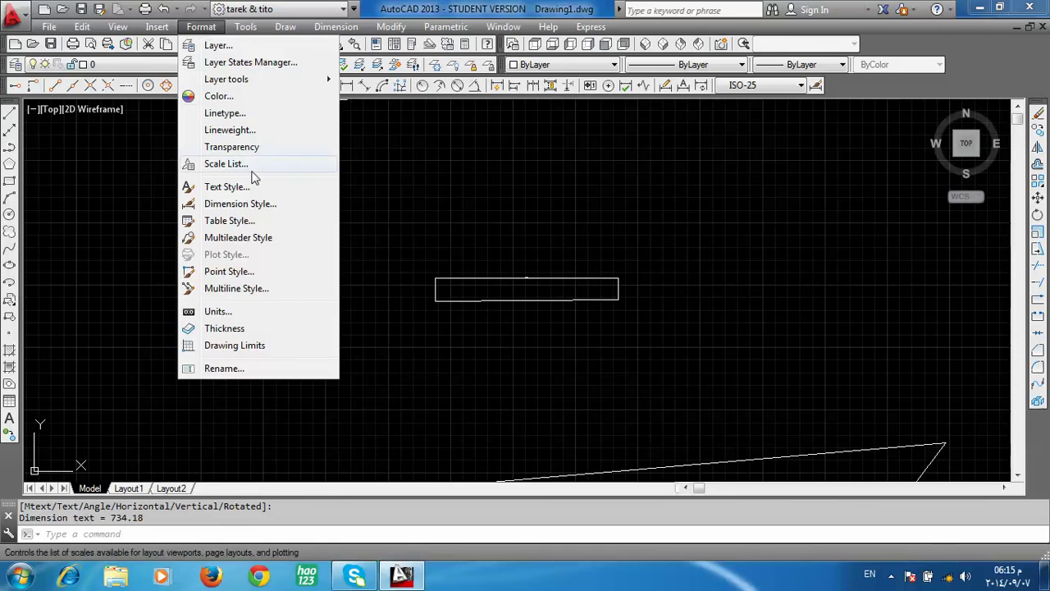
Modify the ISO-25 dimension style's Text height from 2.5 to 15 and close the manager
{"action": "left_click", "coordinate": [246, 206]}
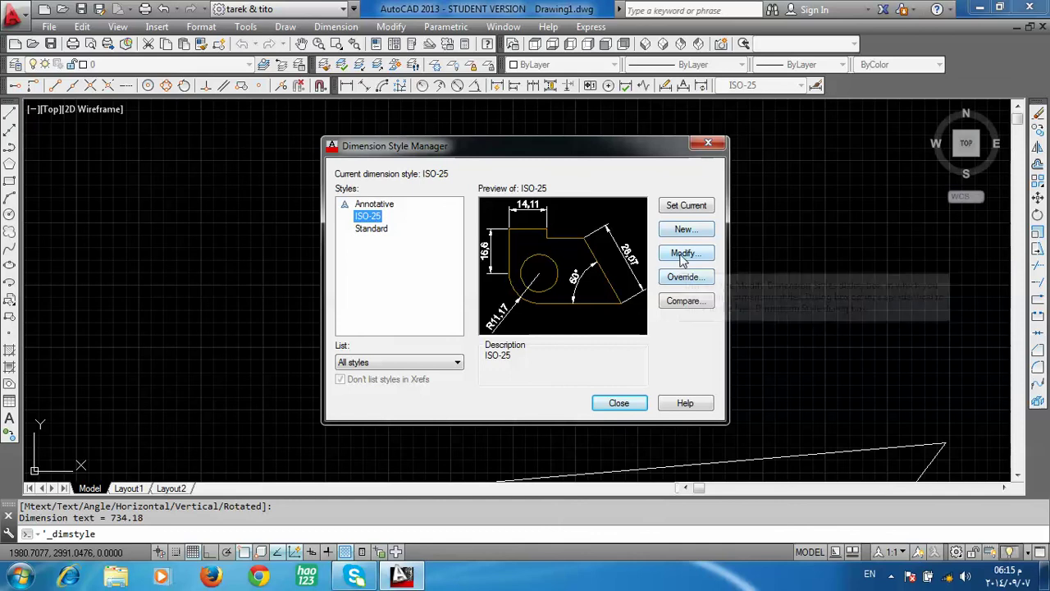
{"action": "left_click", "coordinate": [682, 254]}
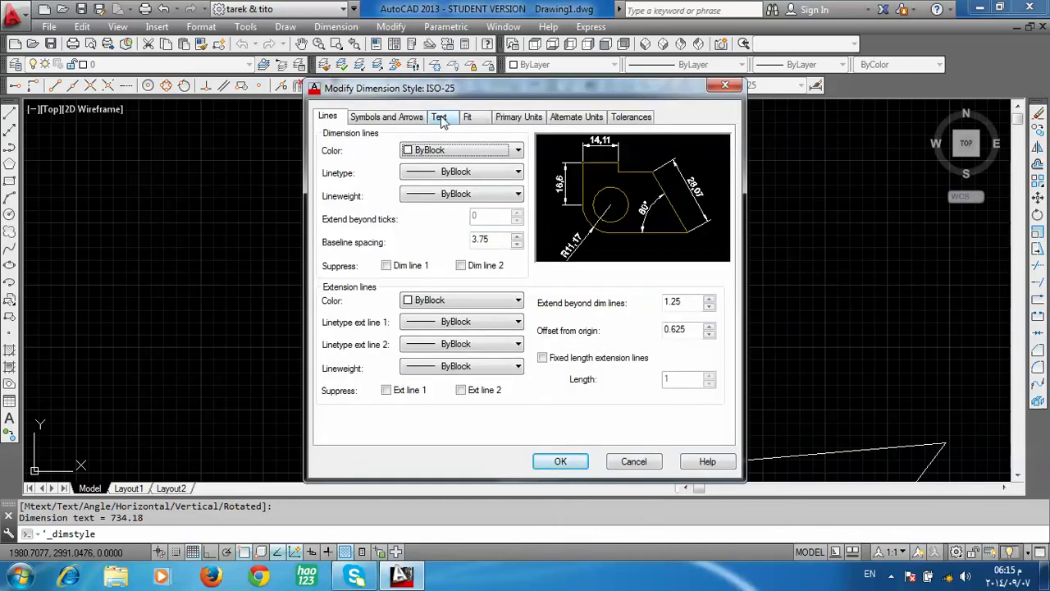
{"action": "left_click", "coordinate": [440, 119]}
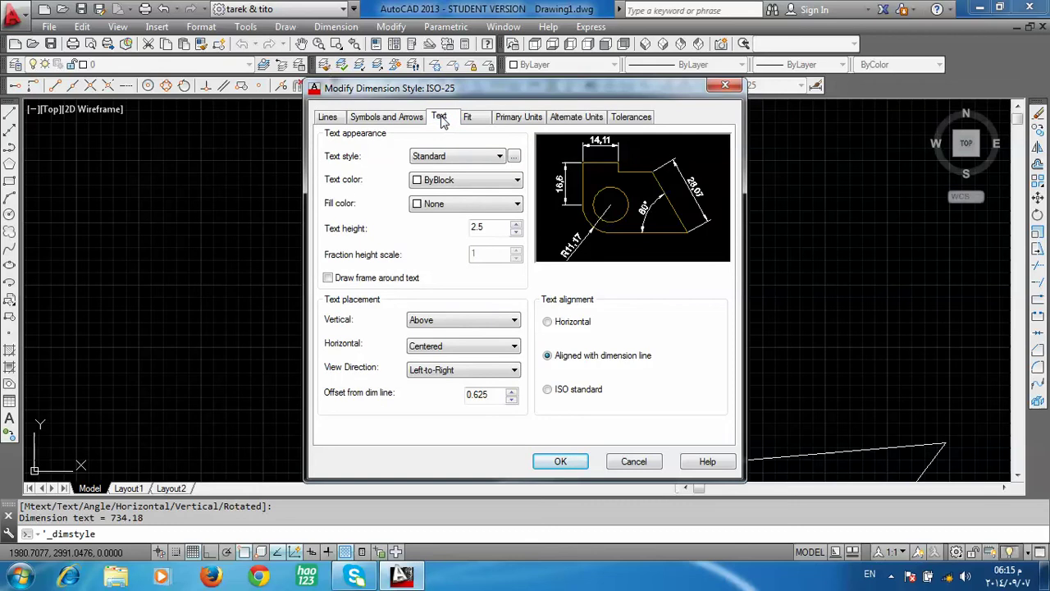
{"action": "left_click", "coordinate": [486, 225]}
{"action": "left_click", "coordinate": [486, 226]}
{"action": "double_click", "coordinate": [487, 226]}
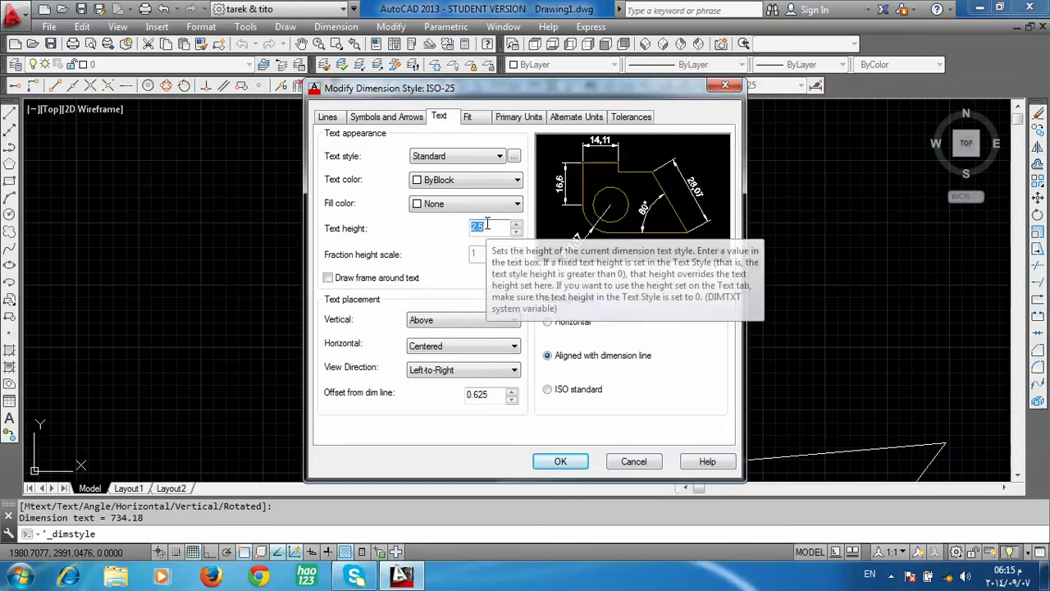
{"action": "type", "text": "1"}
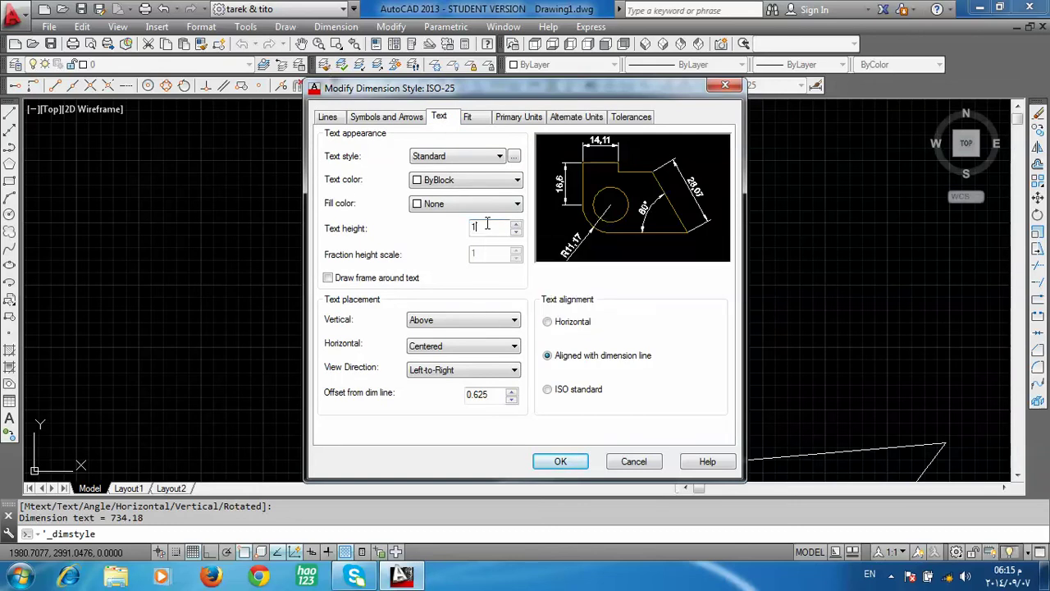
{"action": "type", "text": "5"}
{"action": "left_click", "coordinate": [567, 461]}
{"action": "left_click", "coordinate": [604, 398]}
{"action": "scroll", "coordinate": [550, 274], "scroll_direction": "down", "scroll_amount": 2}
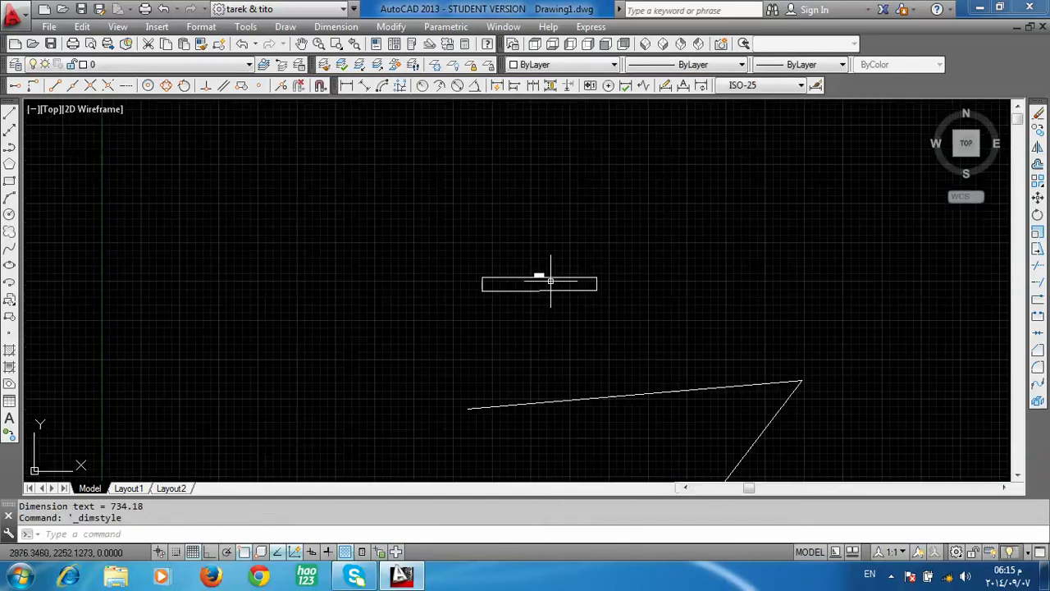
{"action": "scroll", "coordinate": [547, 274], "scroll_direction": "up", "scroll_amount": 2}
{"action": "scroll", "coordinate": [555, 213], "scroll_direction": "up", "scroll_amount": 2}
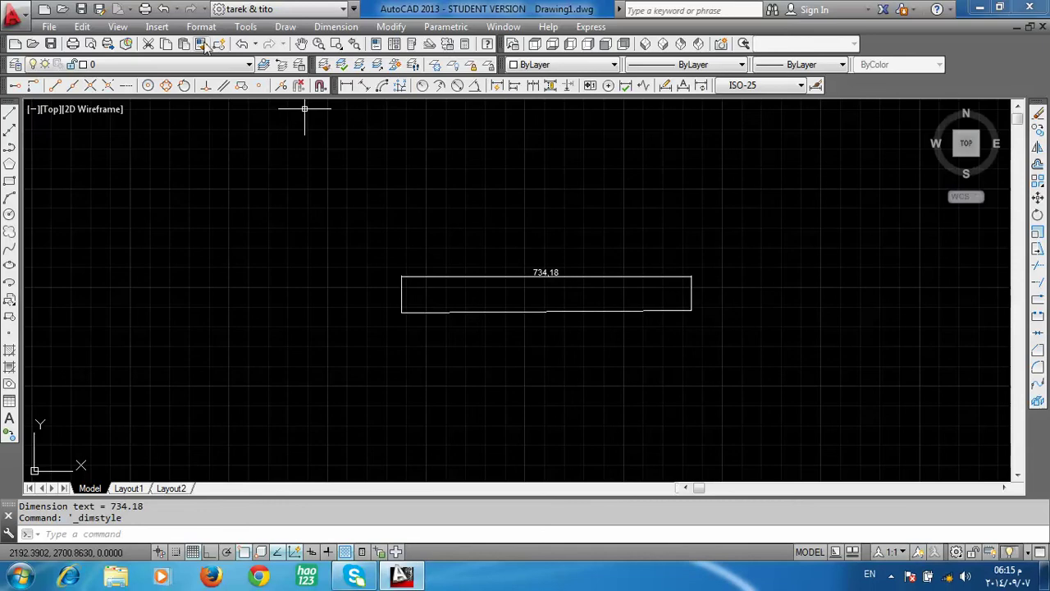
Change the ISO-25 dimension style's text height from 15 to 50
{"action": "left_click", "coordinate": [201, 26]}
{"action": "left_click", "coordinate": [263, 204]}
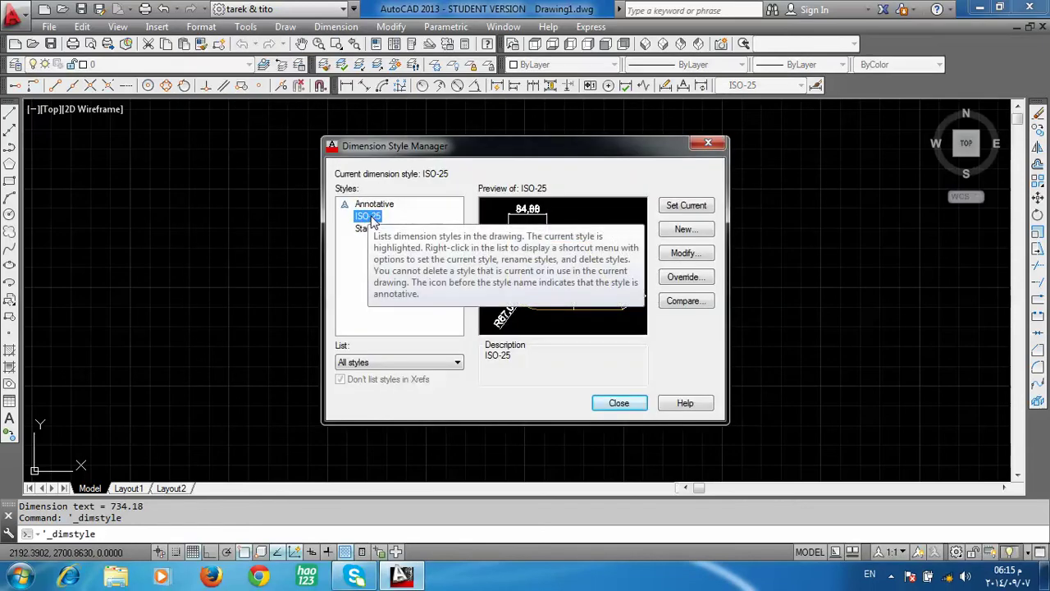
{"action": "left_click", "coordinate": [663, 254]}
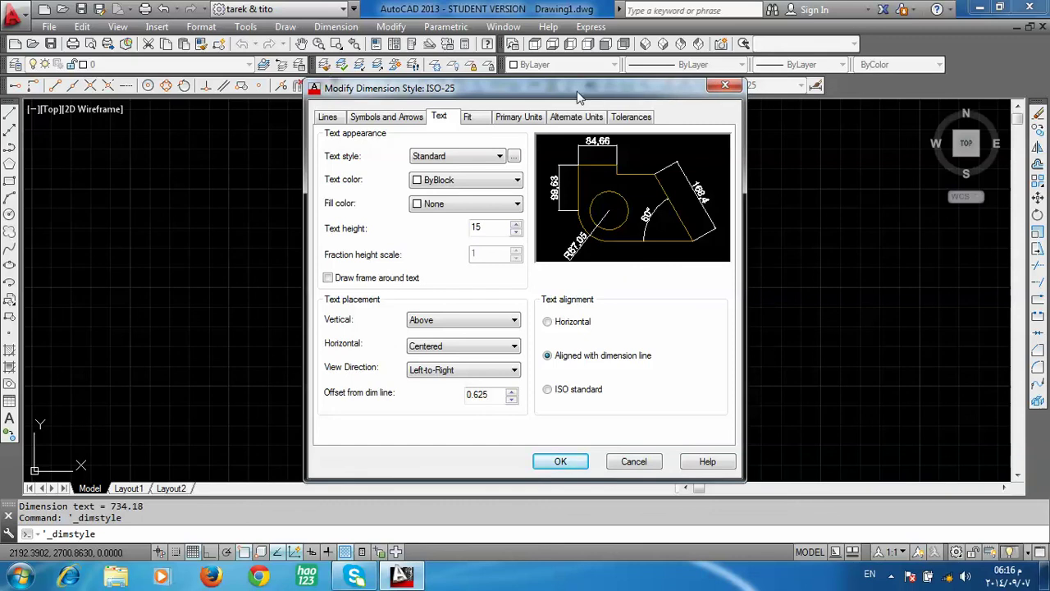
{"action": "double_click", "coordinate": [496, 230]}
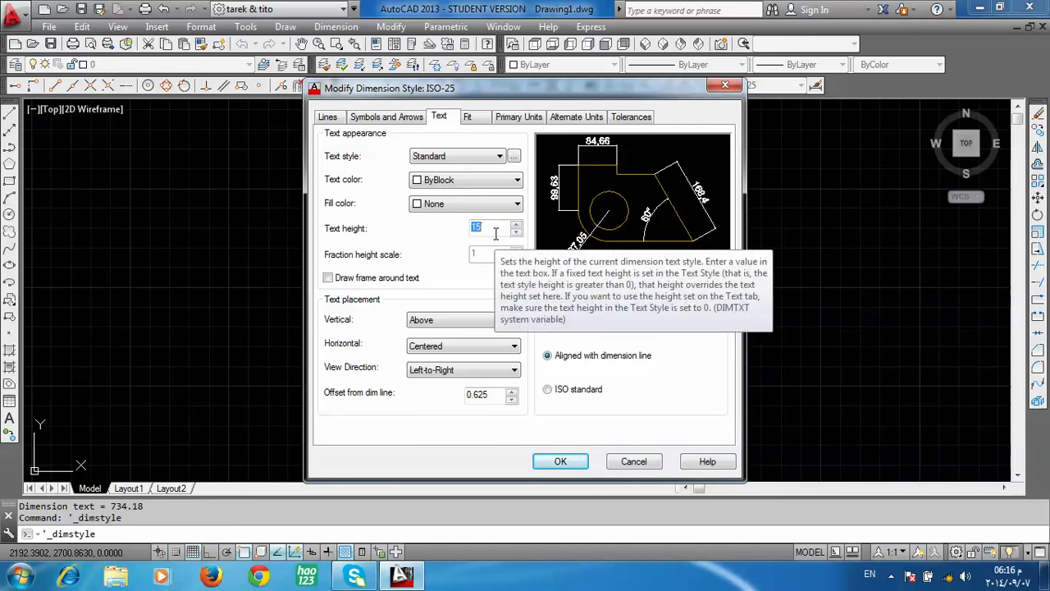
{"action": "type", "text": "50"}
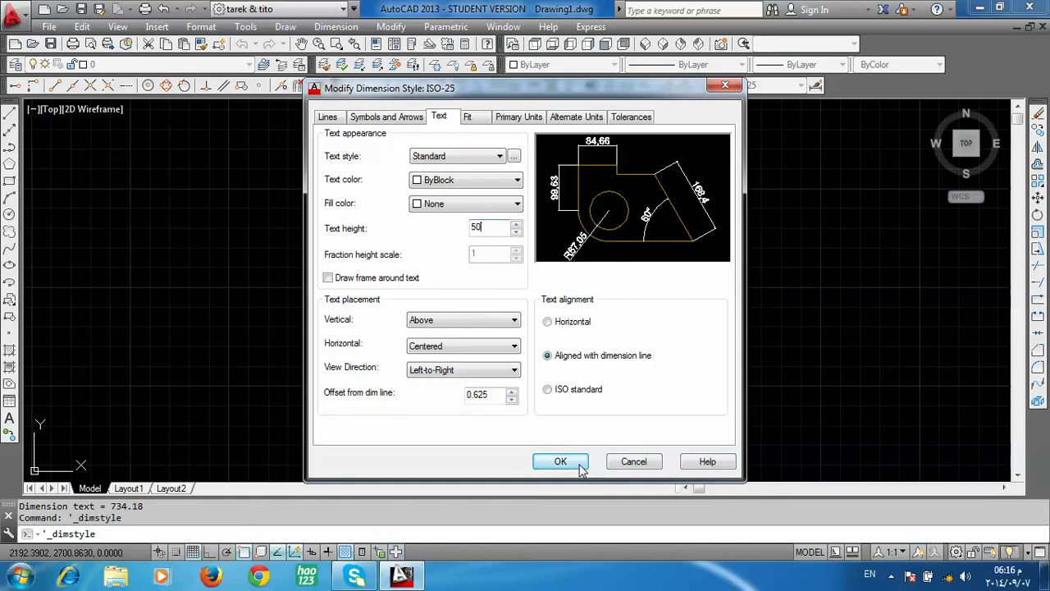
{"action": "left_click", "coordinate": [560, 462]}
{"action": "left_click", "coordinate": [619, 403]}
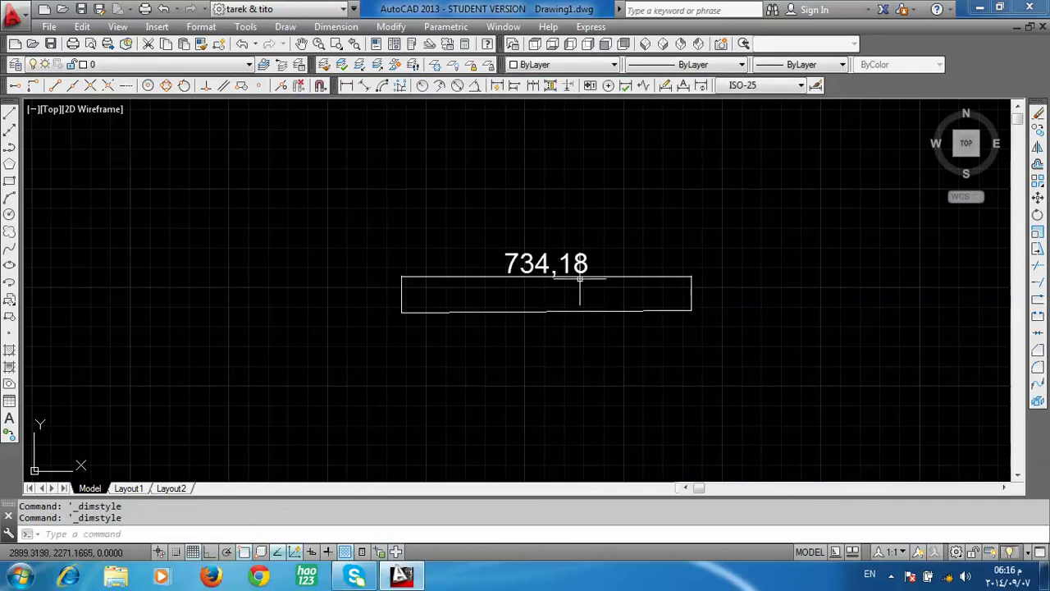
Crossing-select the line and its 734.18 dimension and delete them
{"action": "left_click", "coordinate": [551, 267]}
{"action": "scroll", "coordinate": [557, 269], "scroll_direction": "up", "scroll_amount": 4}
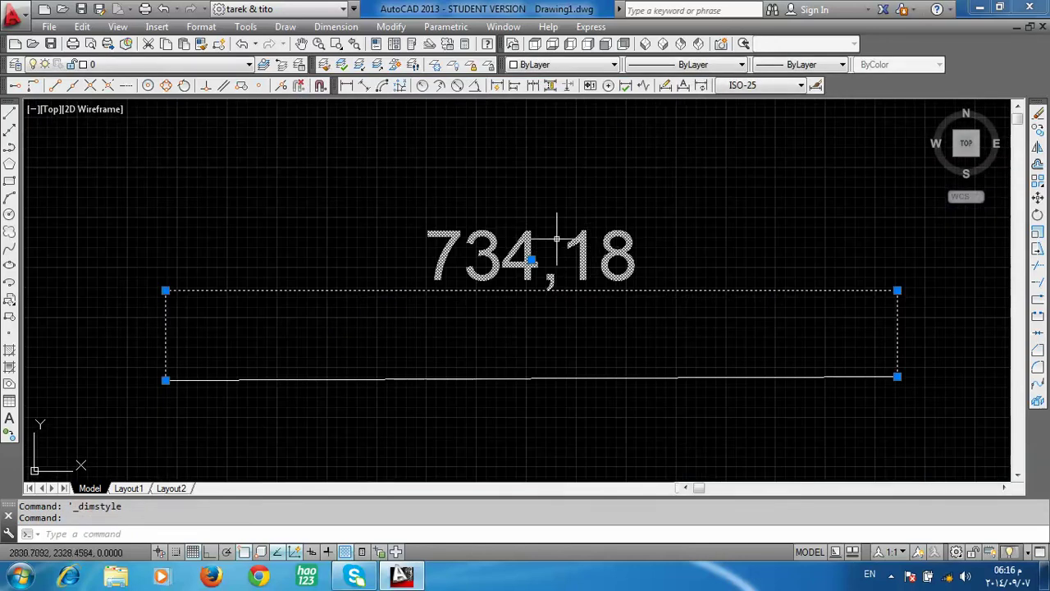
{"action": "scroll", "coordinate": [868, 304], "scroll_direction": "up", "scroll_amount": 3}
{"action": "scroll", "coordinate": [876, 251], "scroll_direction": "up", "scroll_amount": 3}
{"action": "scroll", "coordinate": [759, 310], "scroll_direction": "up", "scroll_amount": 2}
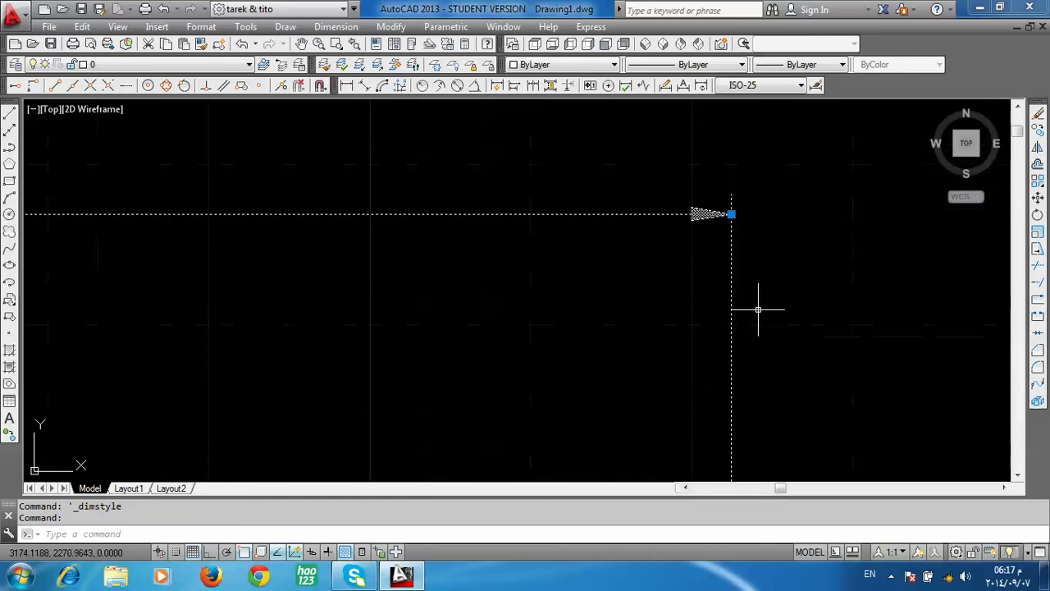
{"action": "scroll", "coordinate": [729, 215], "scroll_direction": "down", "scroll_amount": 2}
{"action": "scroll", "coordinate": [738, 310], "scroll_direction": "down", "scroll_amount": 8}
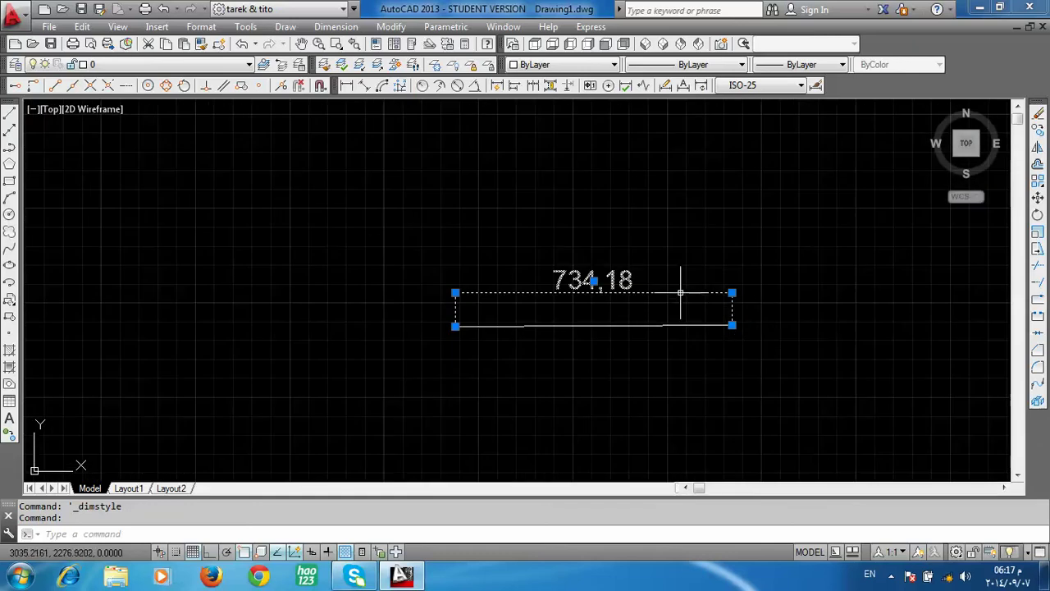
{"action": "key", "text": "Escape"}
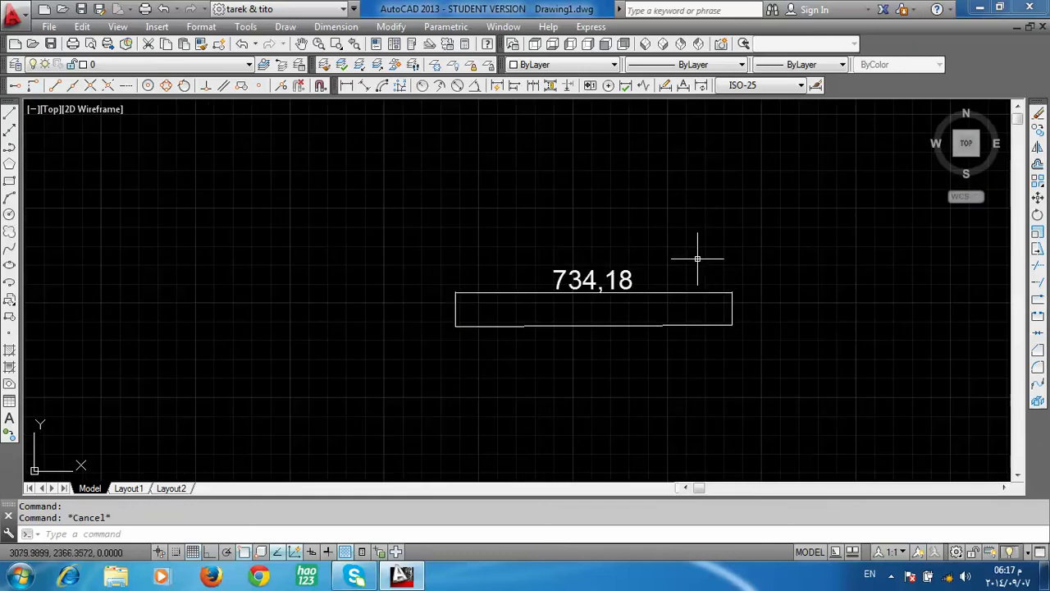
{"action": "left_click", "coordinate": [745, 254]}
{"action": "left_click", "coordinate": [620, 379]}
{"action": "key", "text": "Delete"}
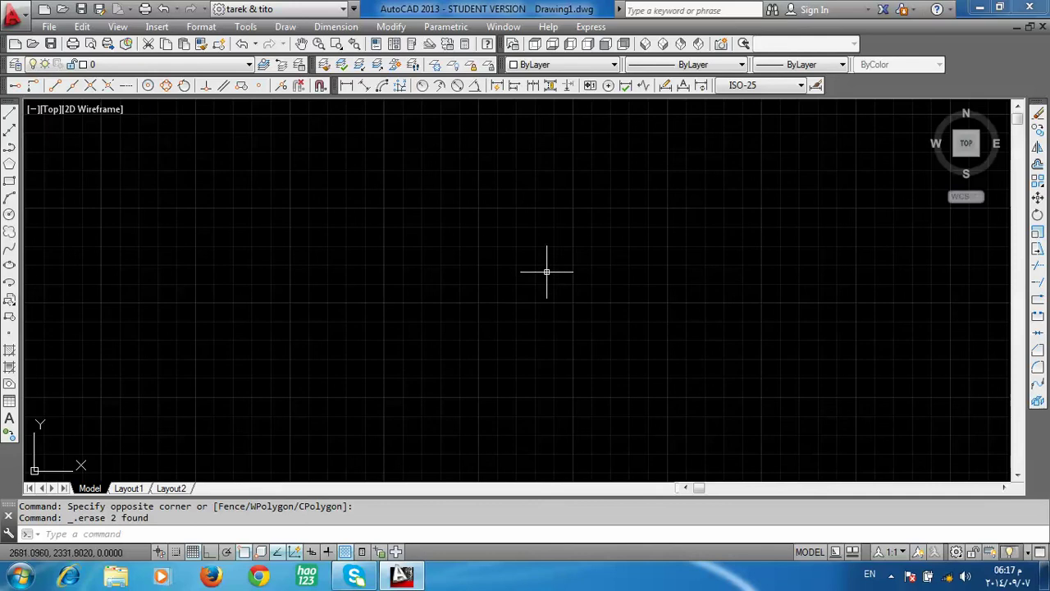
Place a single point on the empty drawing with the Point tool
{"action": "scroll", "coordinate": [649, 276], "scroll_direction": "down", "scroll_amount": 3}
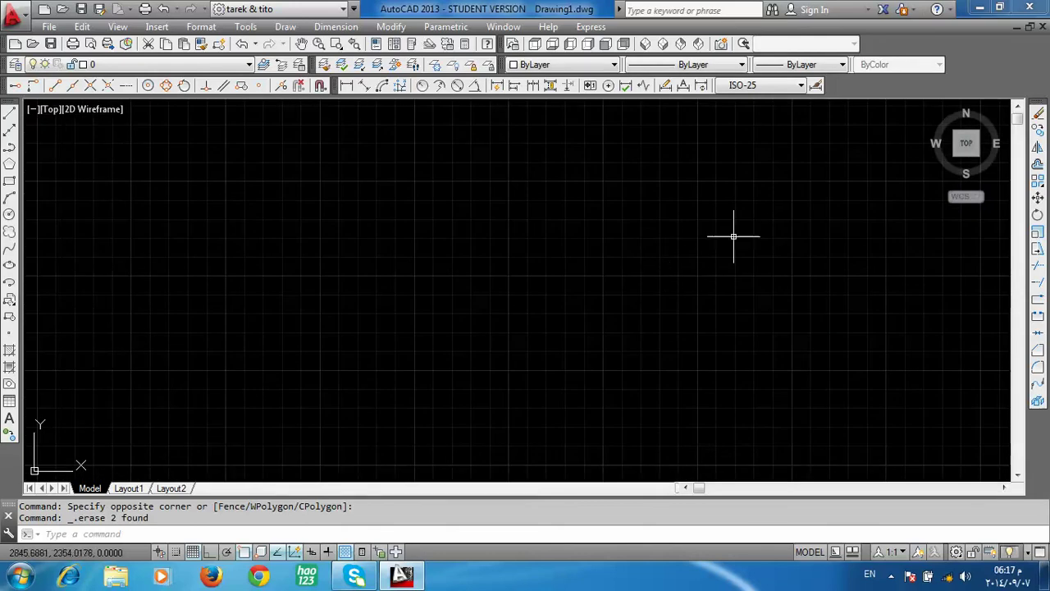
{"action": "left_click", "coordinate": [201, 26]}
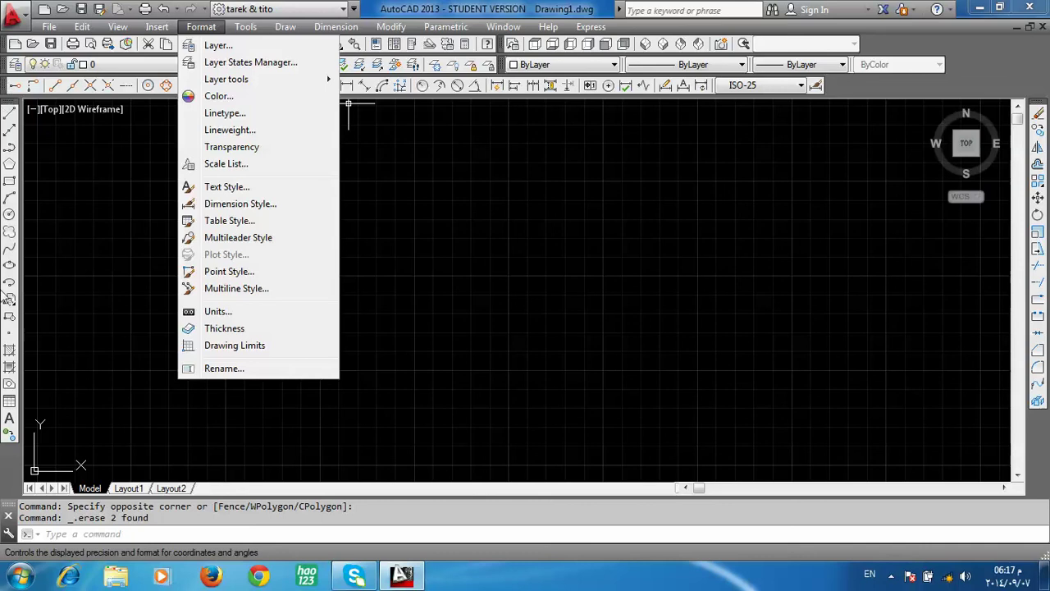
{"action": "left_click", "coordinate": [8, 333]}
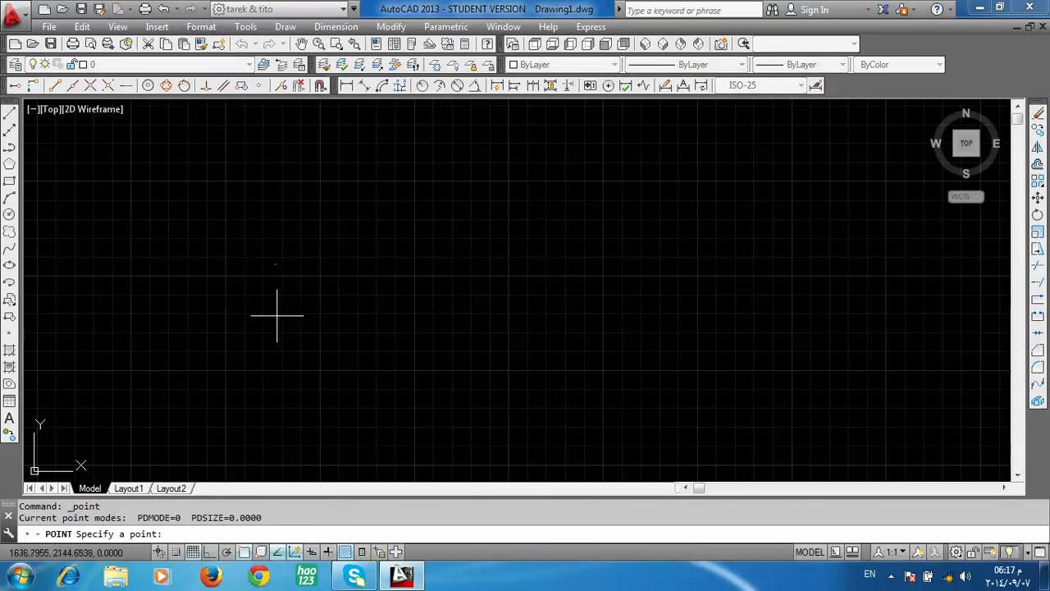
{"action": "left_click", "coordinate": [275, 264]}
{"action": "key", "text": "Escape"}
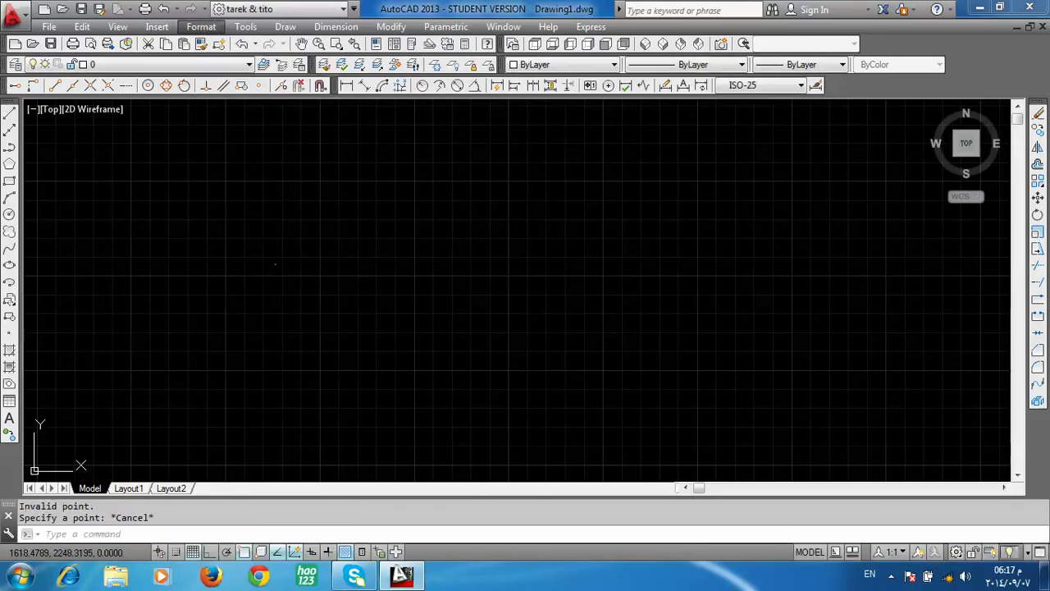
Window-select the lone point, deselect it, and open the Format menu
{"action": "left_click", "coordinate": [272, 282]}
{"action": "left_click", "coordinate": [270, 284]}
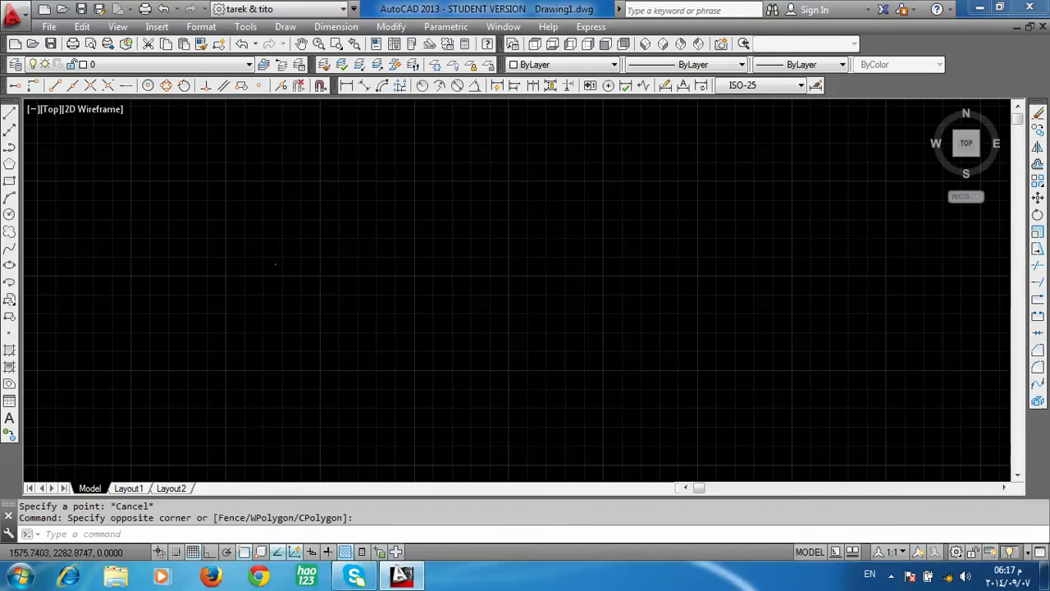
{"action": "scroll", "coordinate": [369, 274], "scroll_direction": "up", "scroll_amount": 1}
{"action": "left_click", "coordinate": [346, 228]}
{"action": "left_click", "coordinate": [419, 300]}
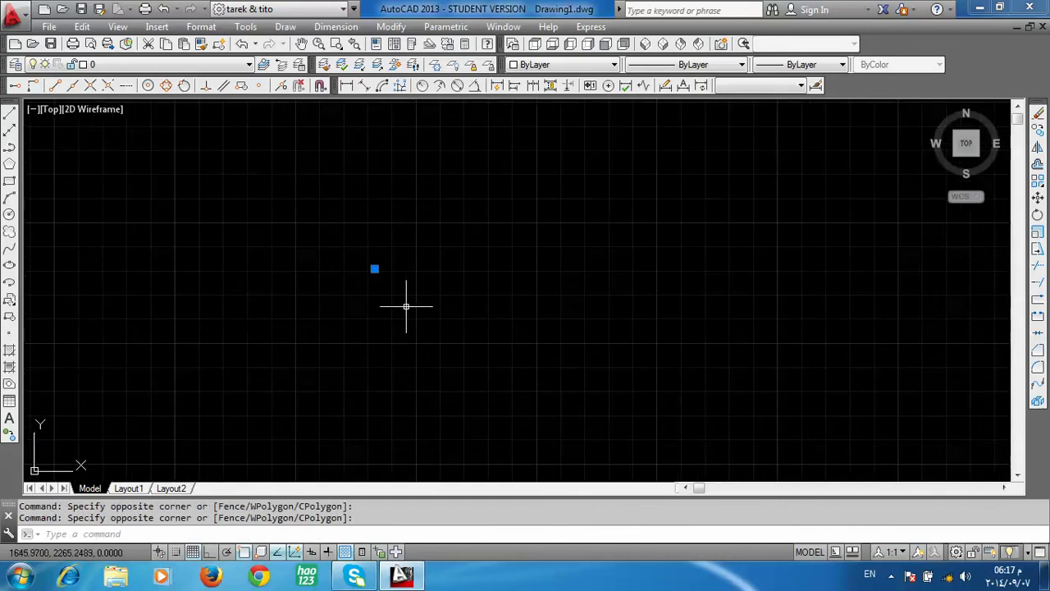
{"action": "key", "text": "Escape"}
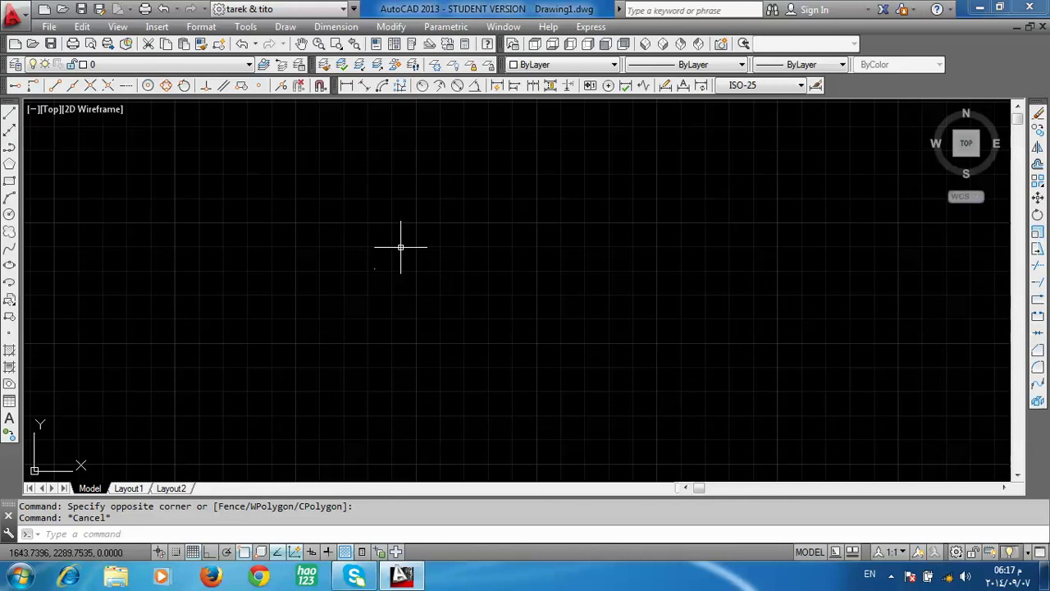
{"action": "left_click", "coordinate": [201, 26]}
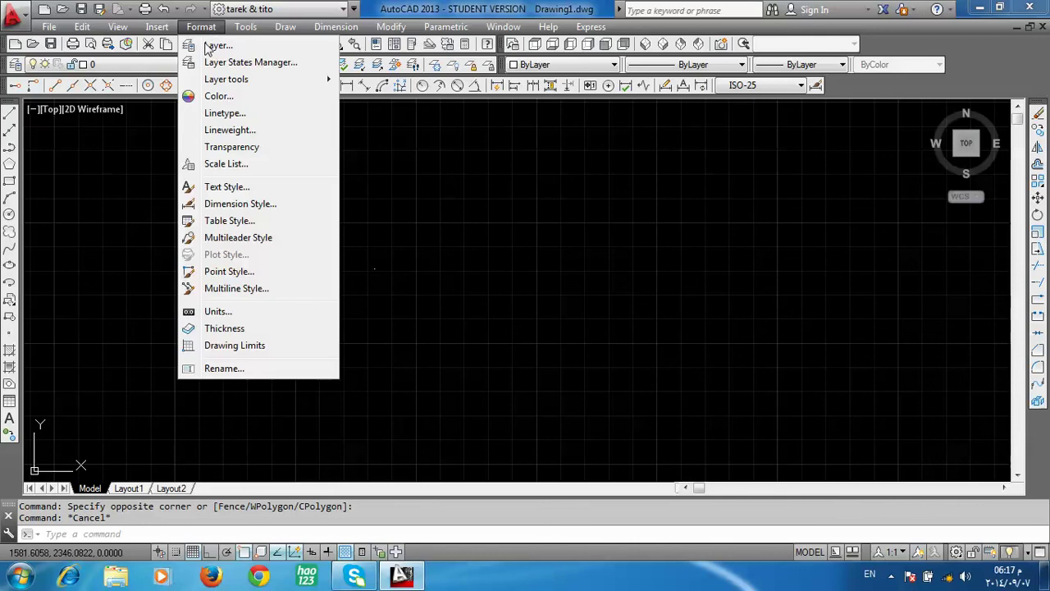
Set the Point Style to the X-inside-a-square display
{"action": "left_click", "coordinate": [228, 272]}
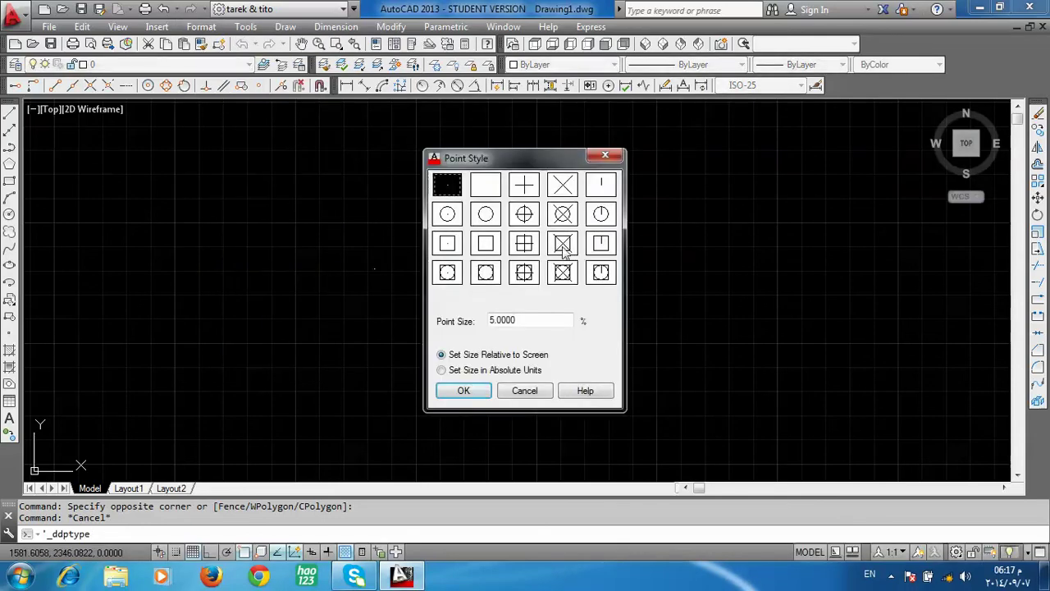
{"action": "left_click", "coordinate": [563, 243]}
{"action": "left_click", "coordinate": [459, 391]}
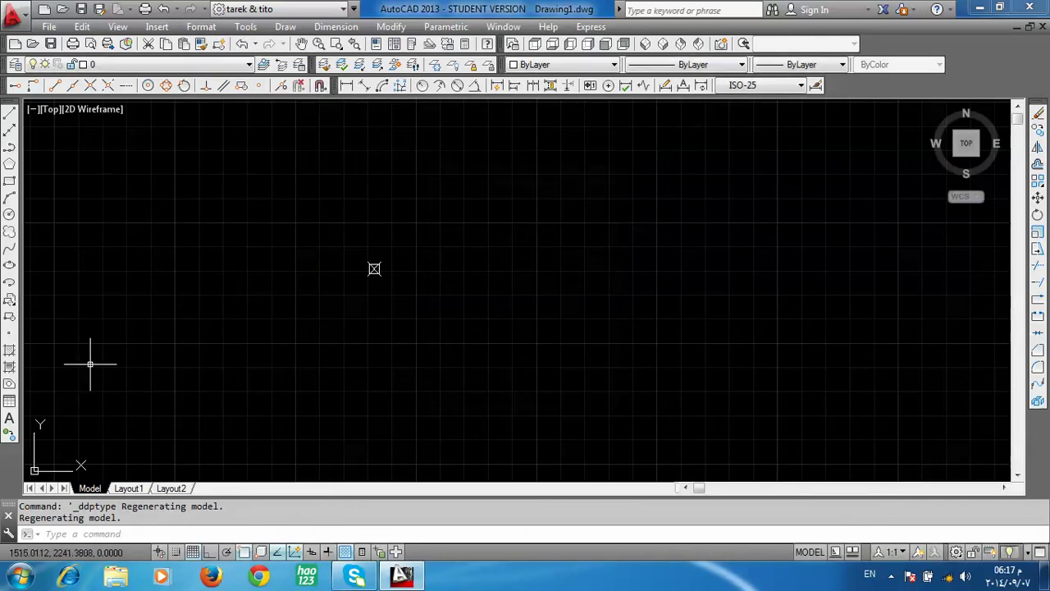
Place five X-in-square points around the drawing
{"action": "left_click", "coordinate": [9, 328]}
{"action": "left_click", "coordinate": [599, 297]}
{"action": "left_click", "coordinate": [595, 343]}
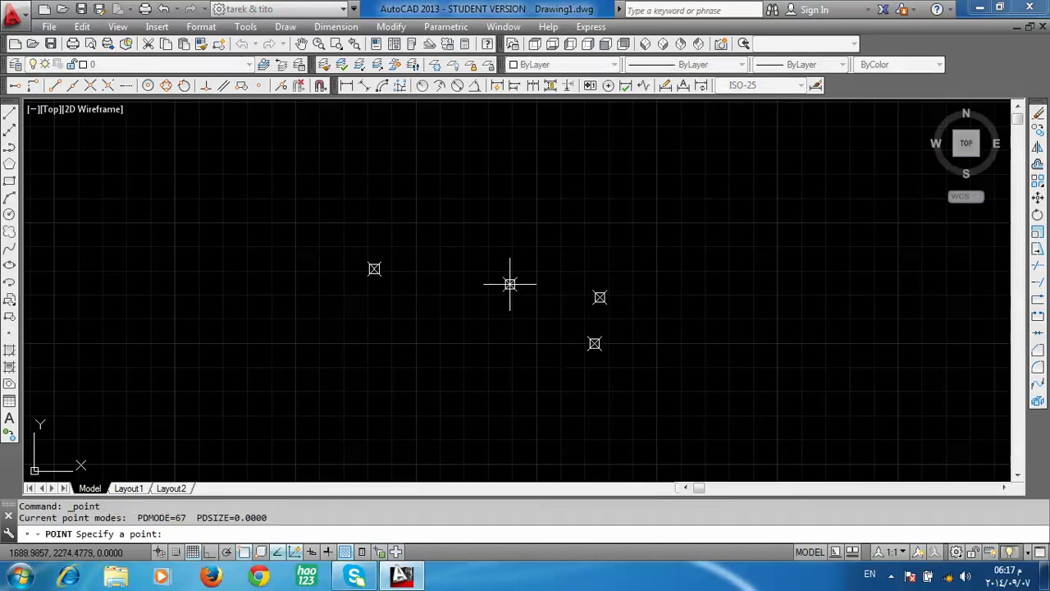
{"action": "left_click", "coordinate": [510, 207]}
{"action": "left_click", "coordinate": [416, 212]}
{"action": "left_click", "coordinate": [353, 190]}
{"action": "key", "text": "Return"}
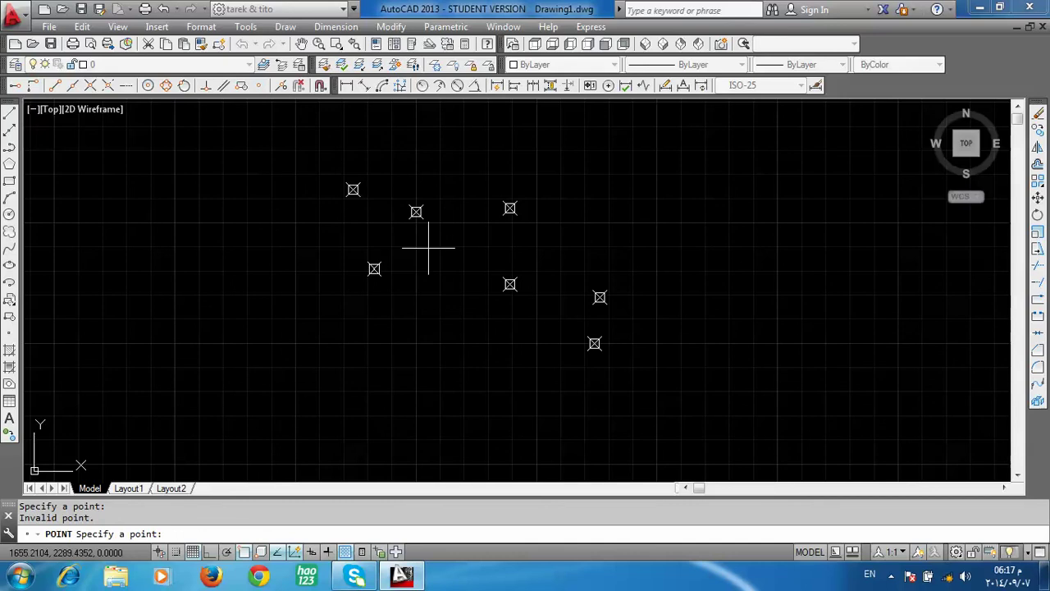
{"action": "key", "text": "Escape"}
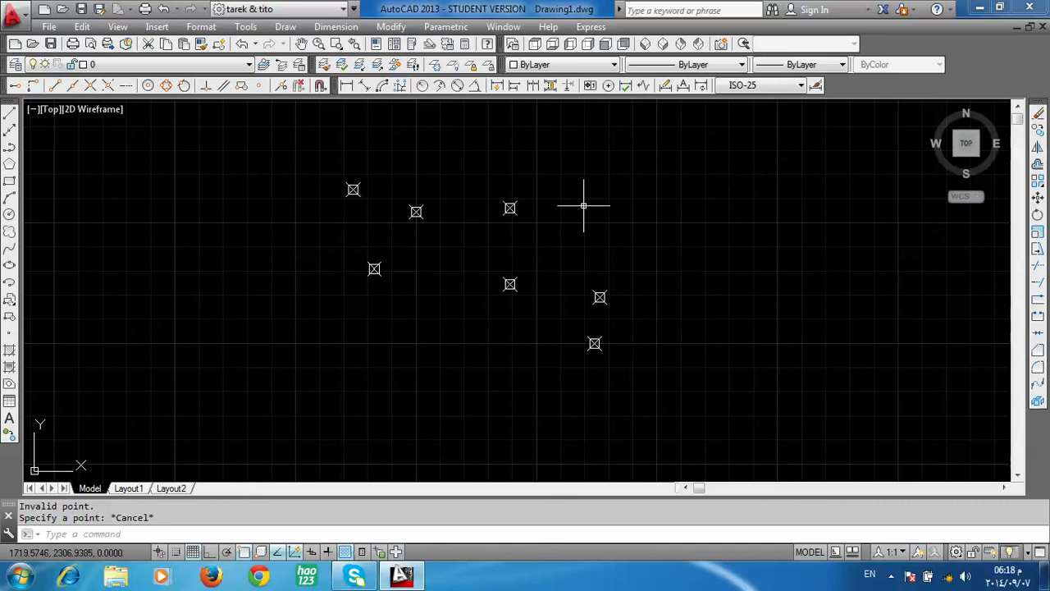
Cancel the stray Line and Point commands, then crossing-select all seven points
{"action": "left_click", "coordinate": [9, 114]}
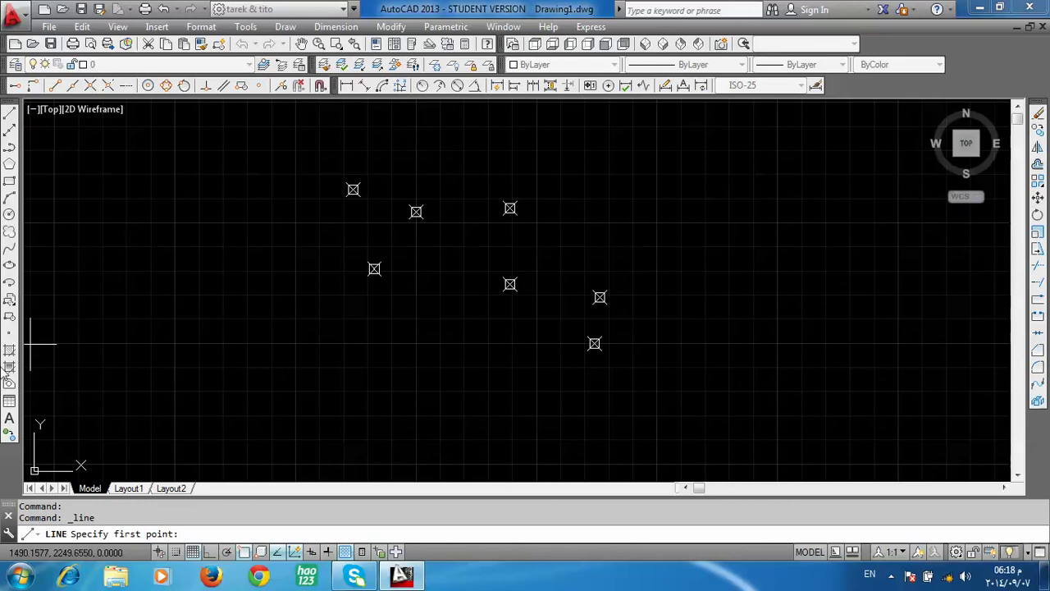
{"action": "left_click", "coordinate": [9, 332]}
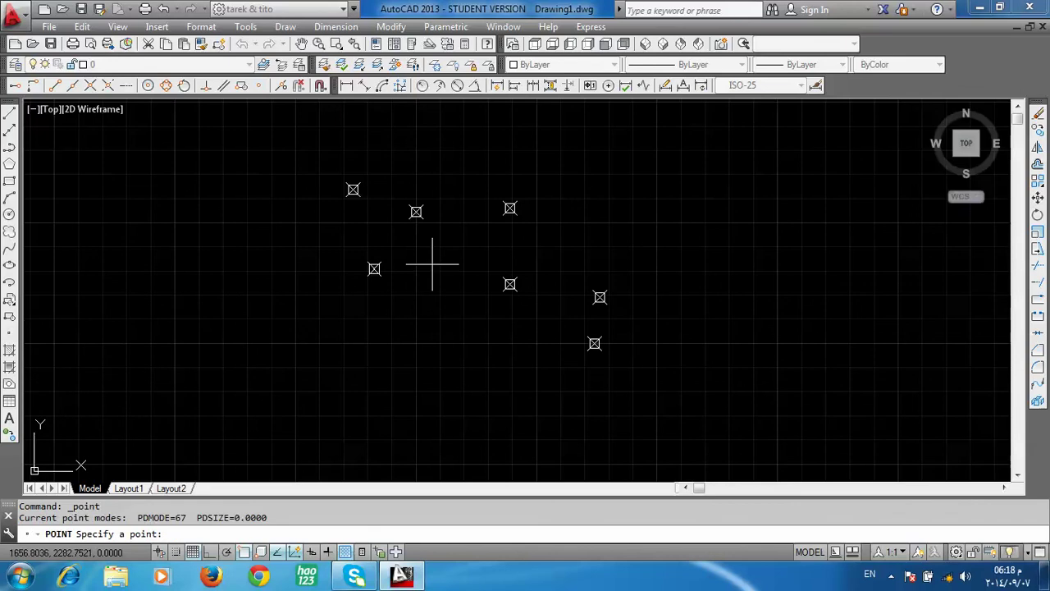
{"action": "key", "text": "Escape"}
{"action": "left_click", "coordinate": [698, 135]}
{"action": "left_click", "coordinate": [197, 405]}
{"action": "key", "text": "Delete"}
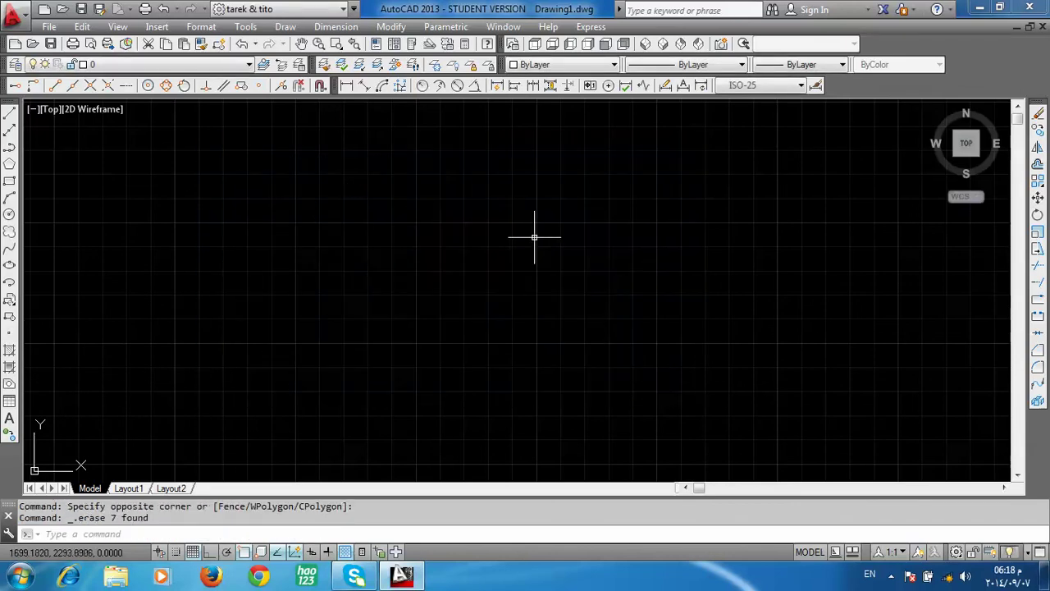
{"action": "middle_click_drag", "start_coordinate": [534, 237], "coordinate": [583, 283]}
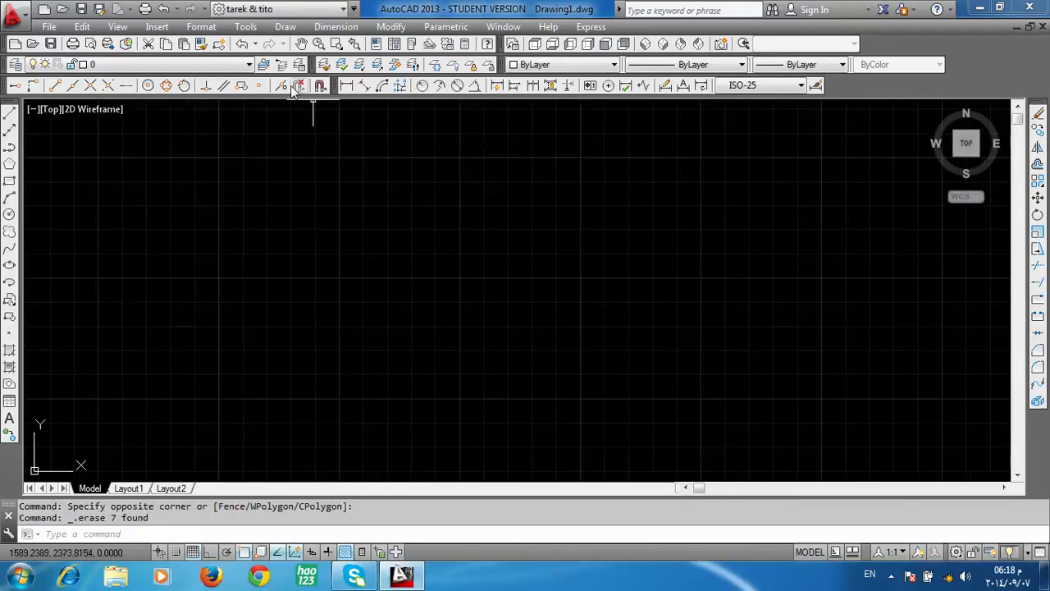
{"action": "left_click", "coordinate": [246, 27]}
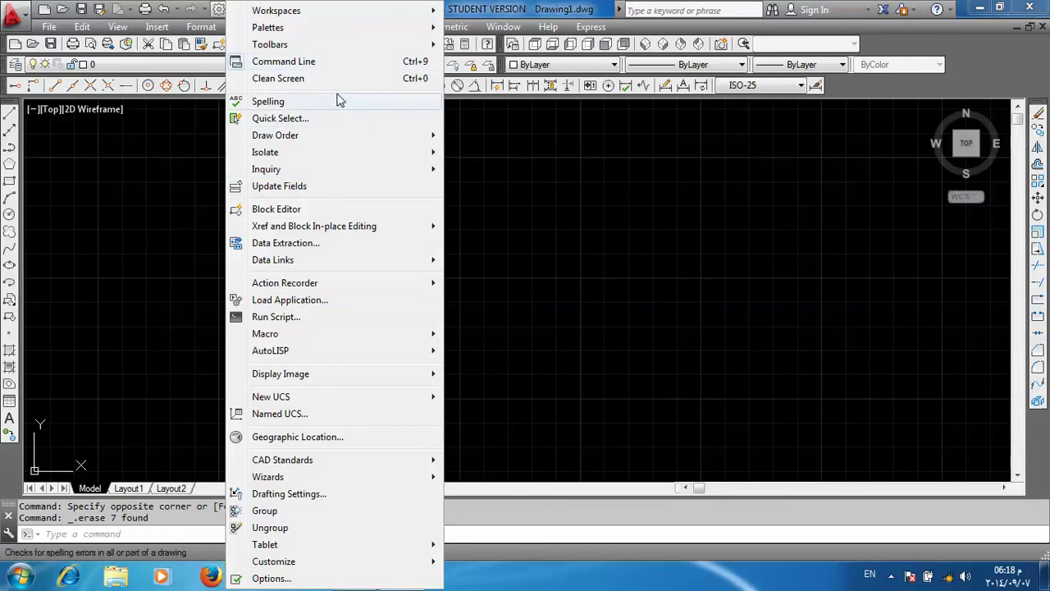
{"action": "left_click", "coordinate": [445, 27]}
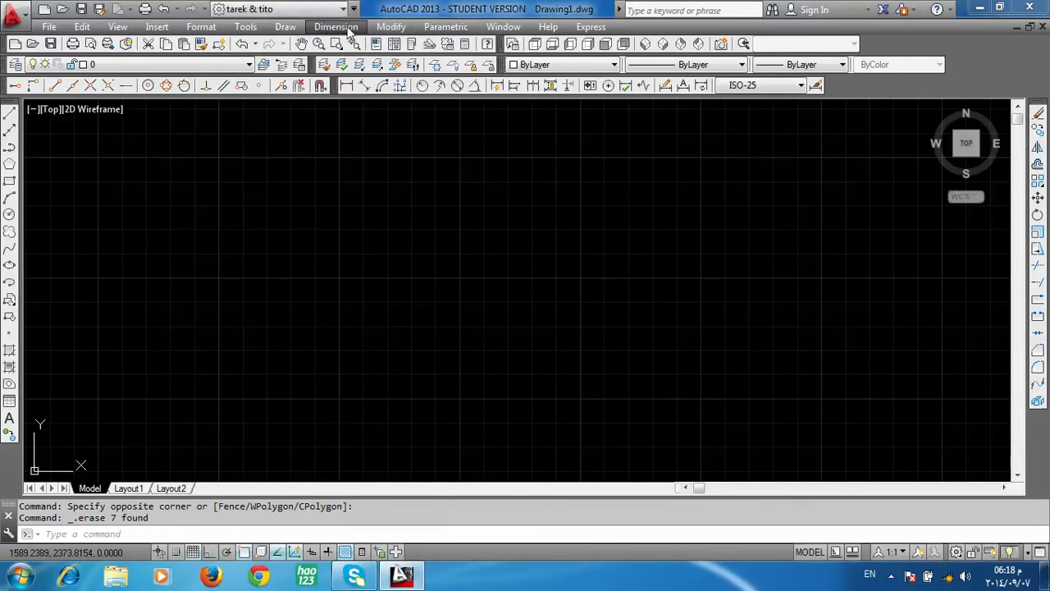
{"action": "left_click", "coordinate": [453, 30]}
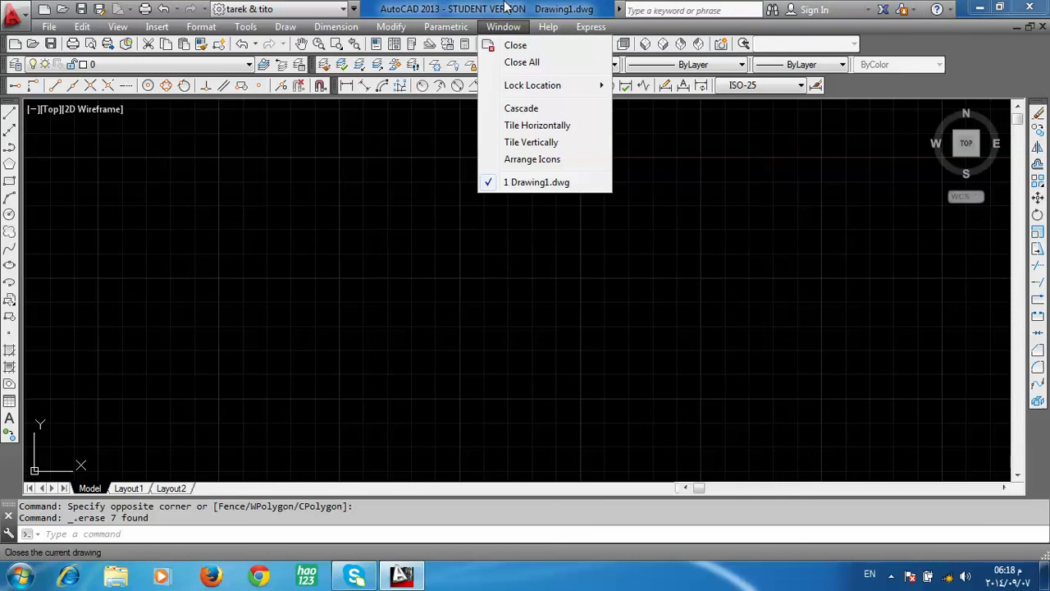
{"action": "left_click", "coordinate": [509, 8]}
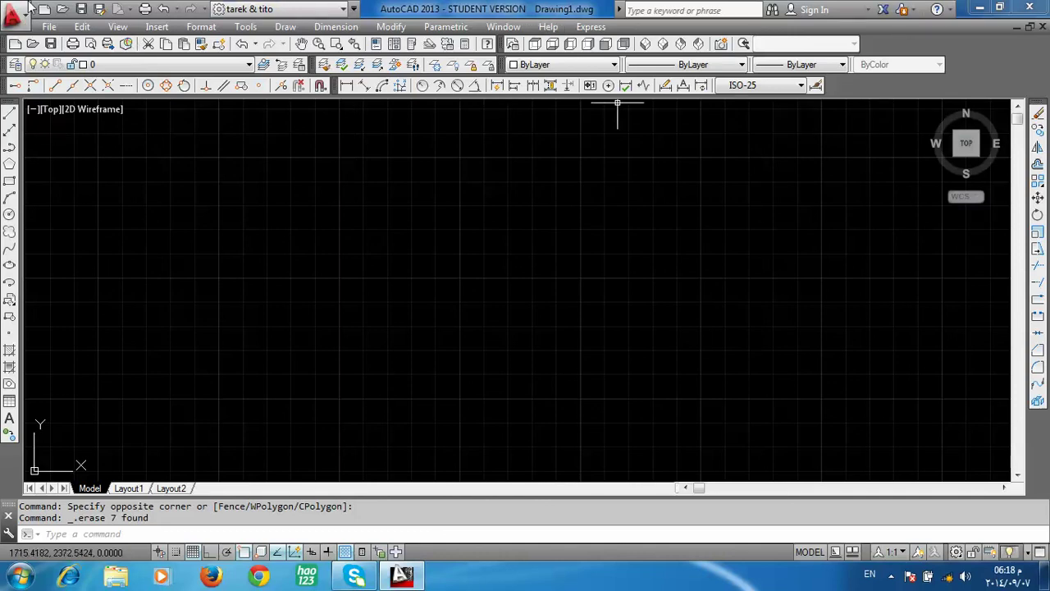
Create Drawing2 from the acadiso.dwt template, getting past the educational and Express Tools warnings
{"action": "left_click", "coordinate": [23, 10]}
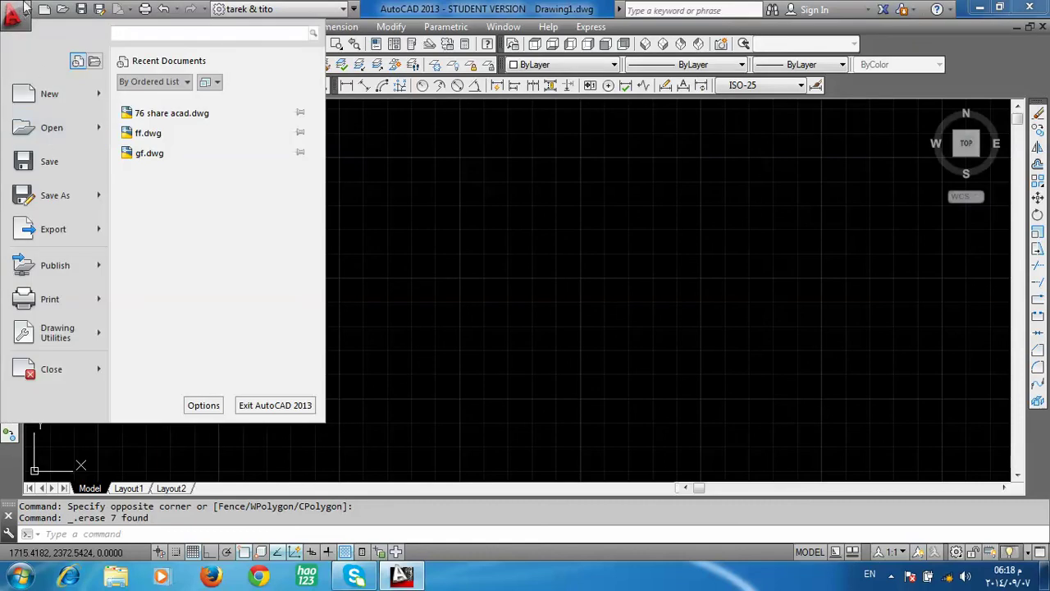
{"action": "mouse_move", "coordinate": [50, 93]}
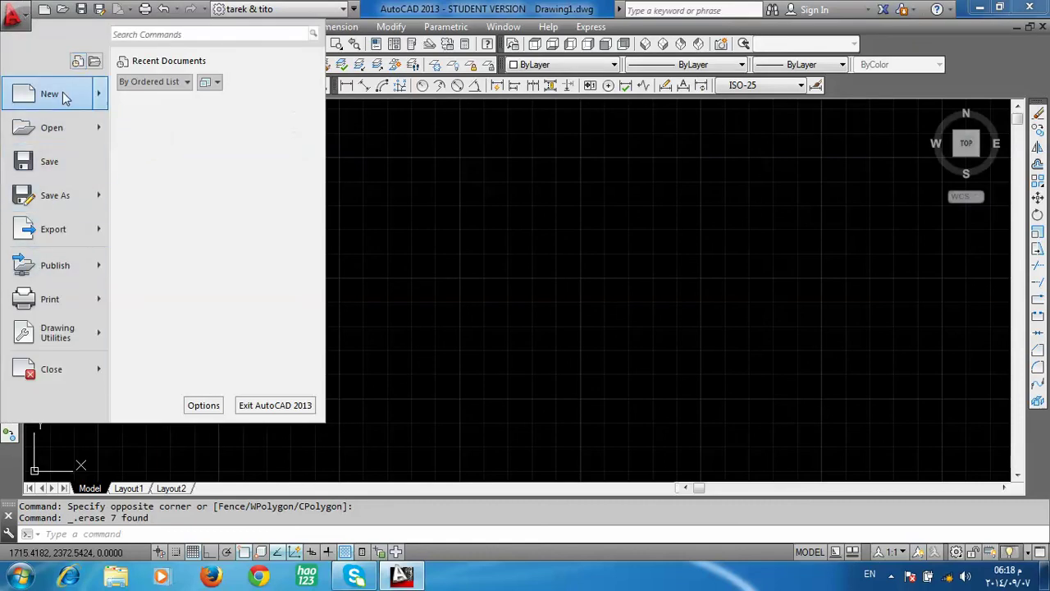
{"action": "left_click", "coordinate": [63, 92]}
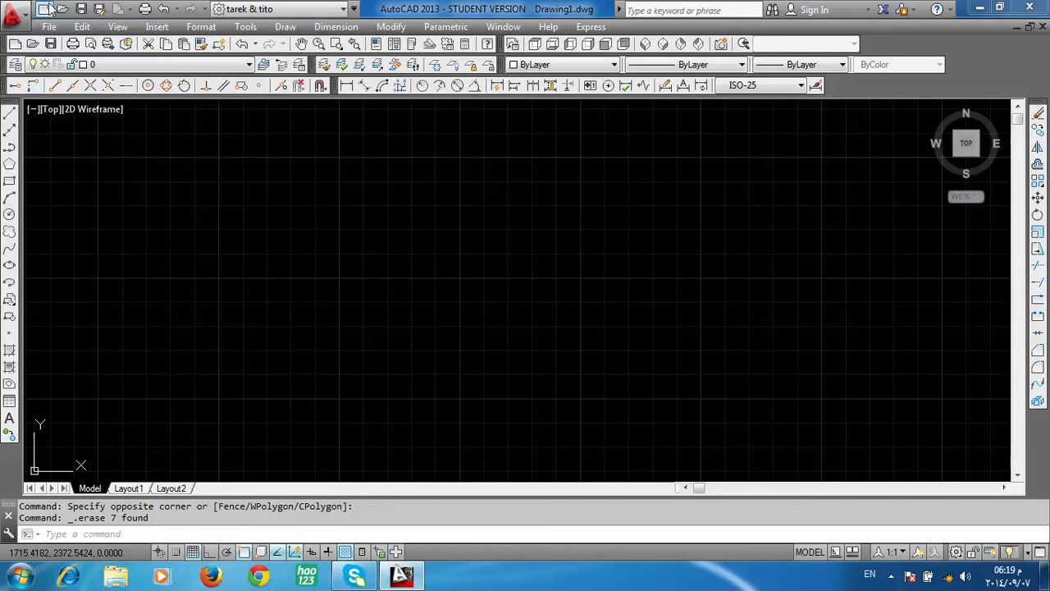
{"action": "left_click", "coordinate": [48, 10]}
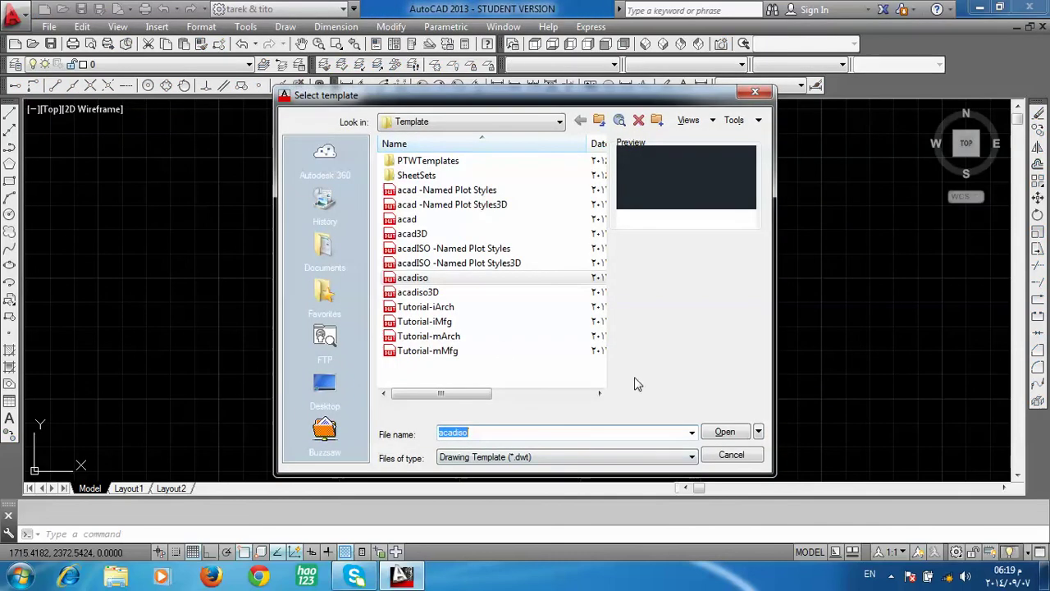
{"action": "left_click", "coordinate": [725, 431]}
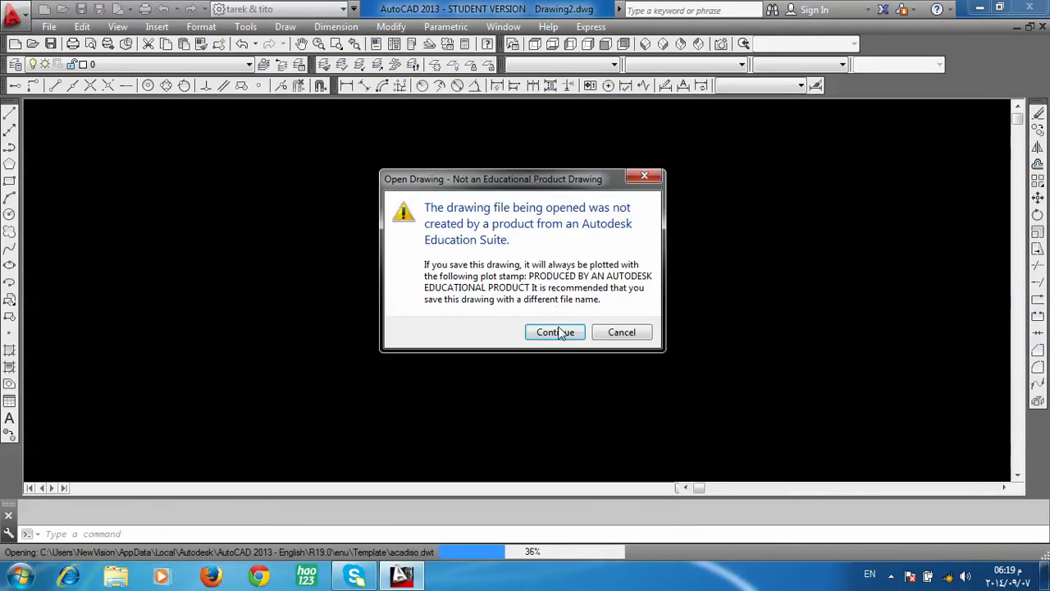
{"action": "left_click", "coordinate": [560, 332]}
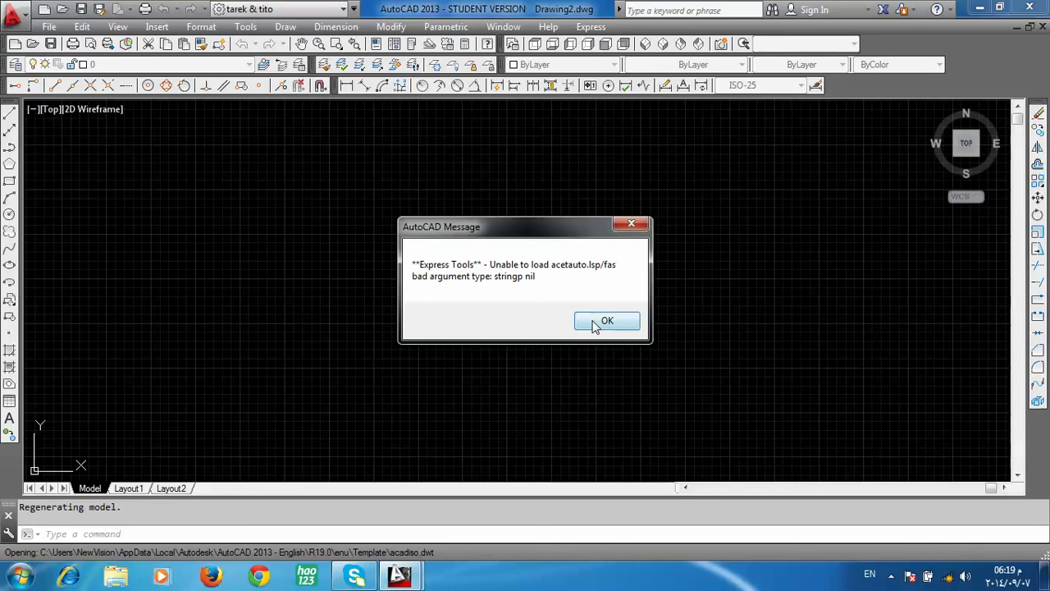
{"action": "left_click", "coordinate": [603, 321]}
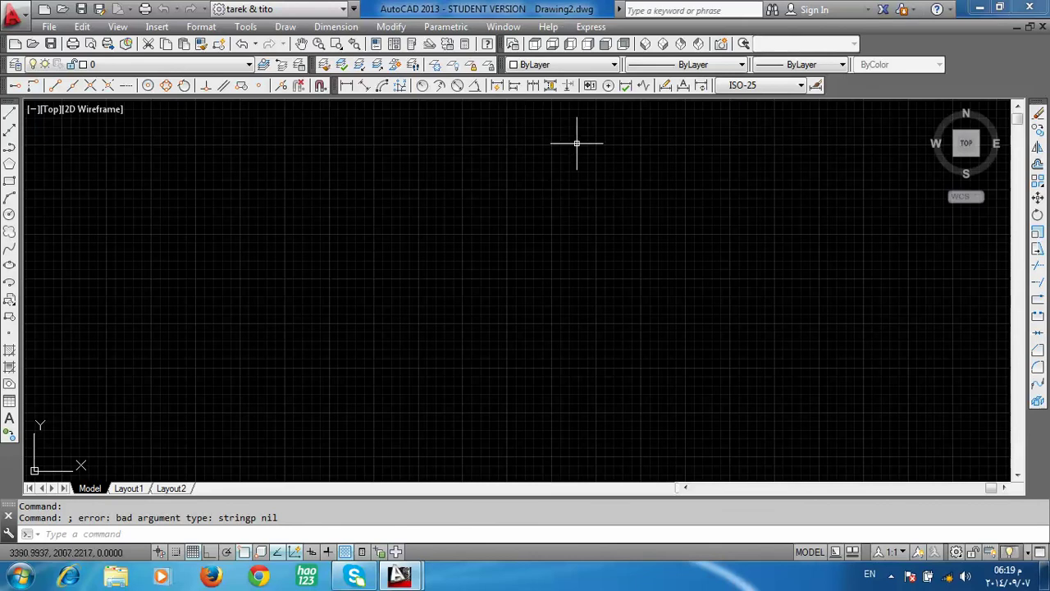
Tile Drawing1 and Drawing2 side by side, switch between them, then stack them horizontally
{"action": "left_click", "coordinate": [513, 31]}
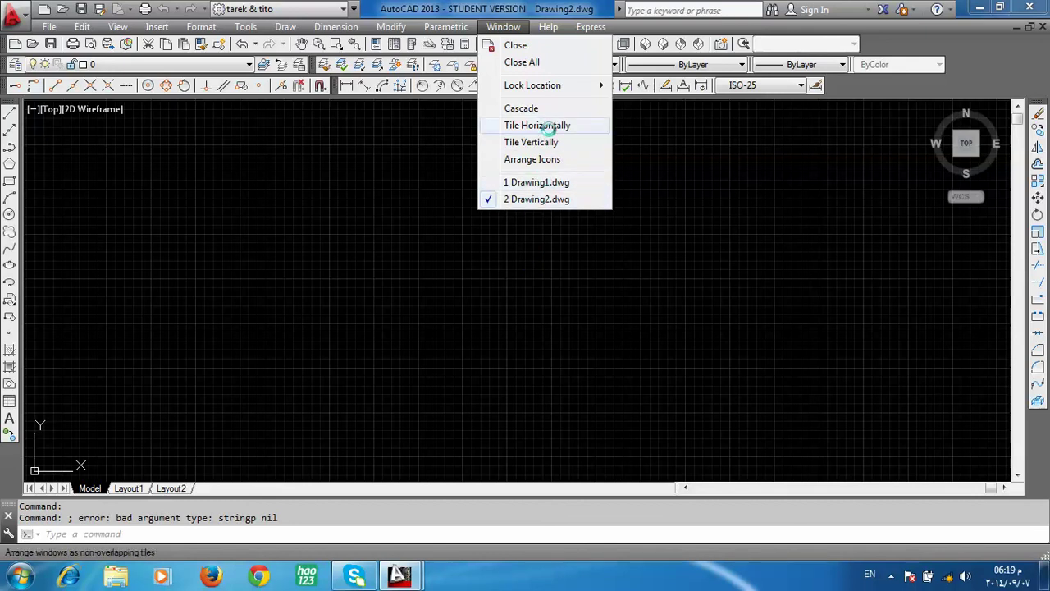
{"action": "left_click", "coordinate": [548, 146]}
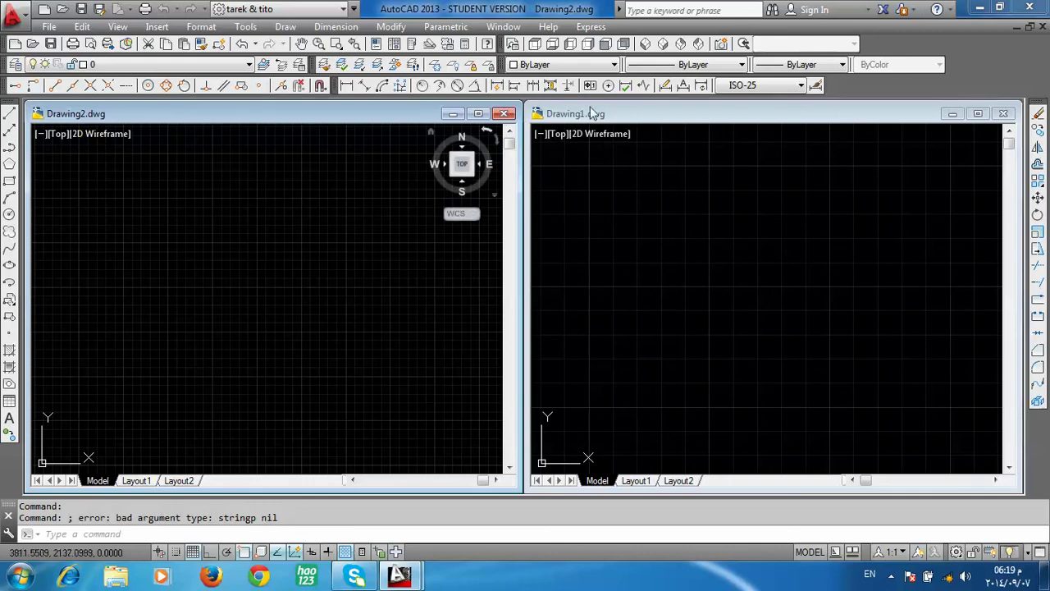
{"action": "left_click", "coordinate": [804, 252]}
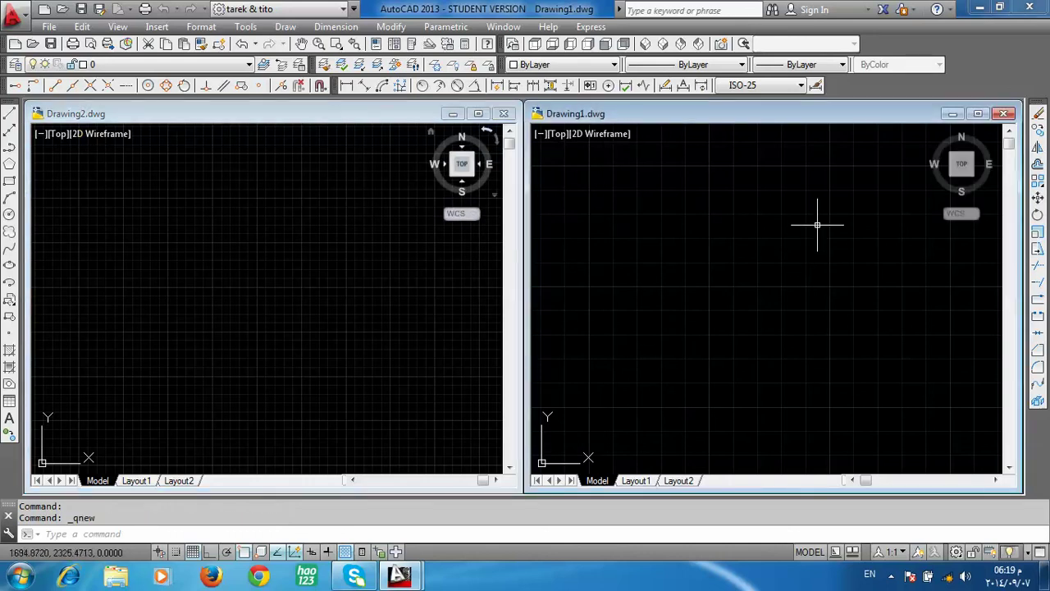
{"action": "left_click", "coordinate": [283, 274]}
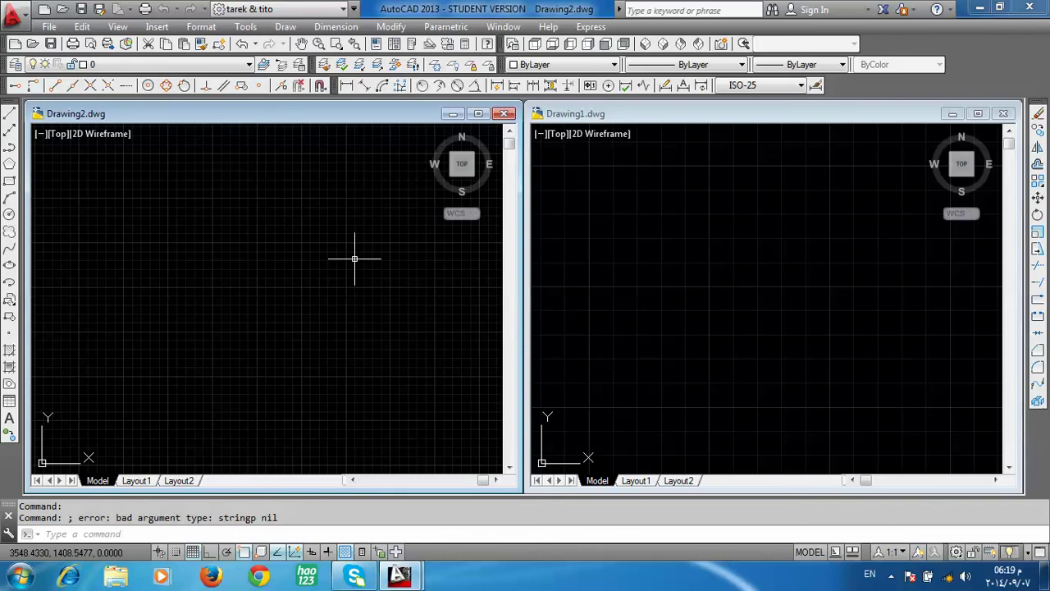
{"action": "left_click", "coordinate": [503, 26]}
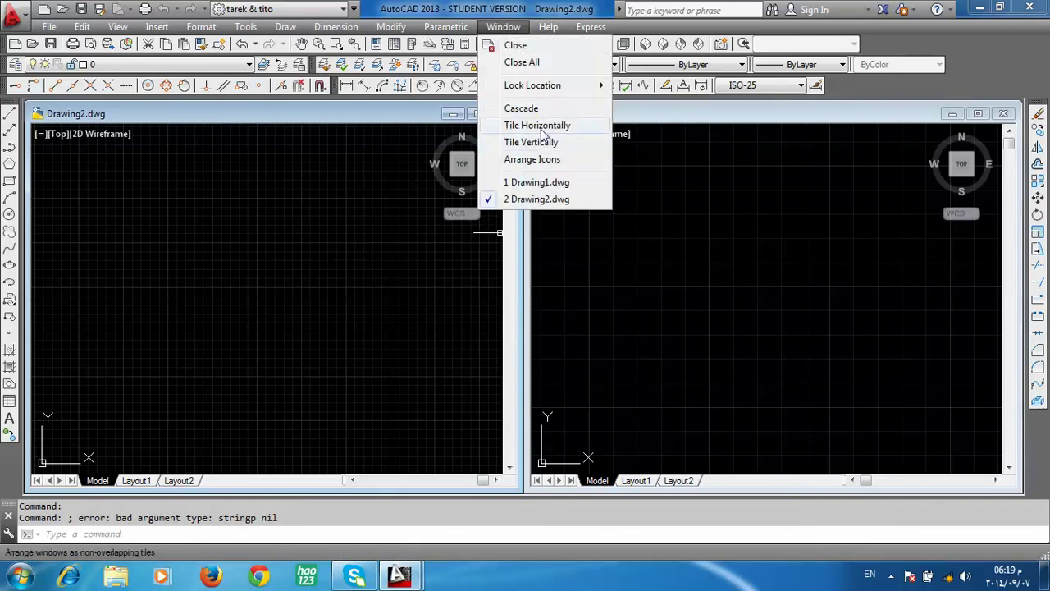
{"action": "left_click", "coordinate": [542, 132]}
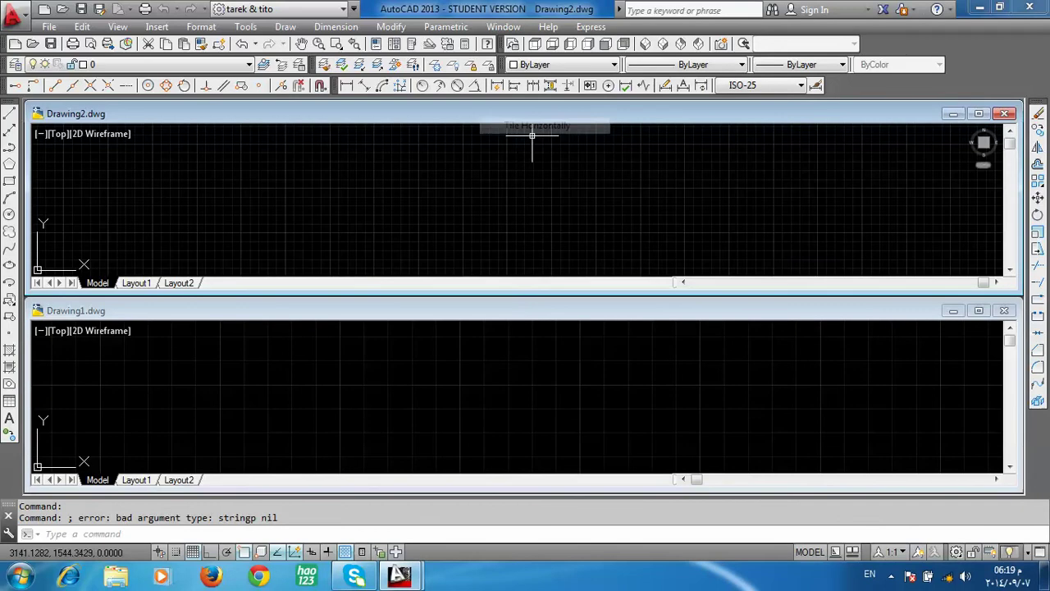
Cascade the drawing windows and drag Drawing2 and Drawing1 down-right, leaving Drawing1 in front
{"action": "left_click", "coordinate": [503, 26]}
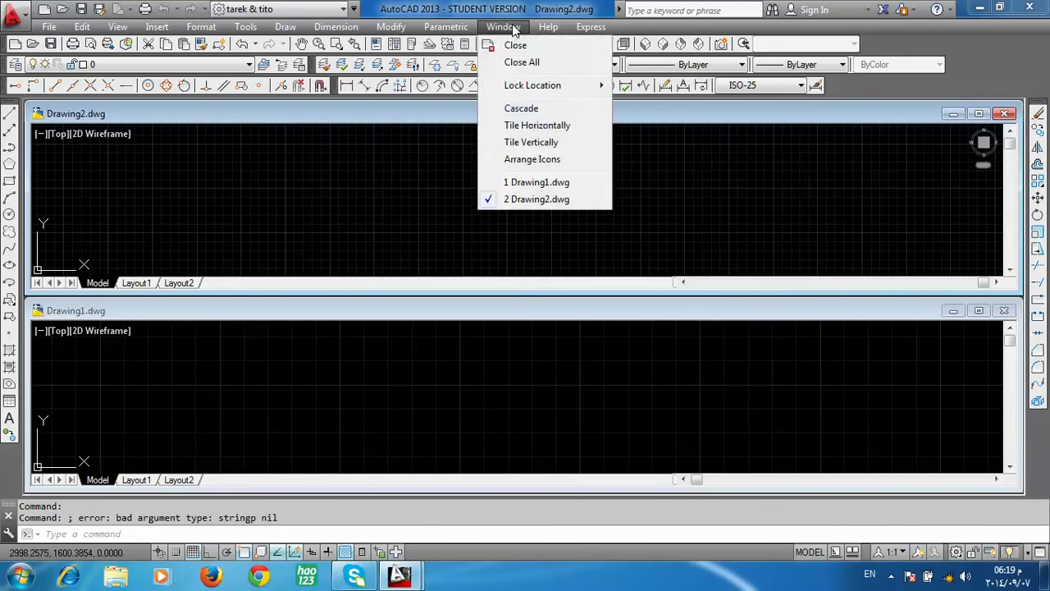
{"action": "left_click", "coordinate": [521, 108]}
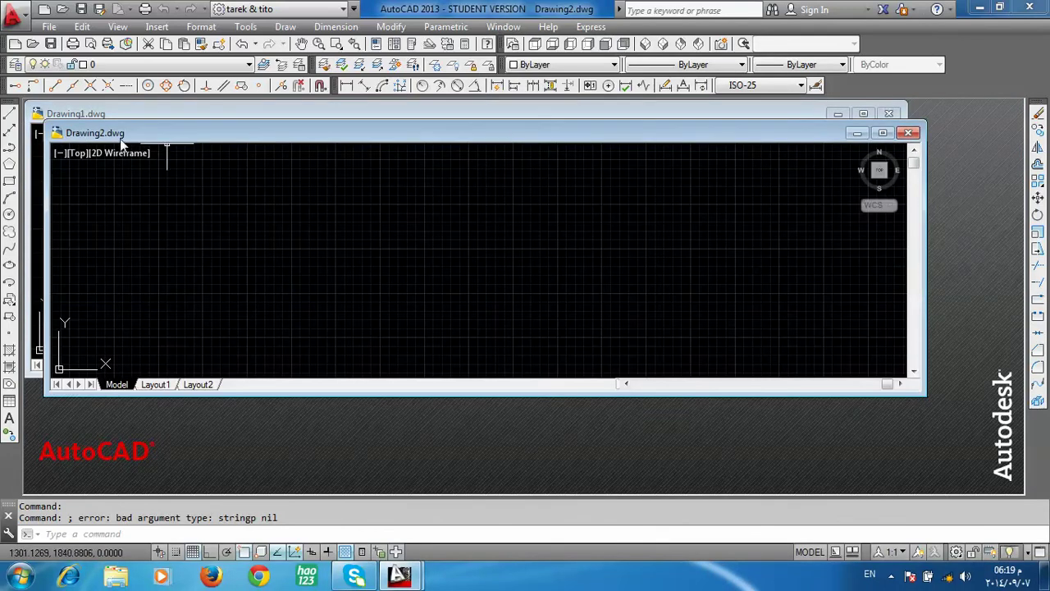
{"action": "left_click_drag", "start_coordinate": [179, 144], "coordinate": [272, 185]}
{"action": "mouse_move", "coordinate": [230, 121]}
{"action": "left_mouse_down"}
{"action": "mouse_move", "coordinate": [331, 158]}
{"action": "mouse_move", "coordinate": [258, 116]}
{"action": "mouse_move", "coordinate": [342, 123]}
{"action": "mouse_move", "coordinate": [323, 113]}
{"action": "left_mouse_up"}
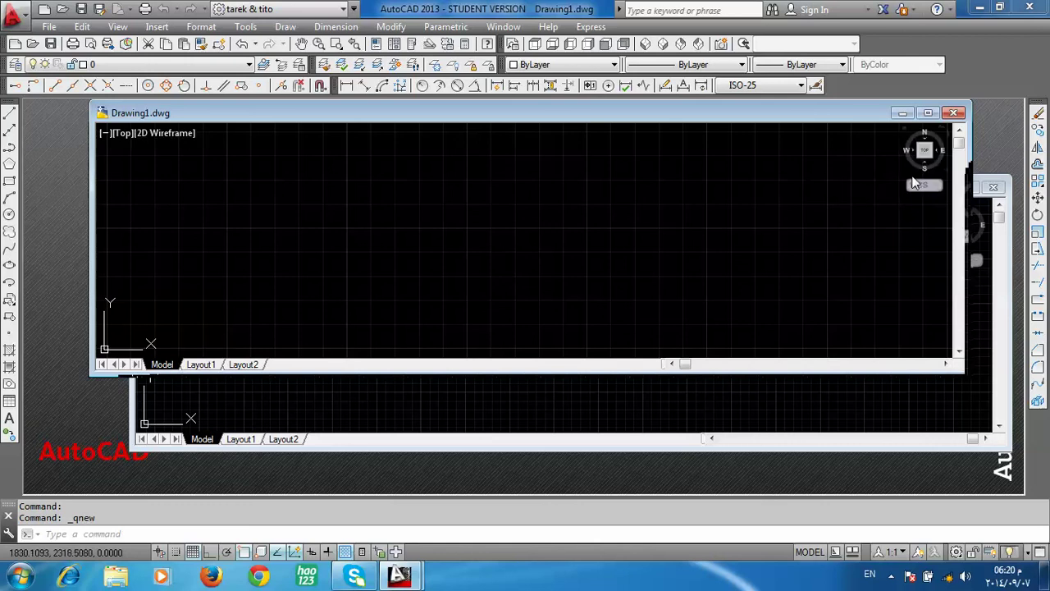
Close Drawing1, discarding its unsaved changes
{"action": "left_click", "coordinate": [954, 112]}
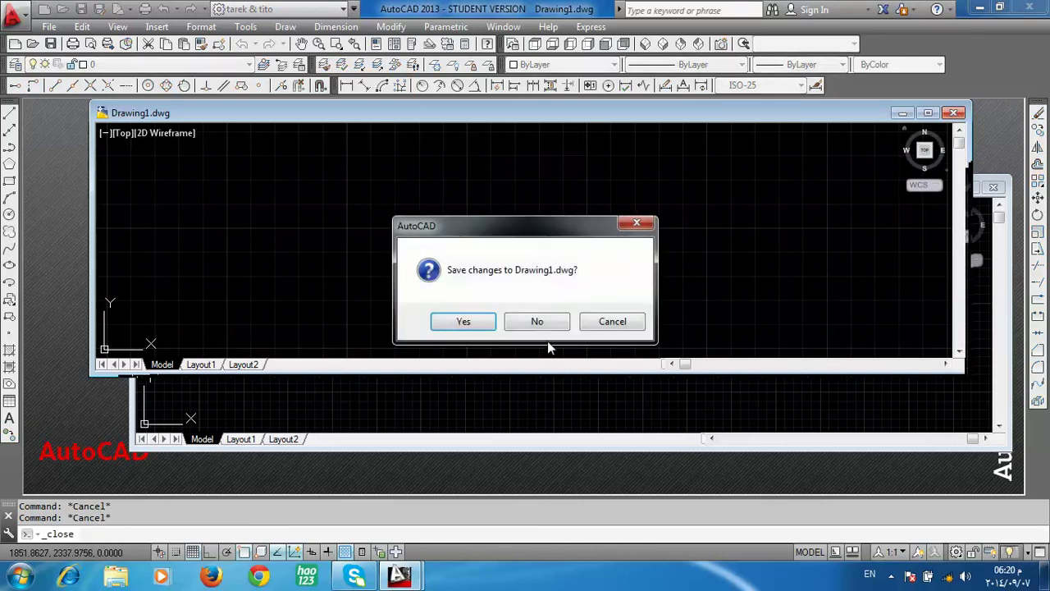
{"action": "left_click", "coordinate": [536, 320]}
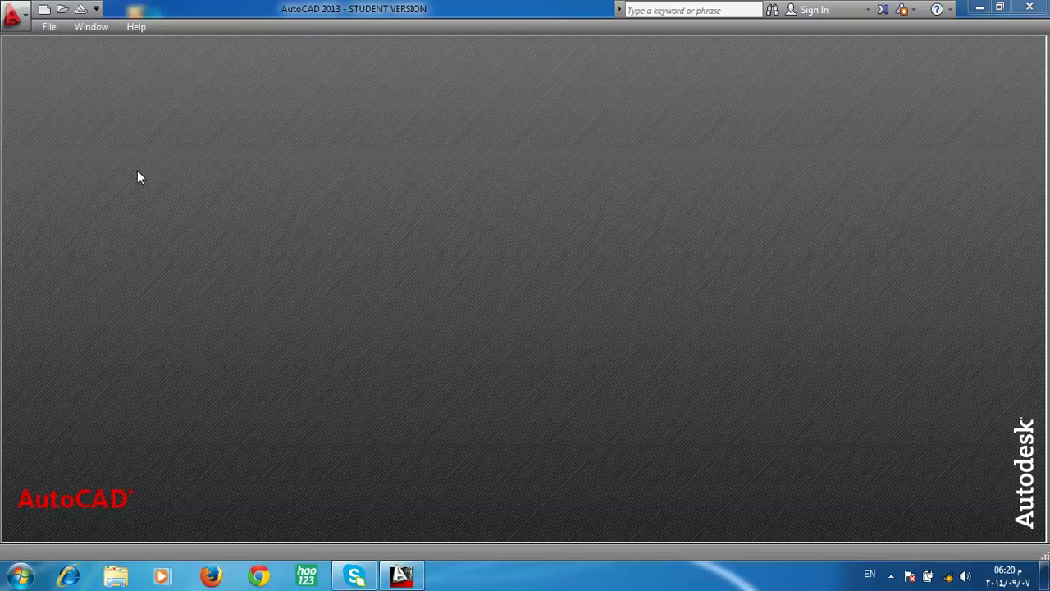
Create Drawing3 from acadiso, maximize its window, then show the desktop with Win+D
{"action": "left_click", "coordinate": [46, 10]}
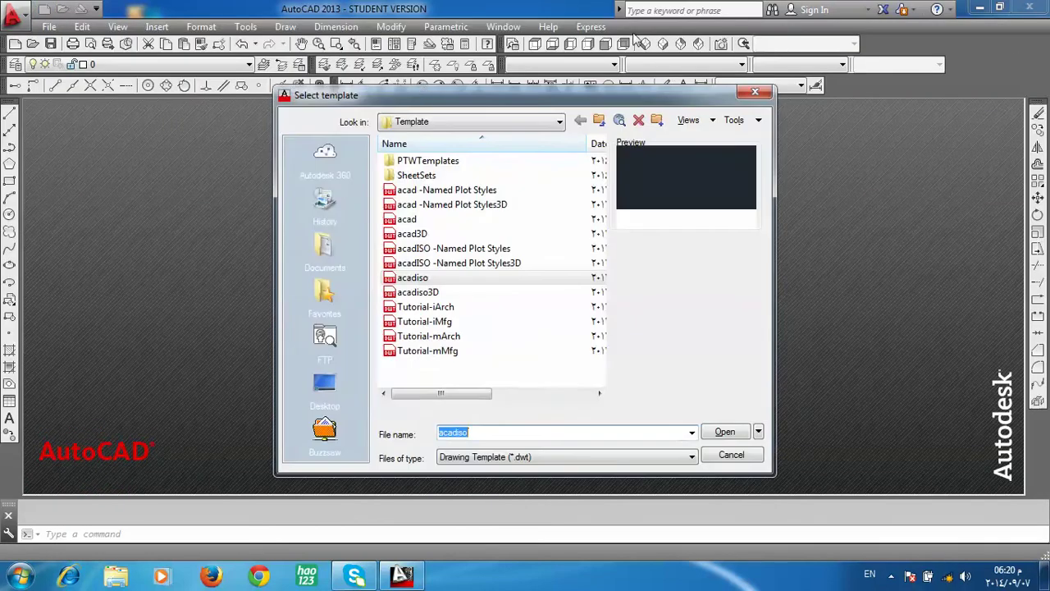
{"action": "left_click", "coordinate": [727, 433]}
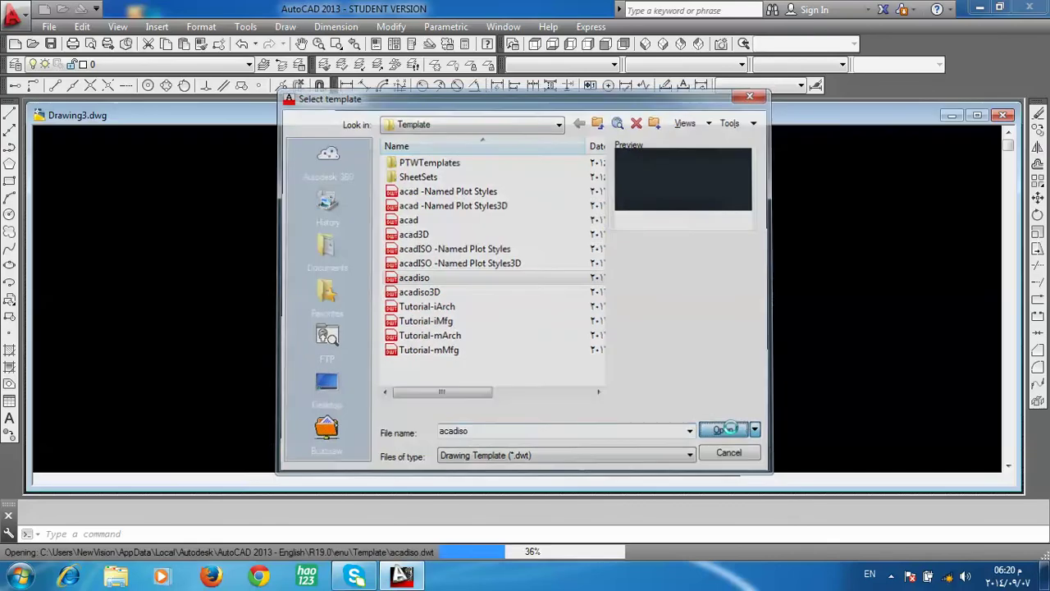
{"action": "left_click", "coordinate": [555, 332]}
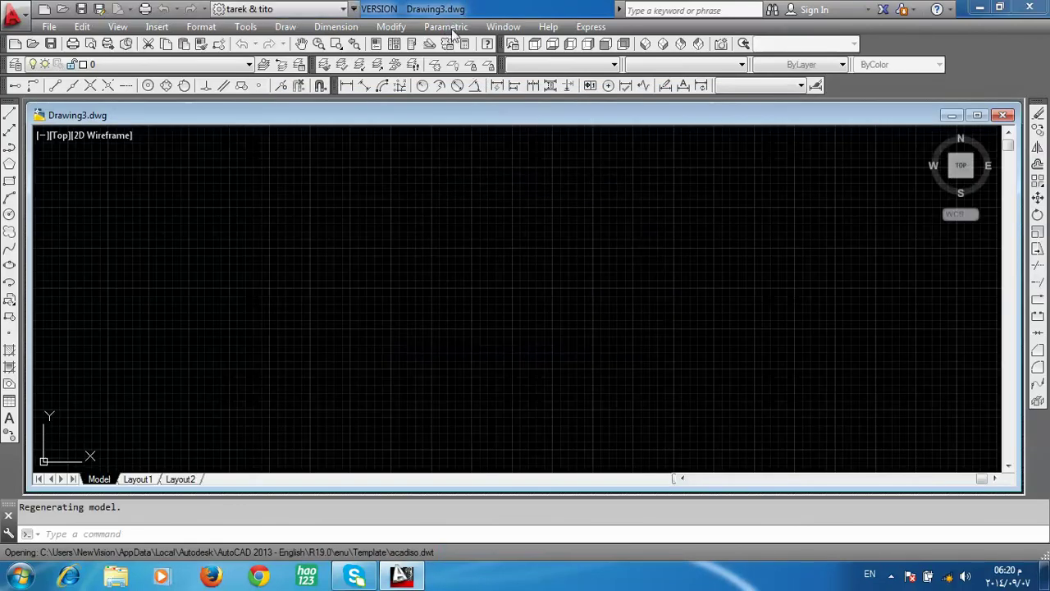
{"action": "left_click", "coordinate": [620, 315]}
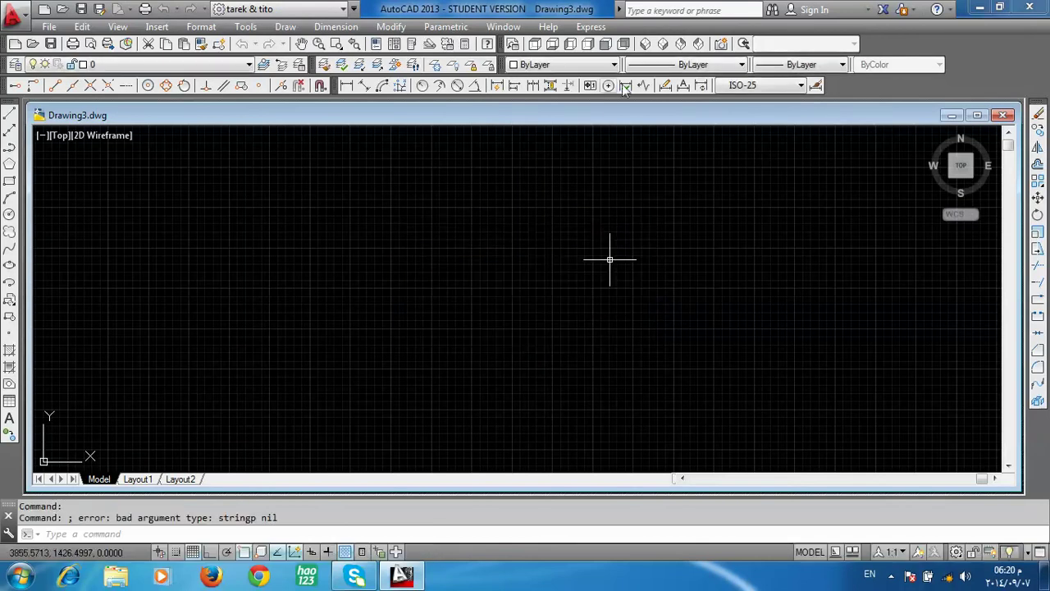
{"action": "double_click", "coordinate": [600, 118]}
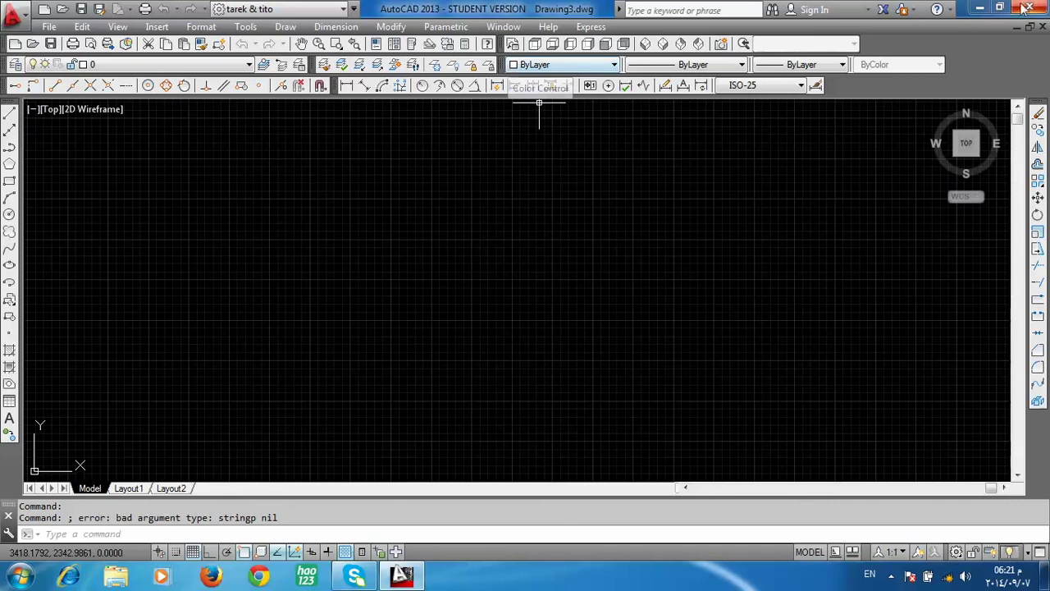
{"action": "key", "text": "super+d"}
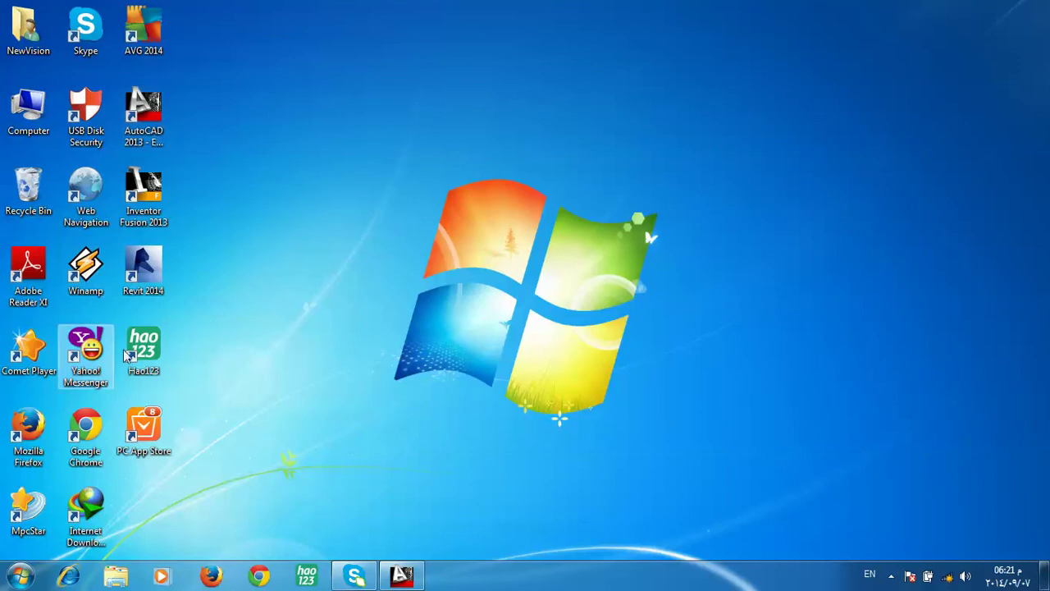
Restore and quit AutoCAD, then relaunch it past the Express Tools and educational warnings
{"action": "left_click", "coordinate": [401, 574]}
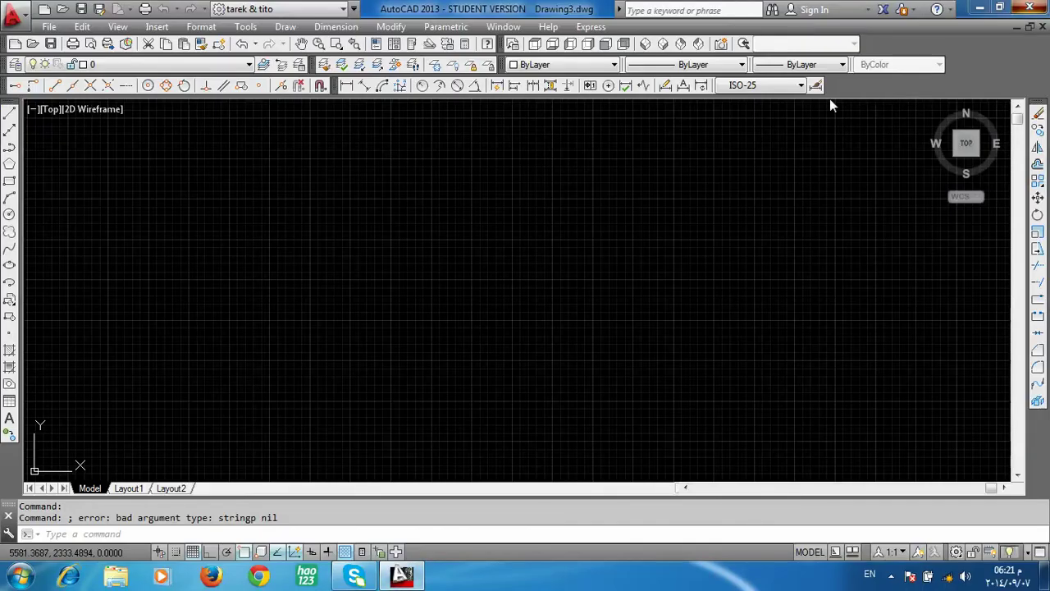
{"action": "key", "text": "alt+F4"}
{"action": "double_click", "coordinate": [139, 119]}
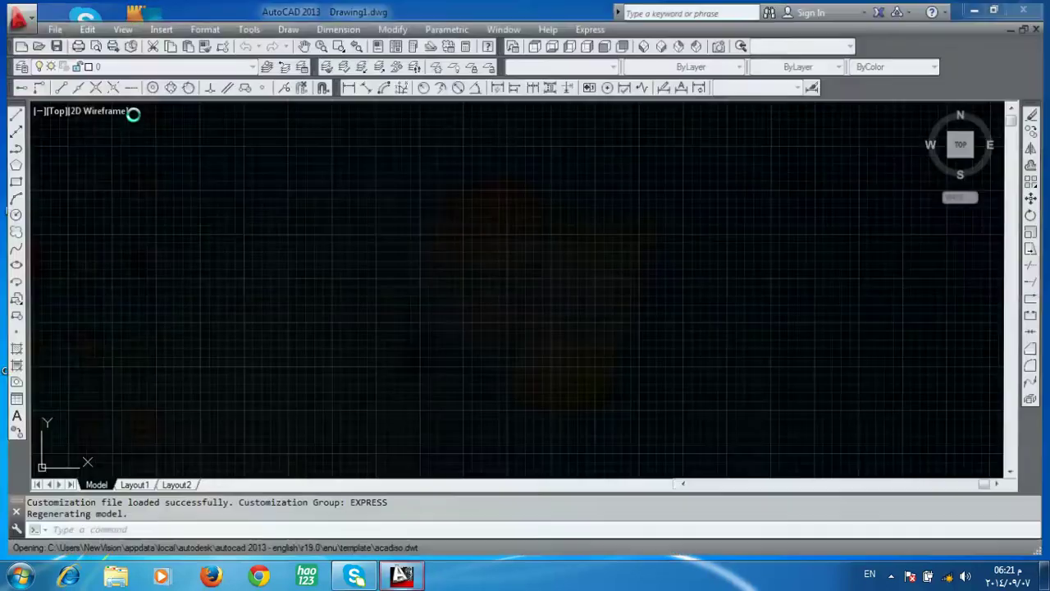
{"action": "key", "text": "Return"}
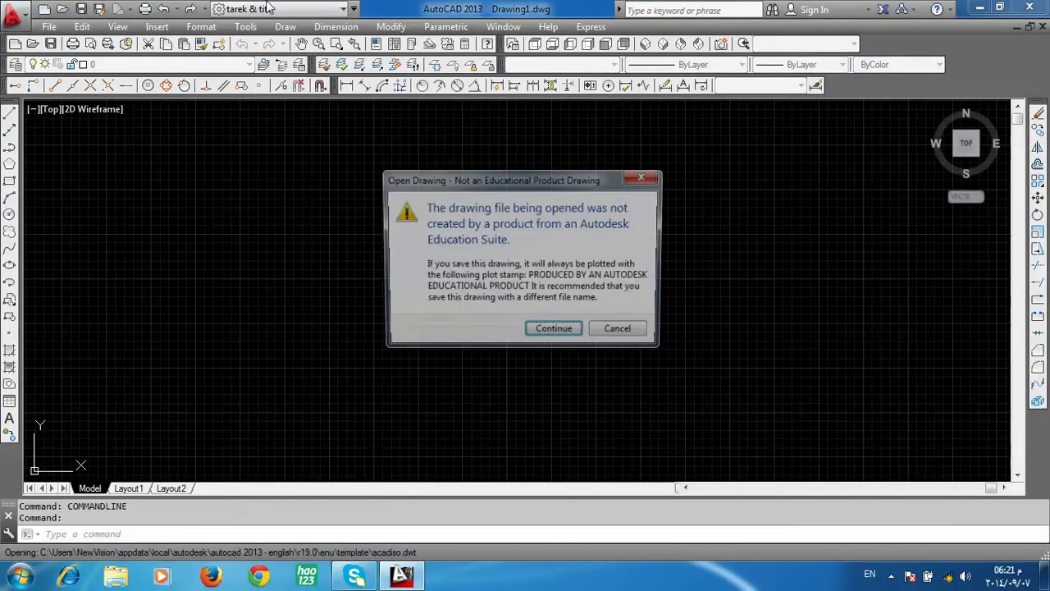
{"action": "left_click", "coordinate": [561, 330]}
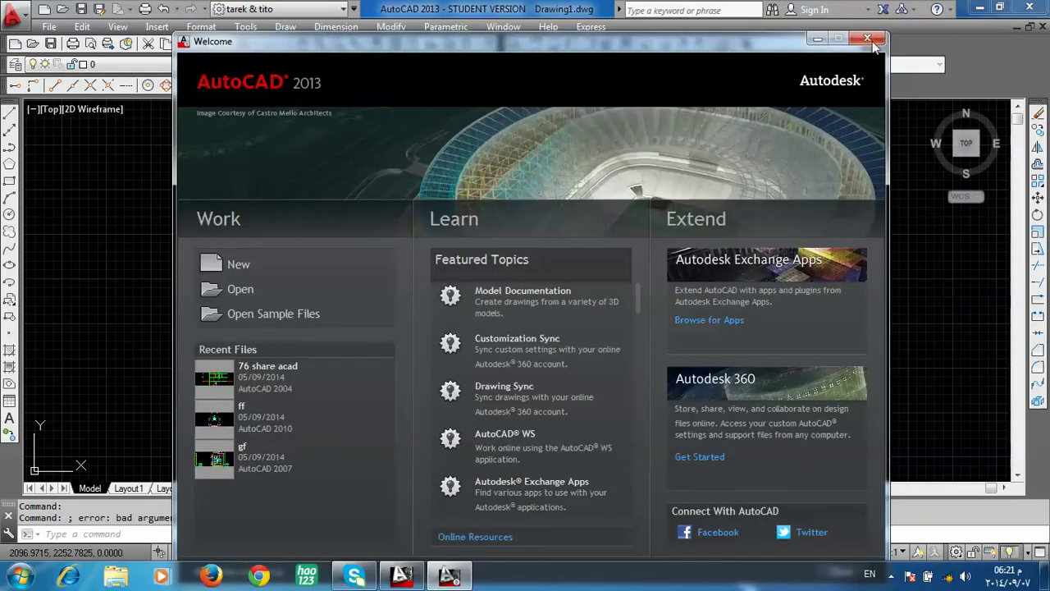
Close the Welcome window and look through the Help and Express menus
{"action": "left_click", "coordinate": [868, 39]}
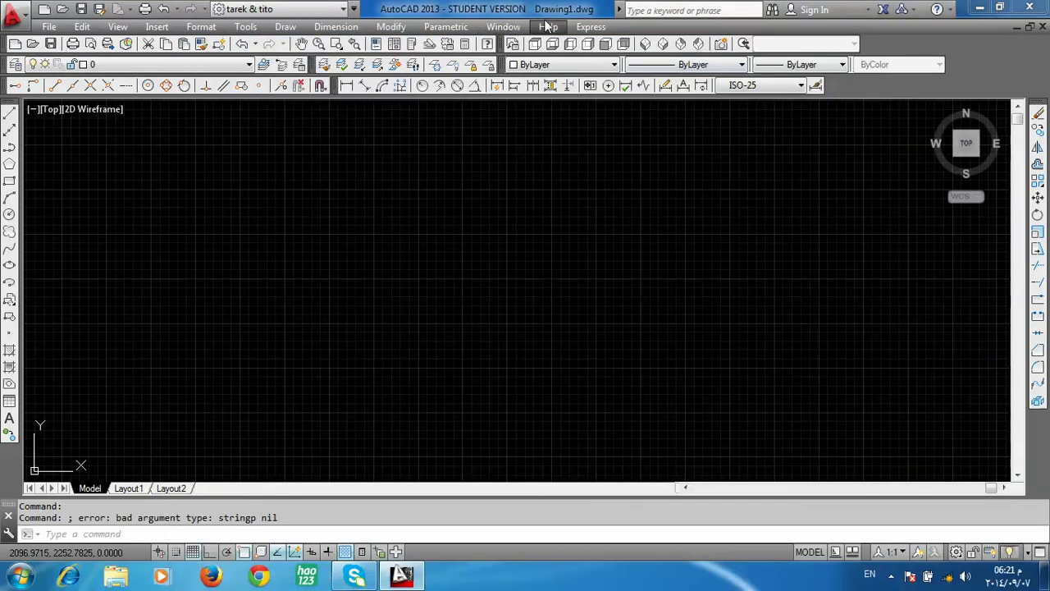
{"action": "left_click", "coordinate": [548, 26]}
{"action": "left_click", "coordinate": [590, 27]}
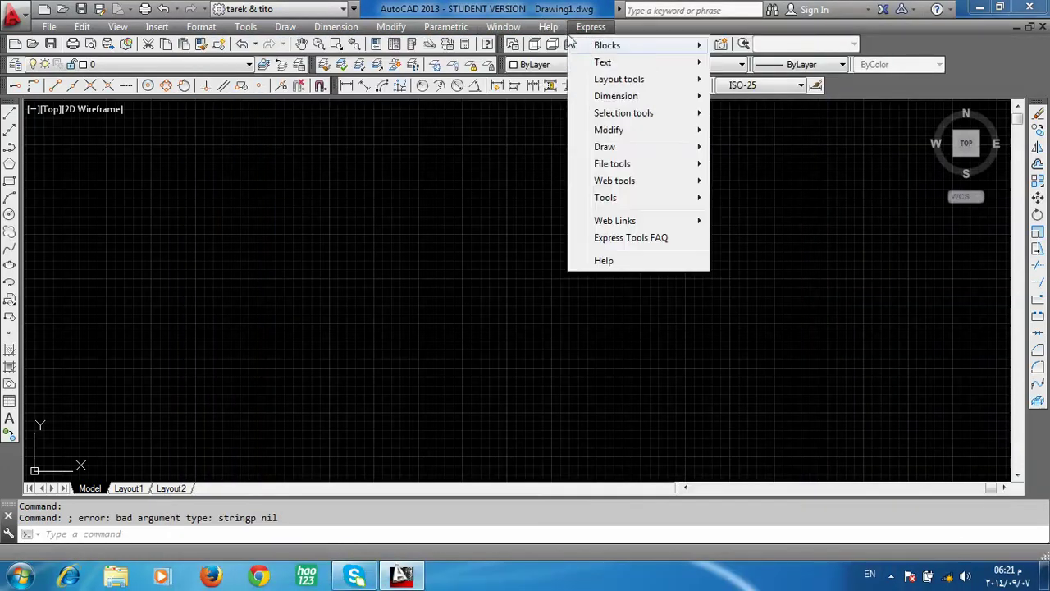
{"action": "left_click", "coordinate": [525, 21]}
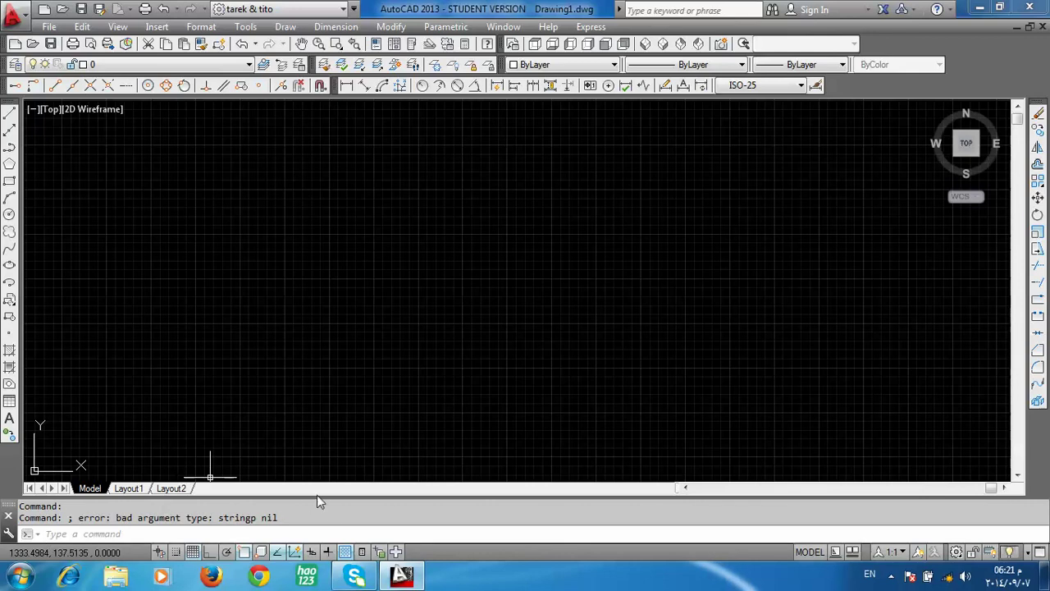
Enlarge the command history and start LINE with the L alias, entering c
{"action": "left_click_drag", "start_coordinate": [318, 497], "coordinate": [325, 231]}
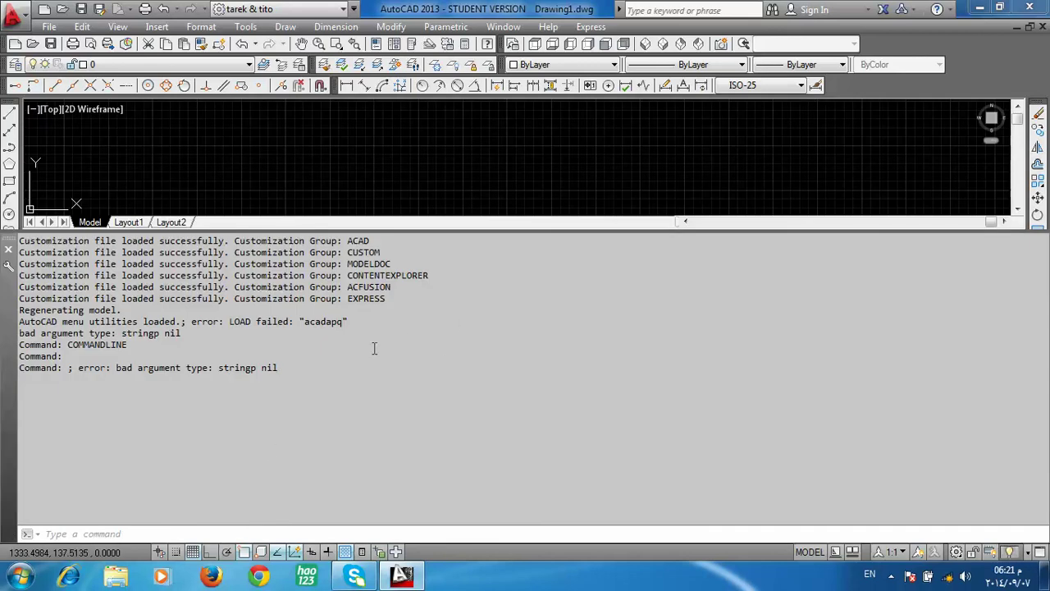
{"action": "type", "text": "L"}
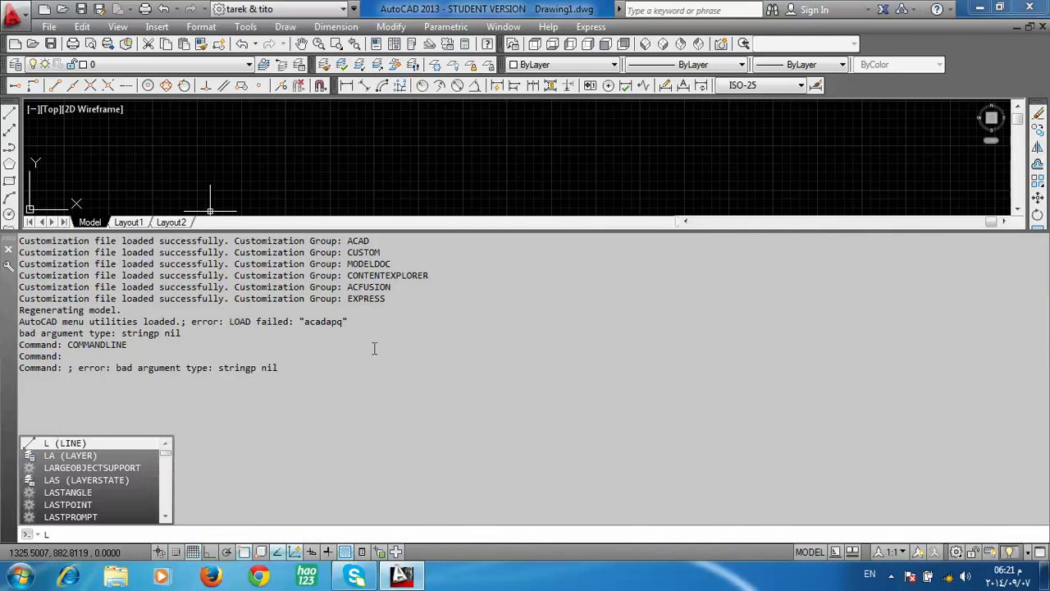
{"action": "key", "text": "Return"}
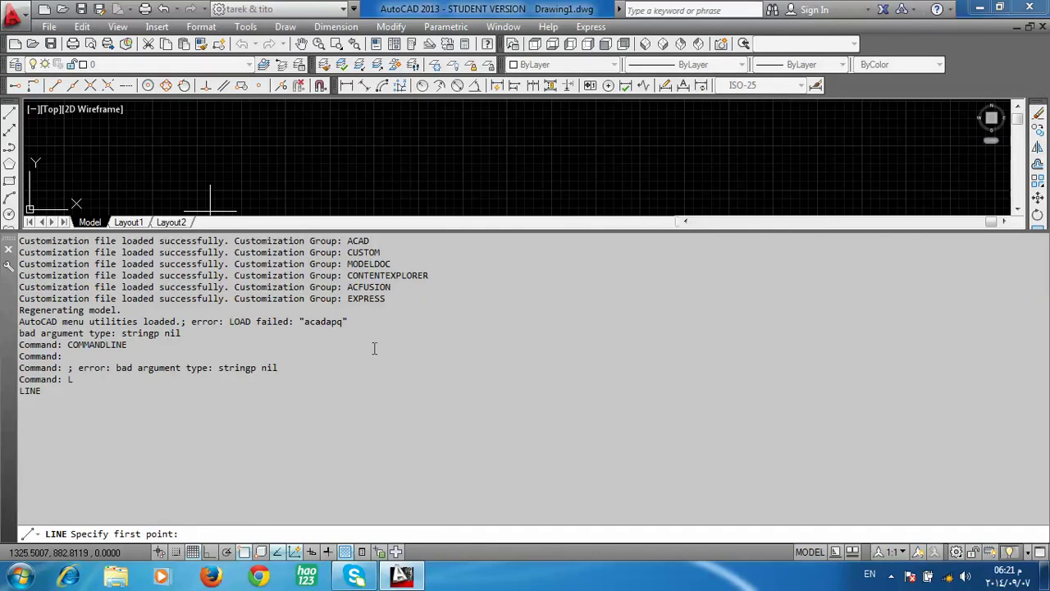
{"action": "type", "text": "cify first point:"}
{"action": "key", "text": "Return"}
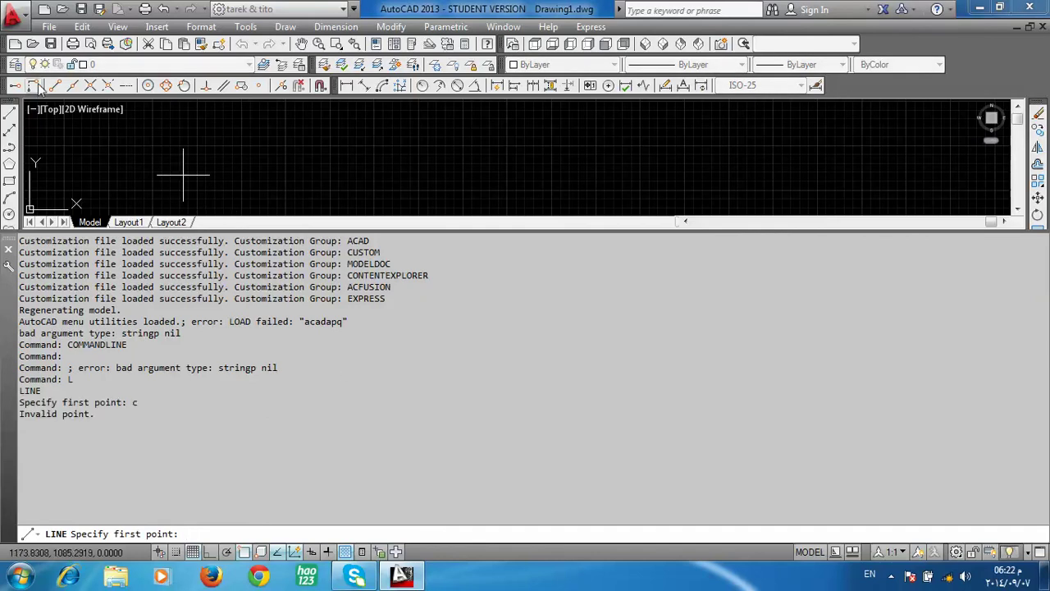
Try Linear Dimension, Offset, Move and Rotate, then shrink the command history back down
{"action": "left_click", "coordinate": [347, 85]}
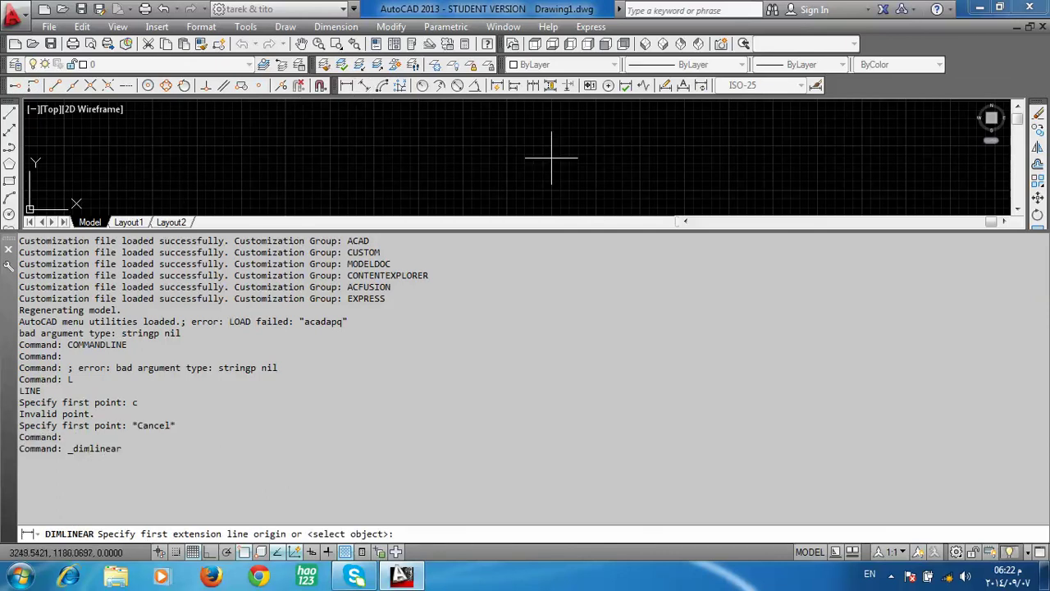
{"action": "left_click", "coordinate": [1038, 163]}
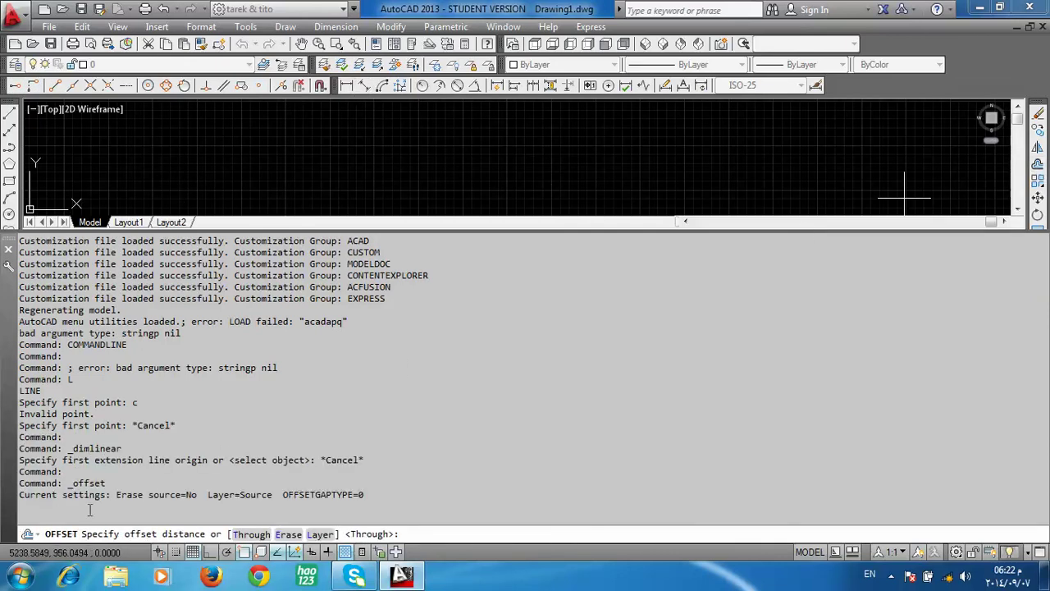
{"action": "left_click", "coordinate": [1038, 197]}
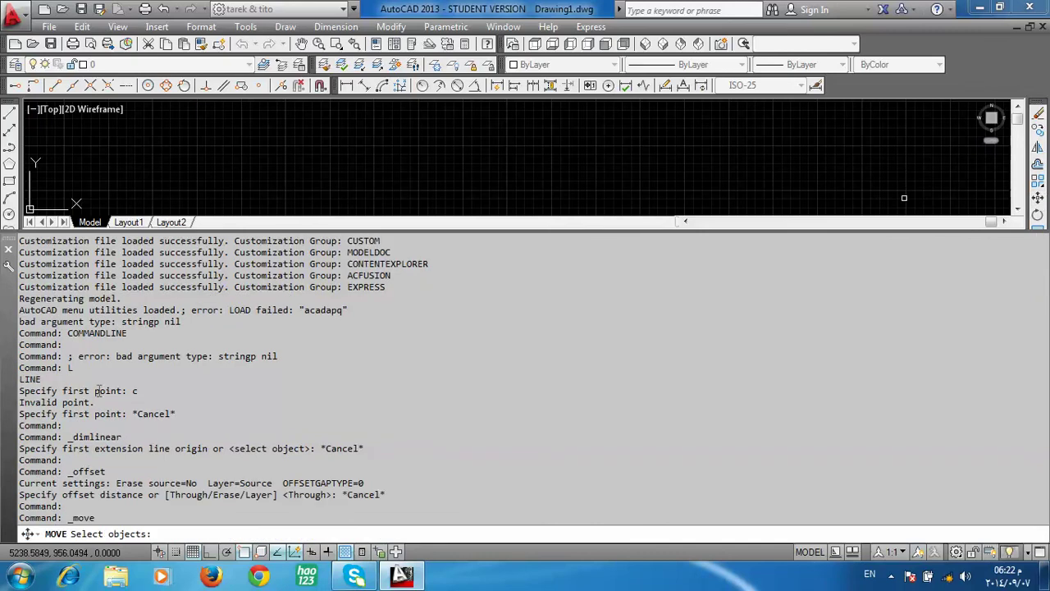
{"action": "left_click", "coordinate": [1038, 214]}
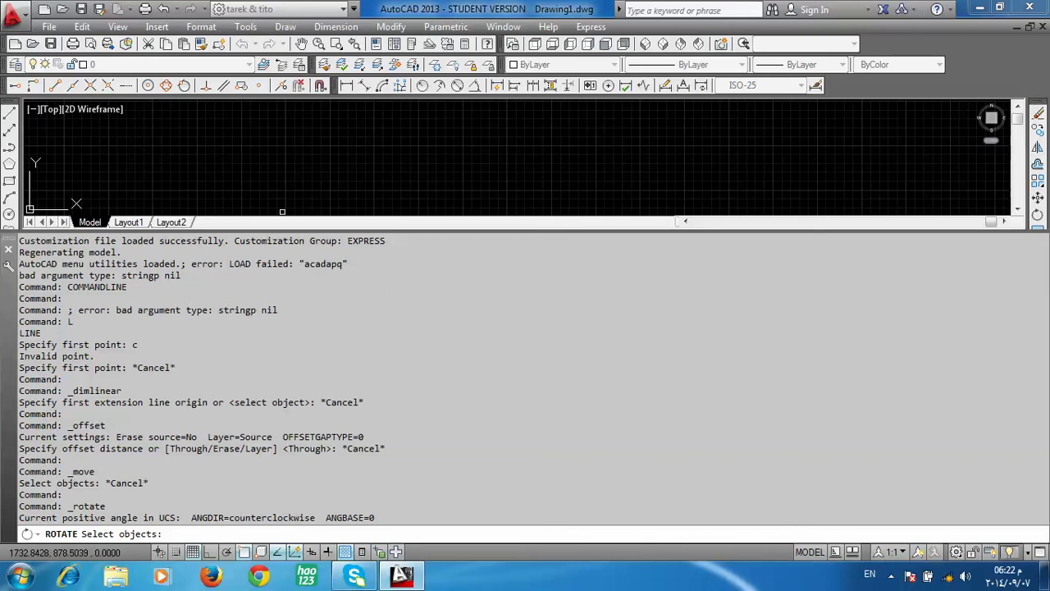
{"action": "left_click_drag", "start_coordinate": [491, 230], "coordinate": [509, 431]}
{"action": "left_click_drag", "start_coordinate": [445, 430], "coordinate": [430, 476]}
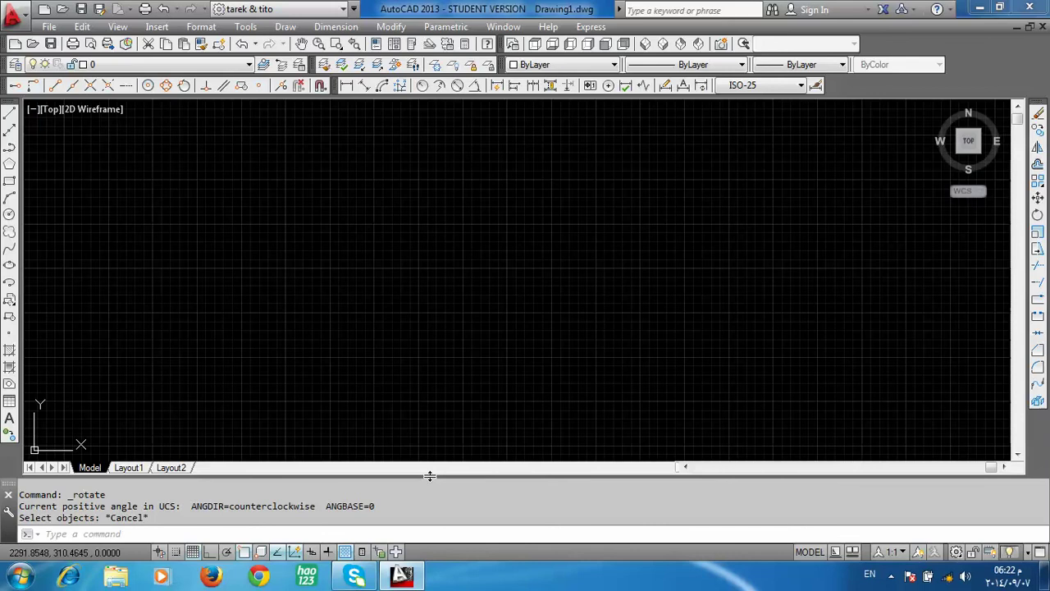
Expand the command history, highlight some of its text, then drag it back down to a few lines
{"action": "left_click_drag", "start_coordinate": [429, 476], "coordinate": [434, 282]}
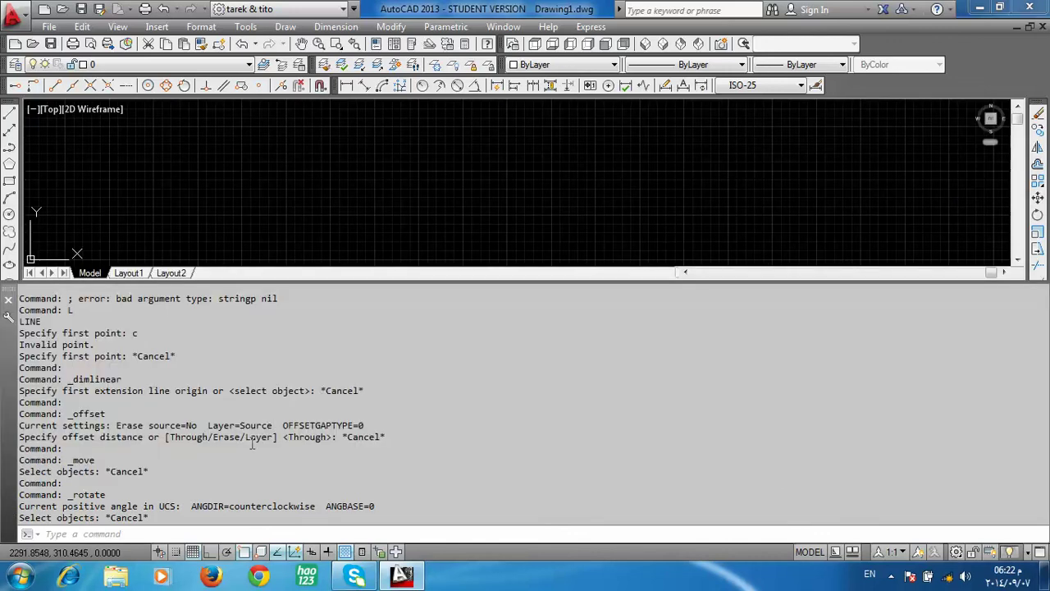
{"action": "left_click_drag", "start_coordinate": [253, 444], "coordinate": [313, 444]}
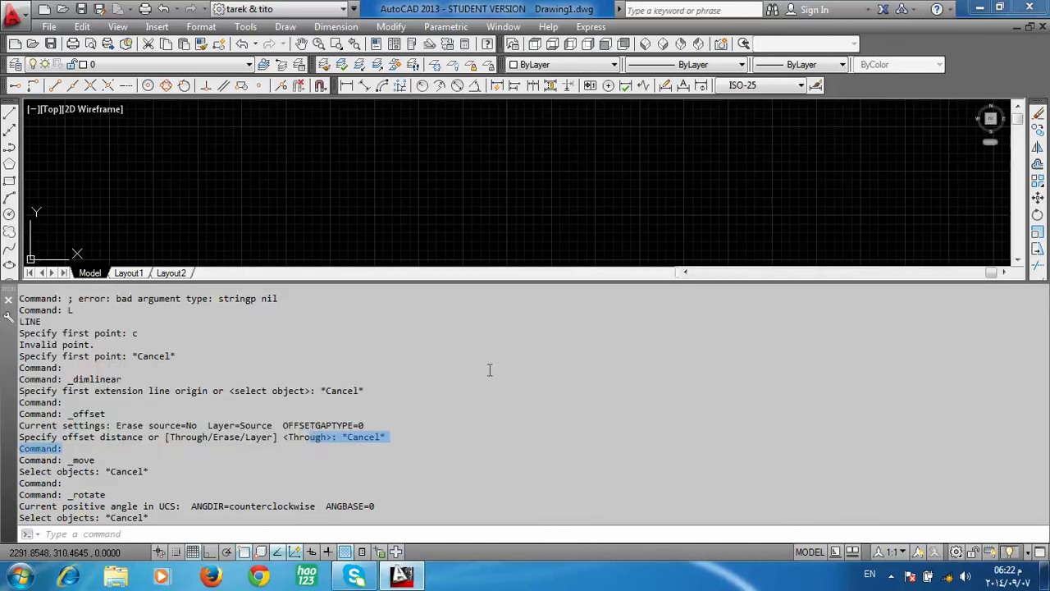
{"action": "left_click_drag", "start_coordinate": [531, 280], "coordinate": [535, 464]}
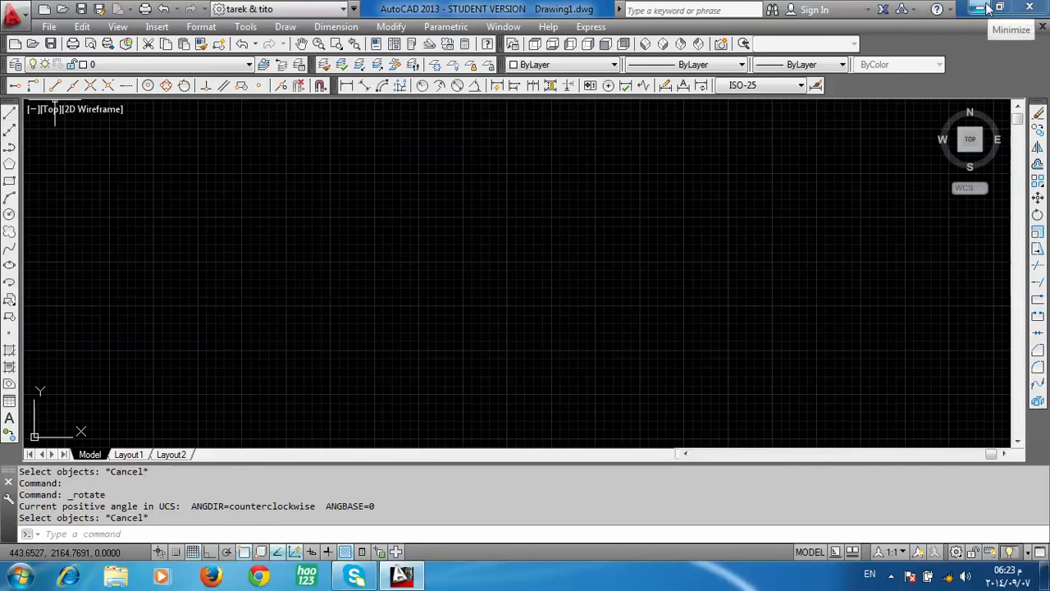
Open the AutoCAD shortcuts Word document from D:\my work\center
{"action": "left_click", "coordinate": [980, 8]}
{"action": "double_click", "coordinate": [24, 103]}
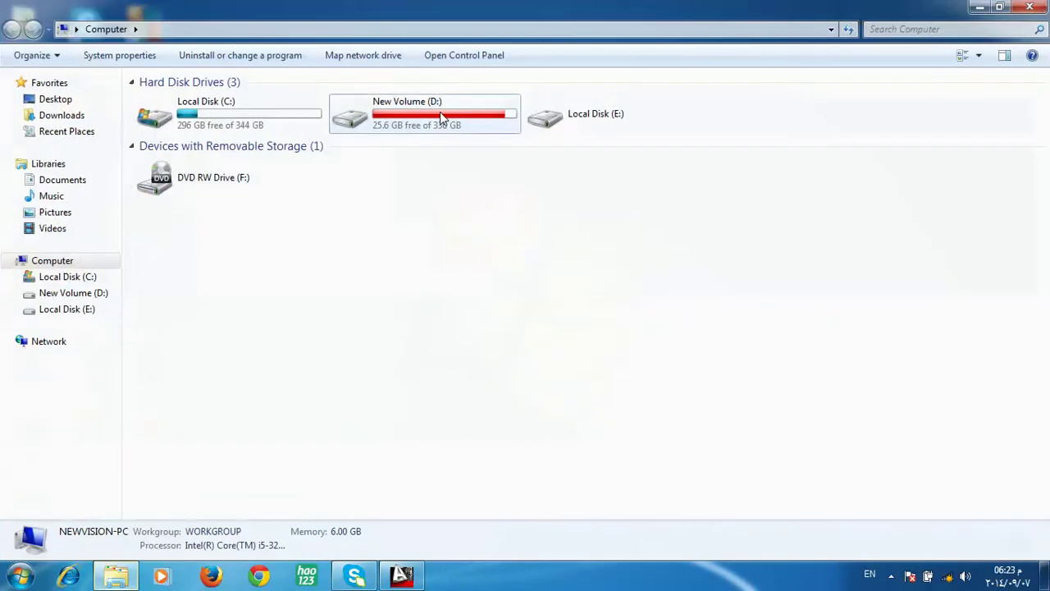
{"action": "double_click", "coordinate": [435, 111]}
{"action": "double_click", "coordinate": [169, 245]}
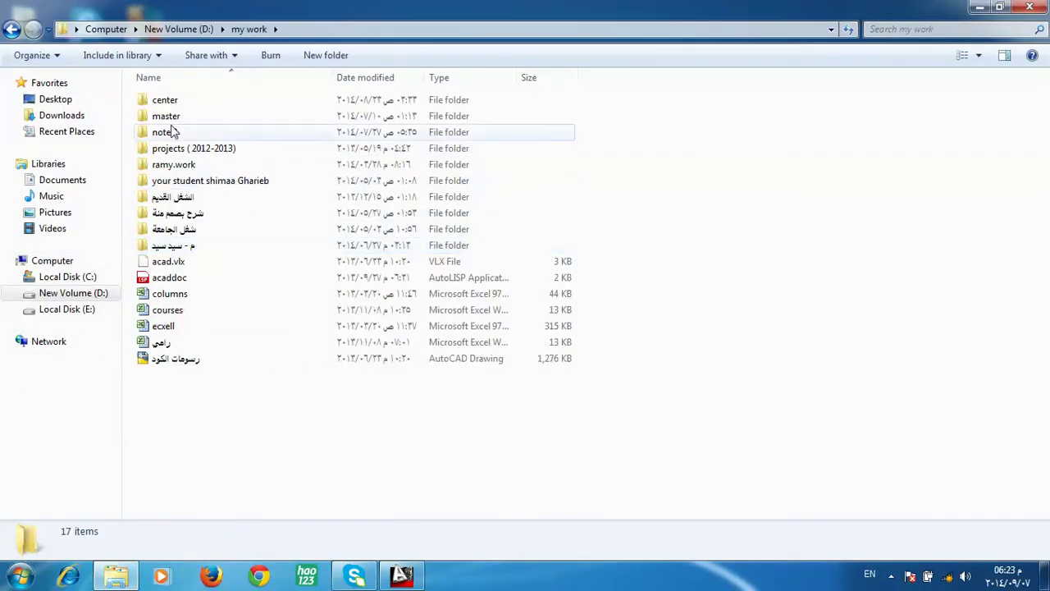
{"action": "left_click", "coordinate": [172, 104]}
{"action": "double_click", "coordinate": [172, 104]}
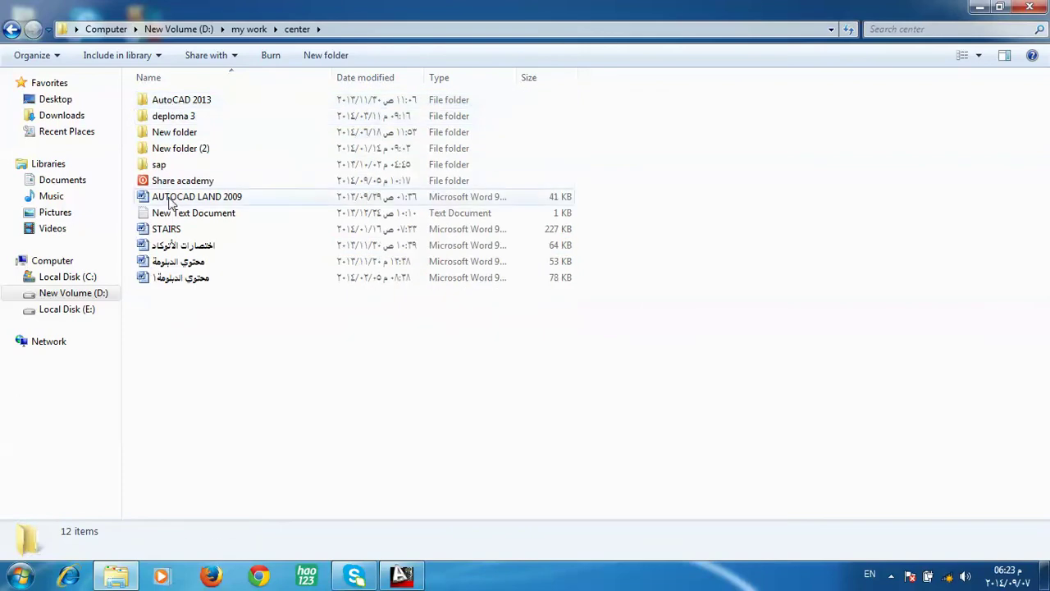
{"action": "double_click", "coordinate": [173, 247]}
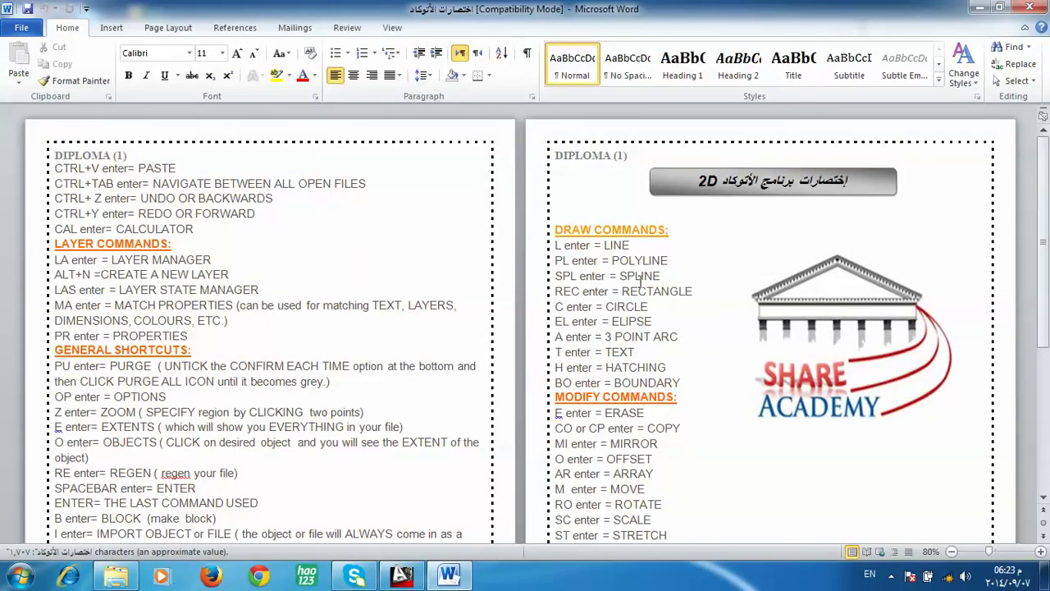
Delete the academy logo picture and highlight the DRAW command shortcuts list
{"action": "scroll", "coordinate": [630, 284], "scroll_direction": "up", "scroll_amount": 2, "text": "ctrl"}
{"action": "left_click", "coordinate": [621, 331]}
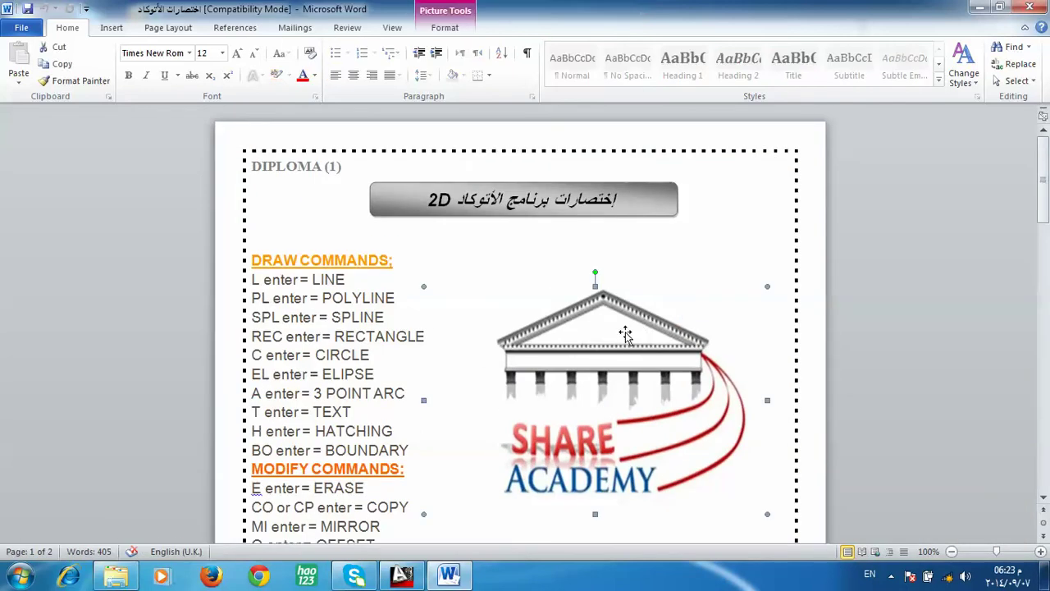
{"action": "key", "text": "Delete"}
{"action": "scroll", "coordinate": [337, 310], "scroll_direction": "down", "scroll_amount": 2}
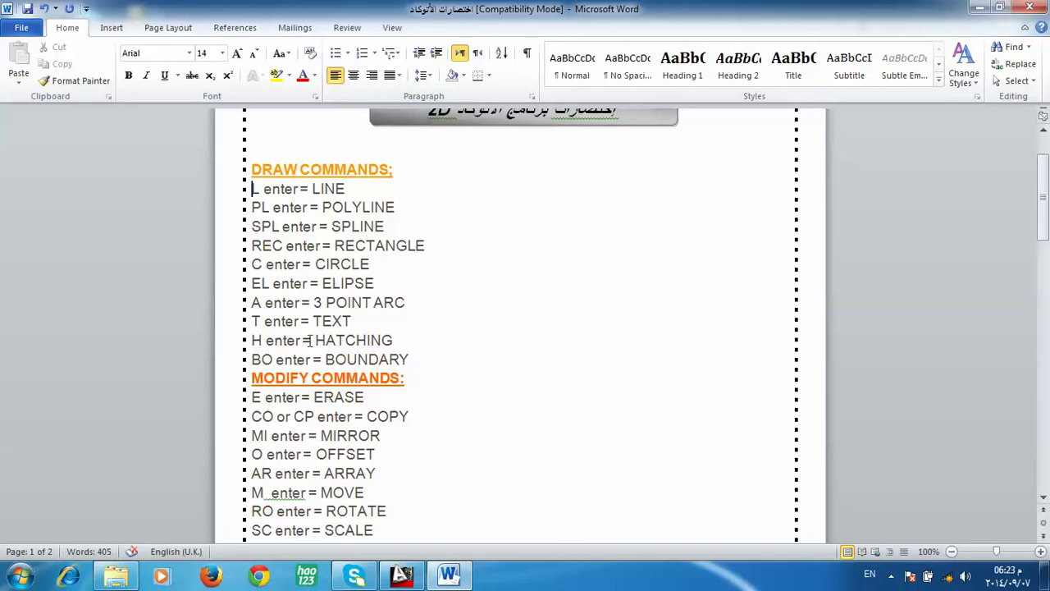
{"action": "left_click_drag", "start_coordinate": [300, 189], "coordinate": [353, 321]}
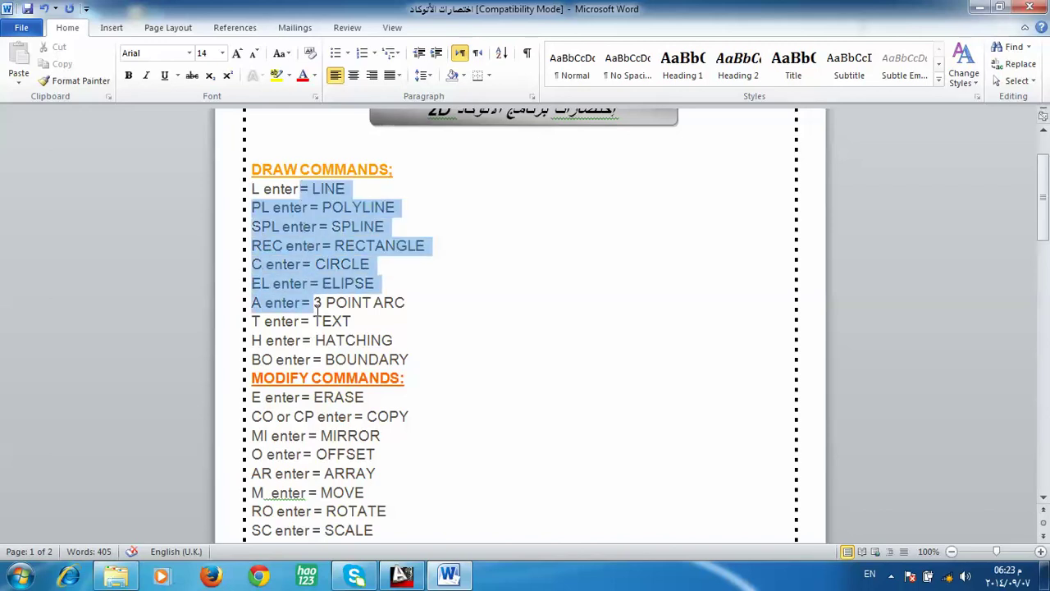
{"action": "double_click", "coordinate": [282, 170]}
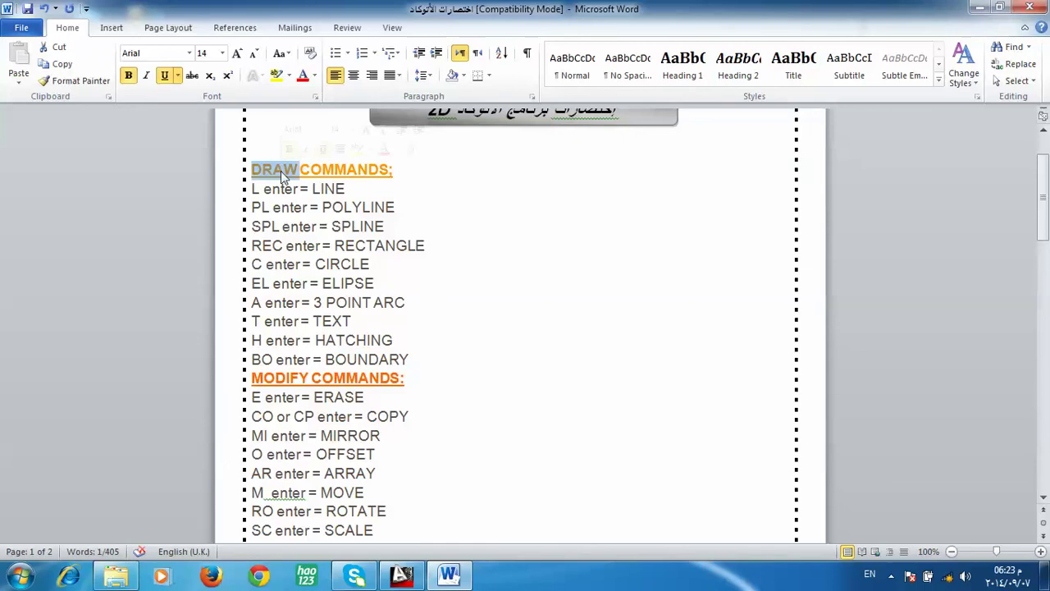
Glance at AutoCAD, scroll through the rest of the sheet, and close Word without saving
{"action": "left_click", "coordinate": [402, 574]}
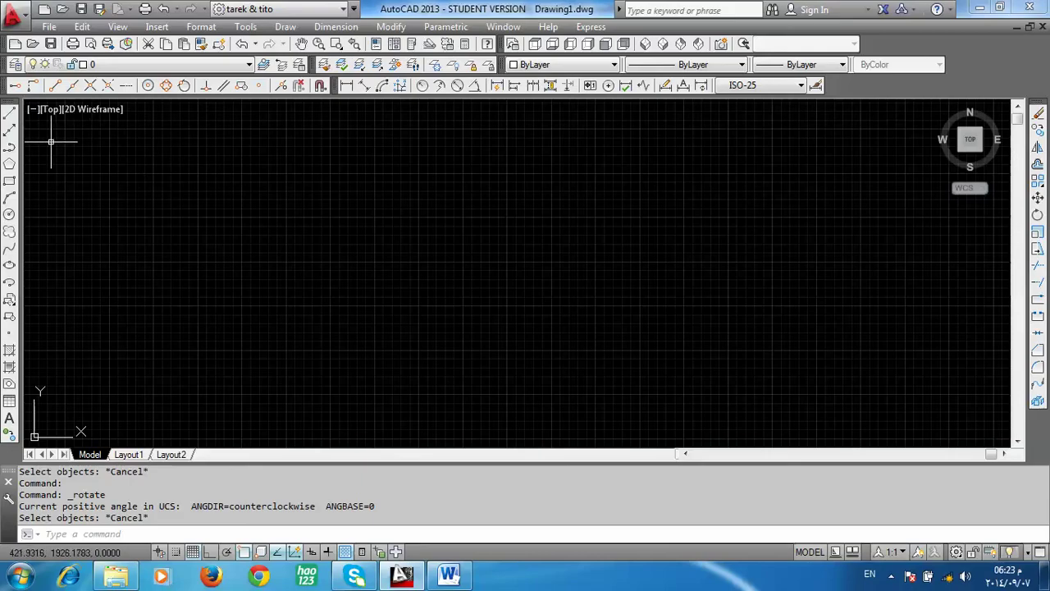
{"action": "left_click", "coordinate": [451, 576]}
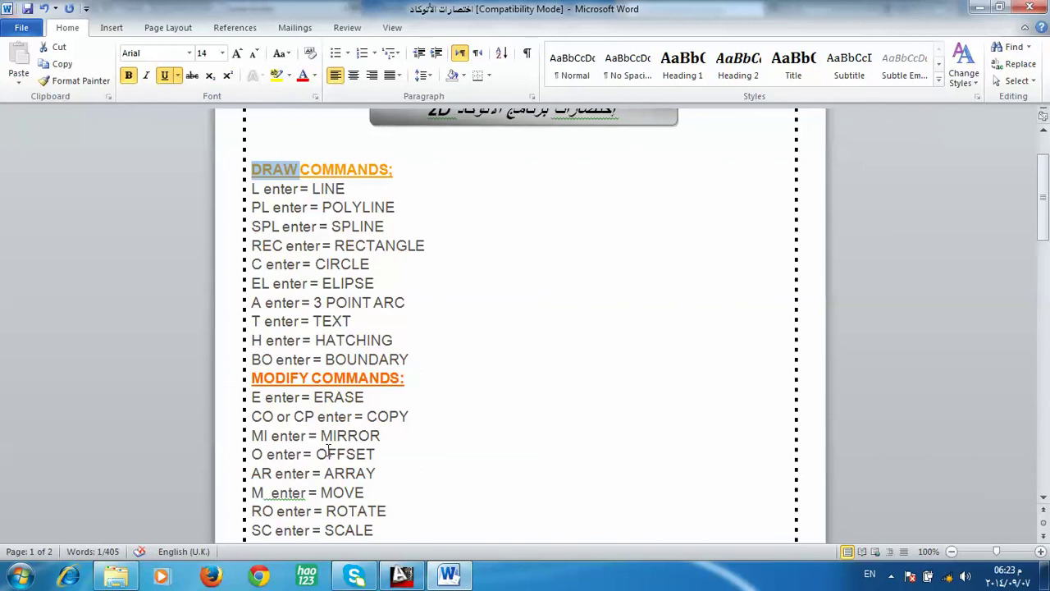
{"action": "scroll", "coordinate": [444, 303], "scroll_direction": "down", "scroll_amount": 4}
{"action": "scroll", "coordinate": [444, 303], "scroll_direction": "down", "scroll_amount": 3}
{"action": "scroll", "coordinate": [444, 303], "scroll_direction": "down", "scroll_amount": 6}
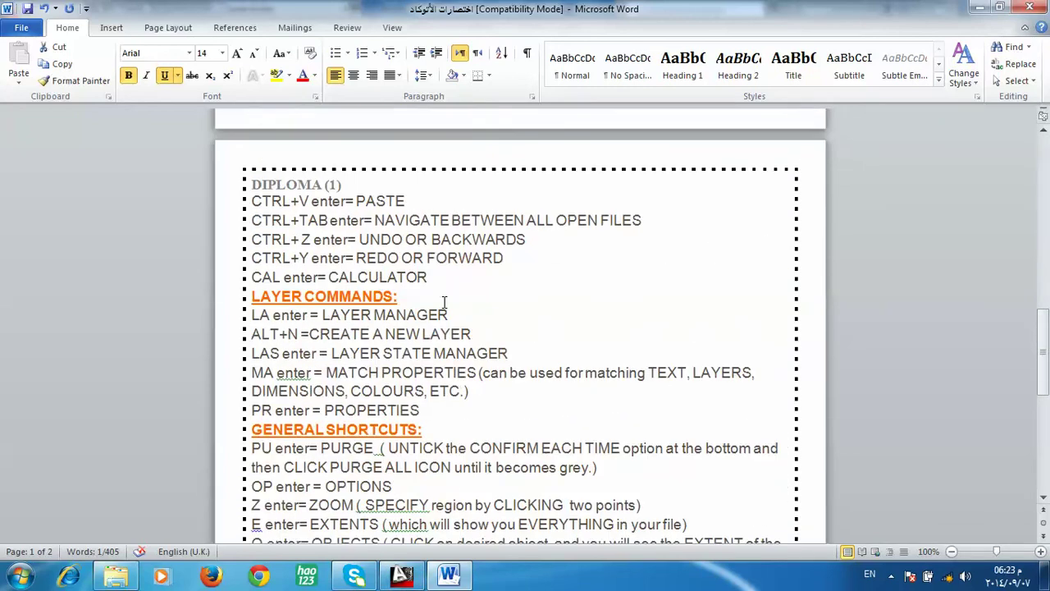
{"action": "scroll", "coordinate": [409, 299], "scroll_direction": "down", "scroll_amount": 3}
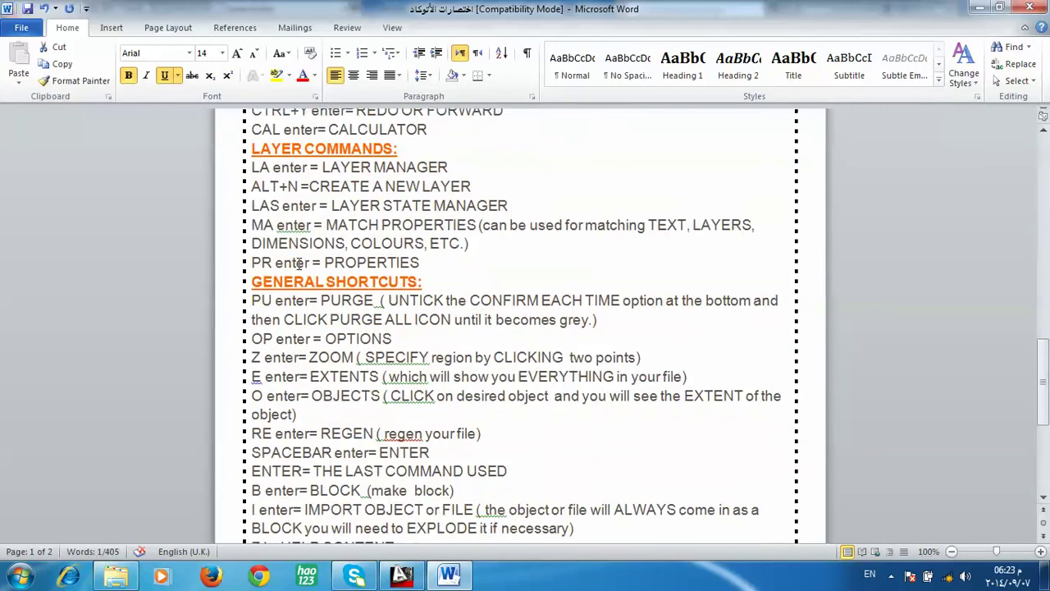
{"action": "scroll", "coordinate": [418, 279], "scroll_direction": "down", "scroll_amount": 6}
{"action": "scroll", "coordinate": [624, 215], "scroll_direction": "down", "scroll_amount": 1}
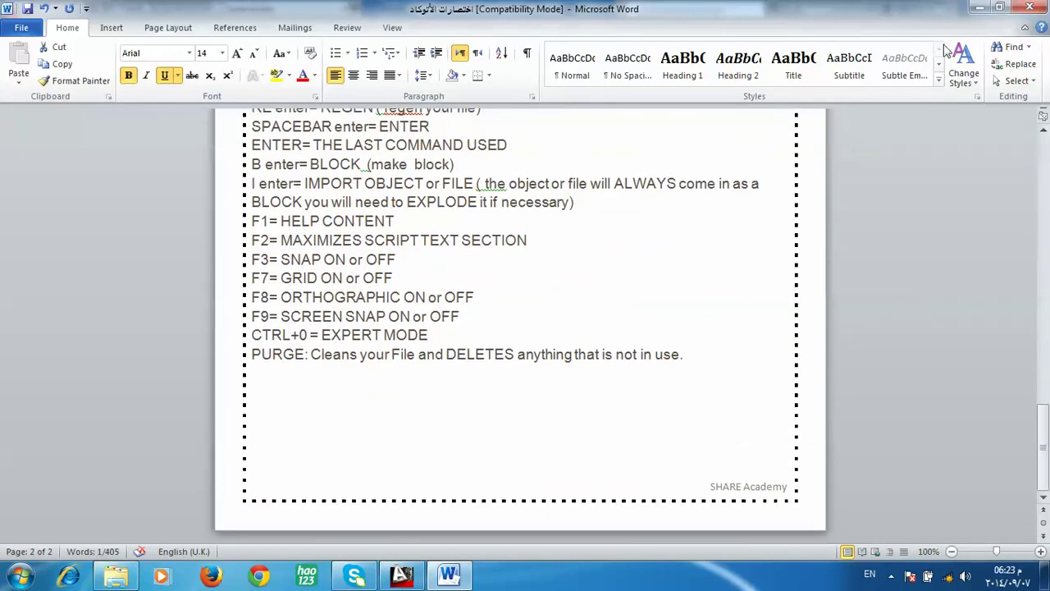
{"action": "left_click", "coordinate": [1030, 7]}
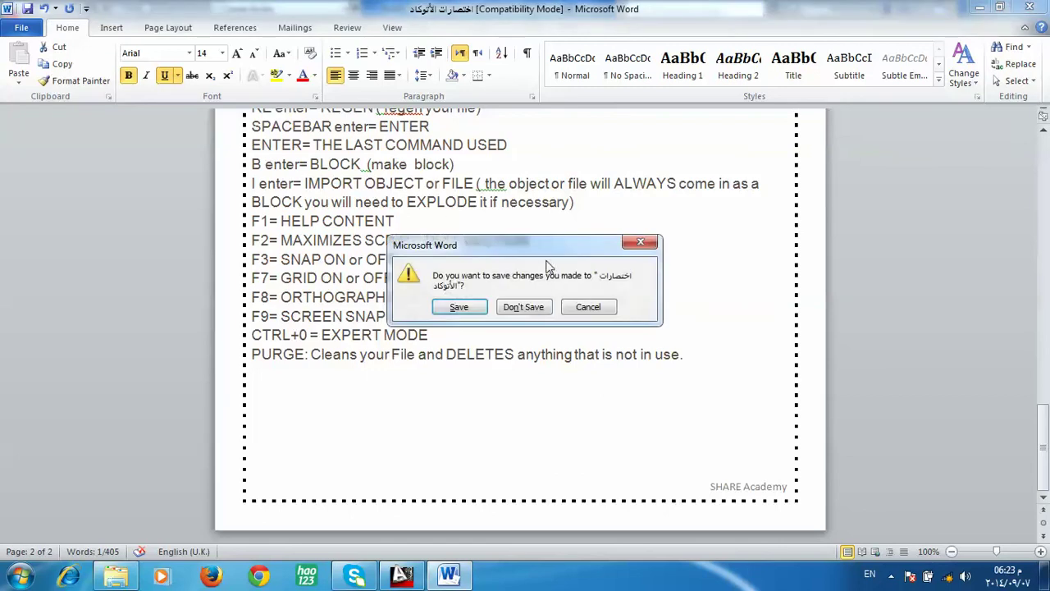
{"action": "left_click", "coordinate": [531, 311]}
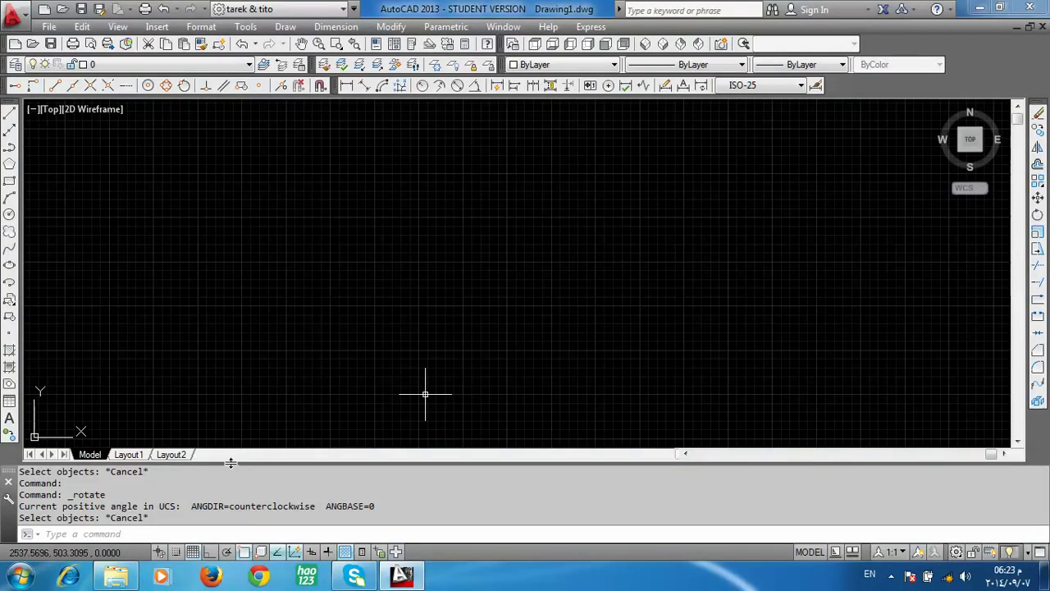
{"action": "left_click_drag", "start_coordinate": [370, 463], "coordinate": [369, 473]}
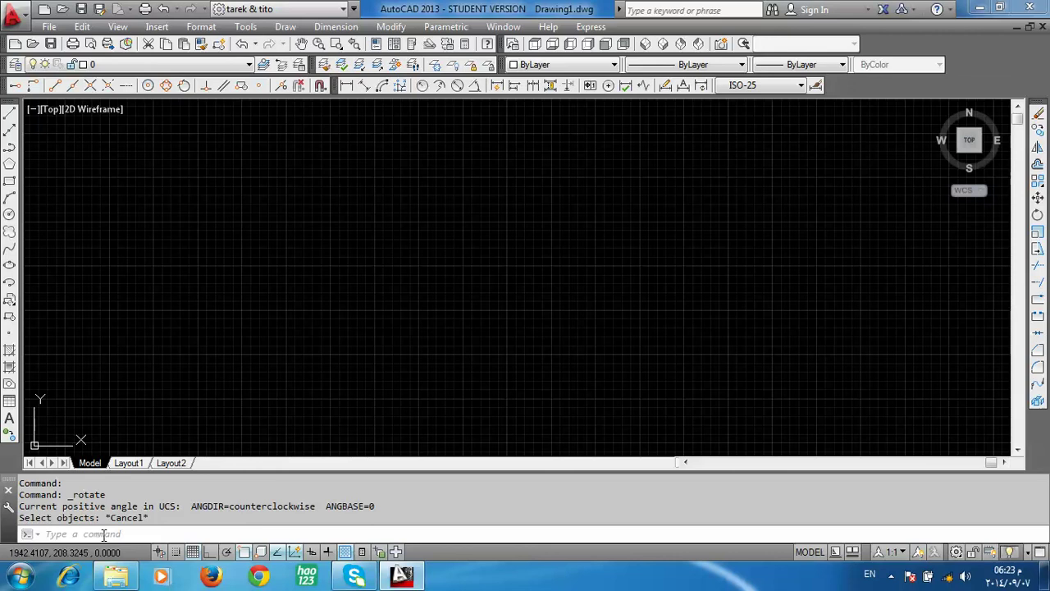
{"action": "type", "text": "re"}
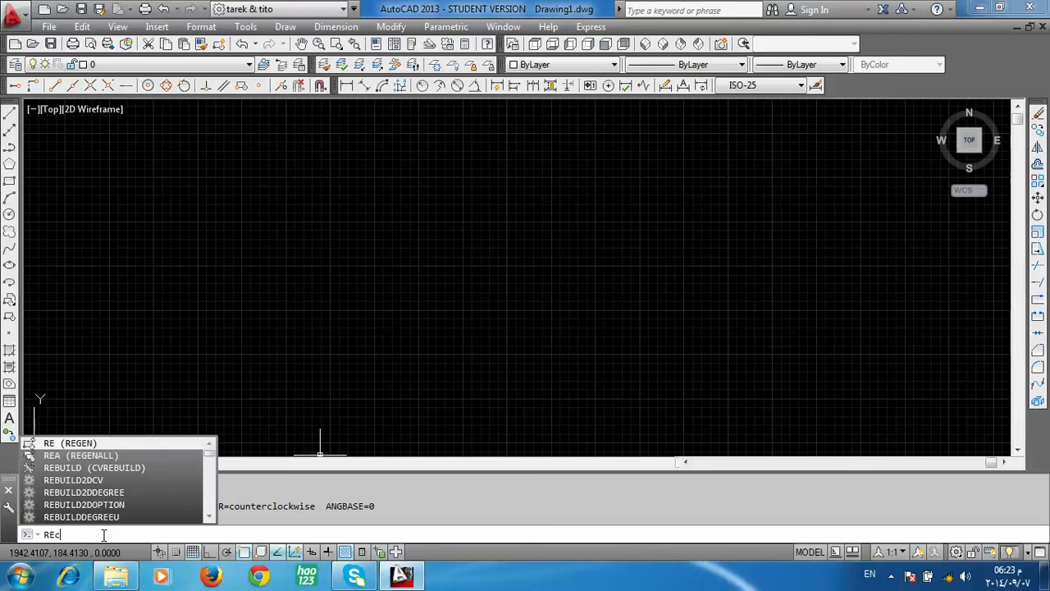
{"action": "type", "text": "c"}
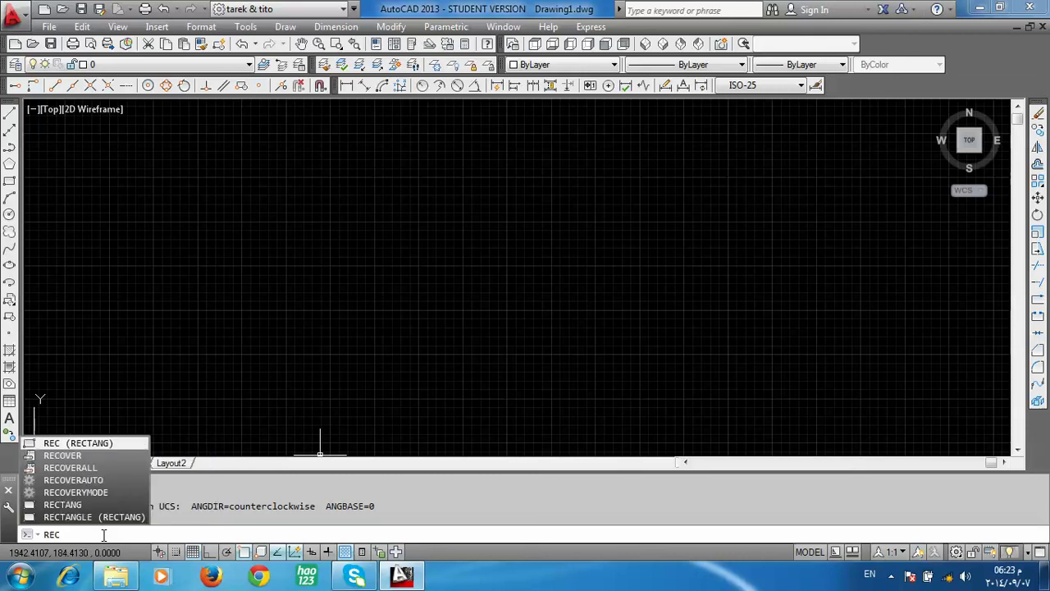
{"action": "key", "text": "Return"}
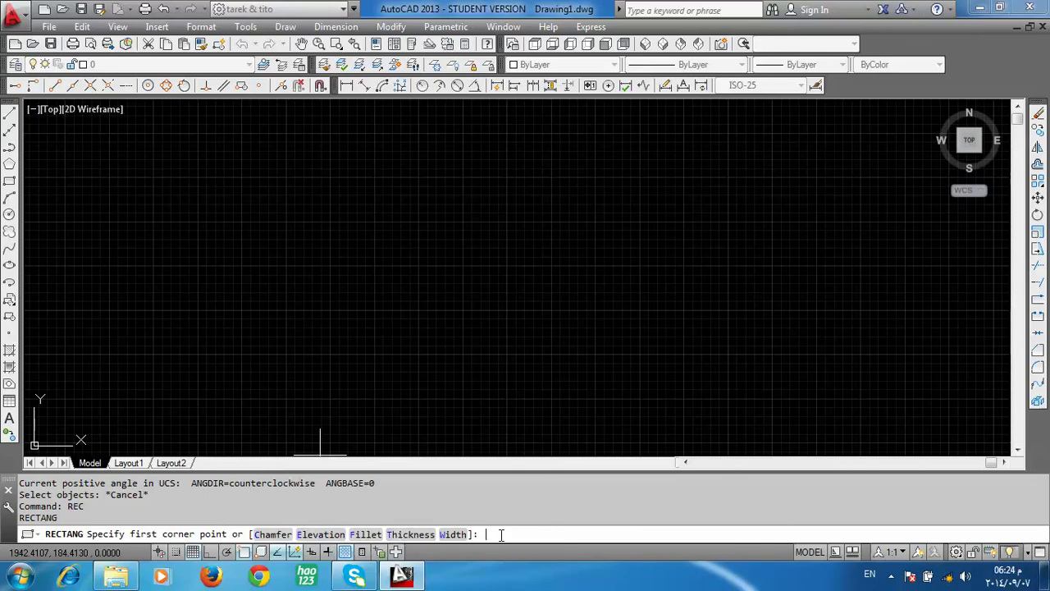
{"action": "key", "text": "Escape"}
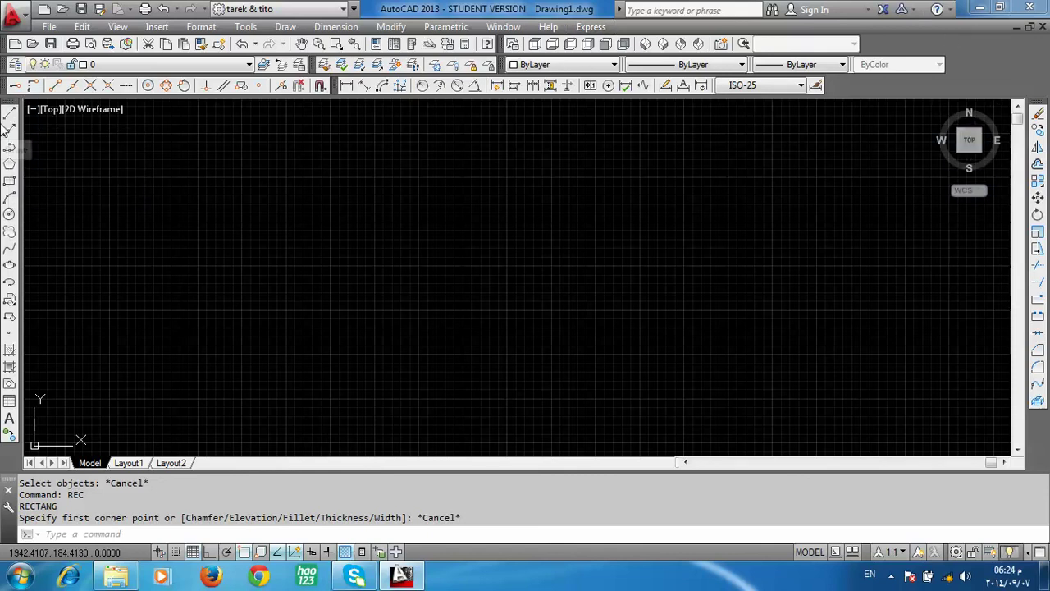
Start a circle centred left of the drawing middle with a radius of 50
{"action": "left_click", "coordinate": [9, 215]}
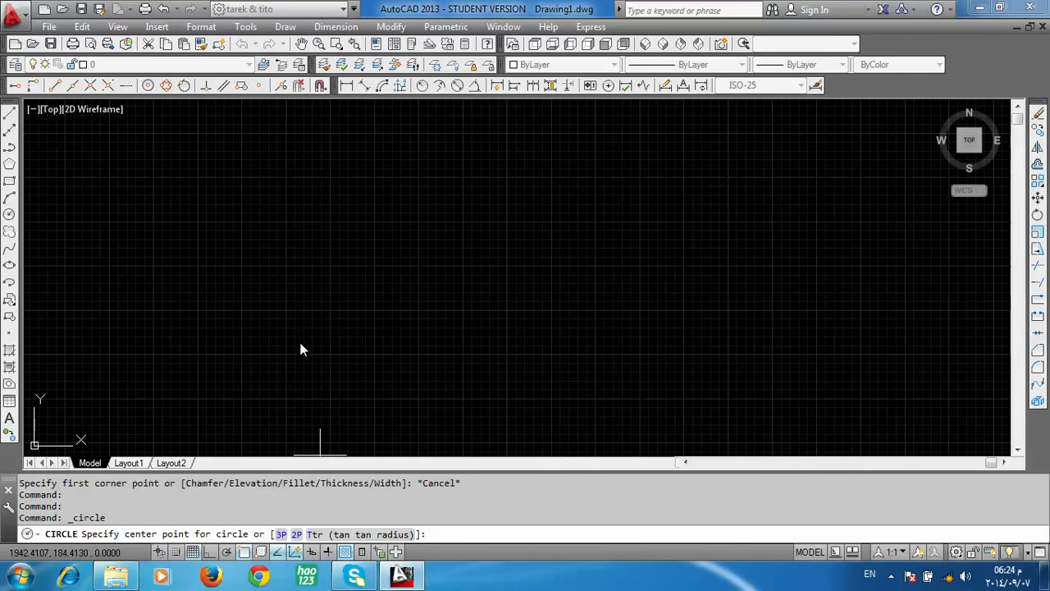
{"action": "left_click", "coordinate": [343, 284]}
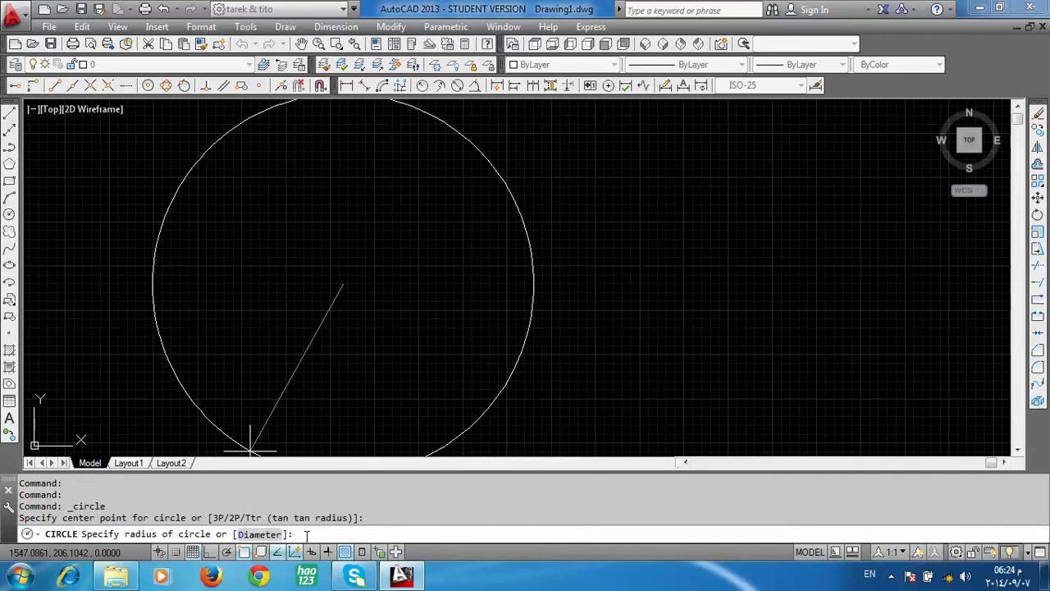
{"action": "type", "text": "50"}
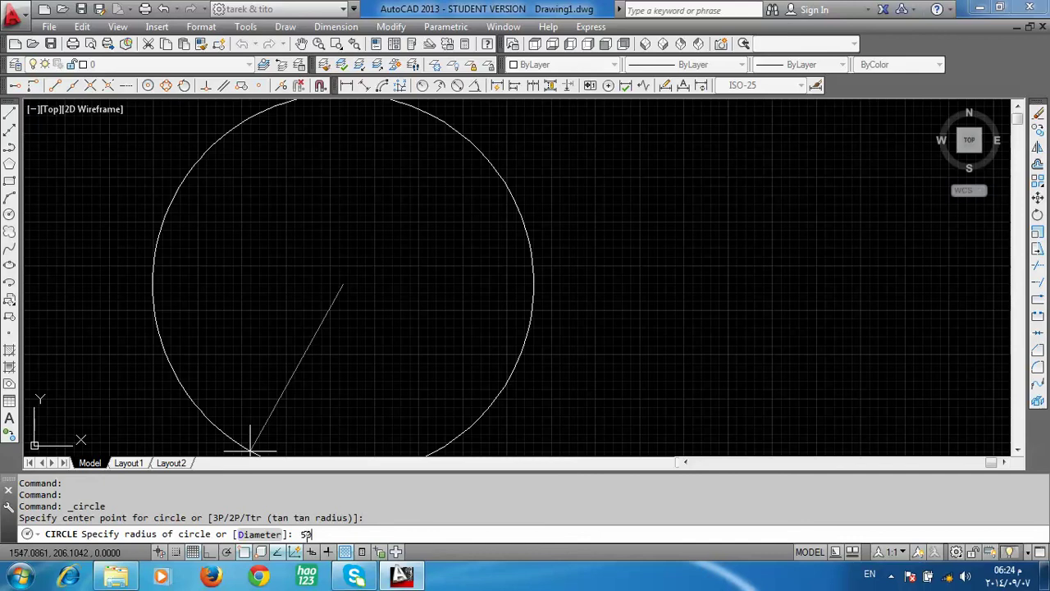